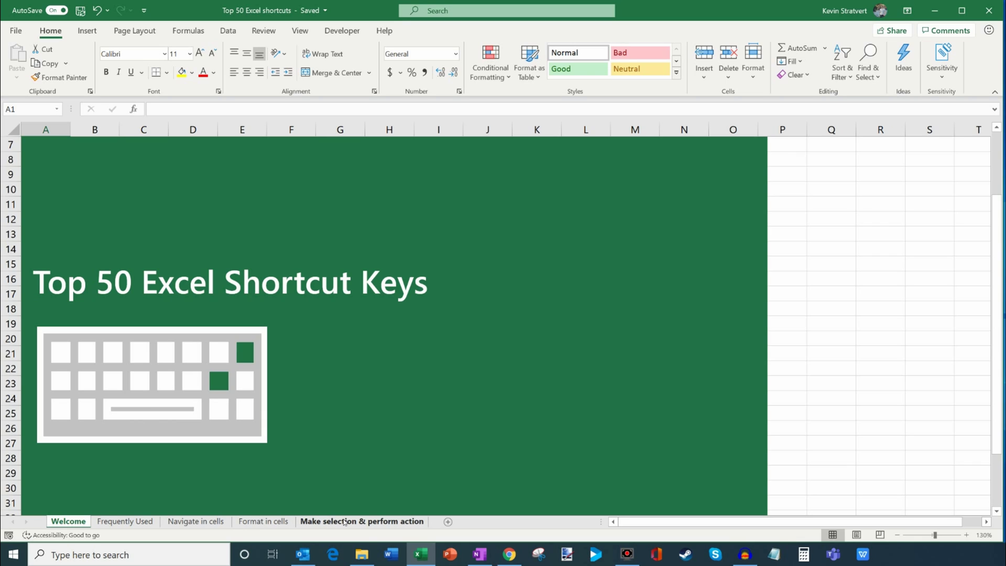
- Show the Frequently Used sheet, select cell C4 and close the workbook
left_click(127, 524)
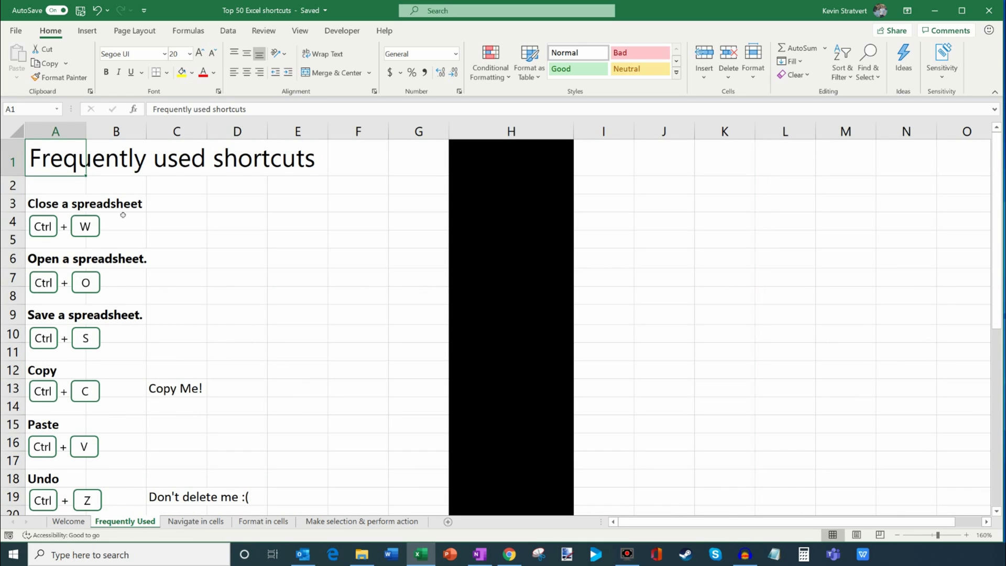
left_click(193, 219)
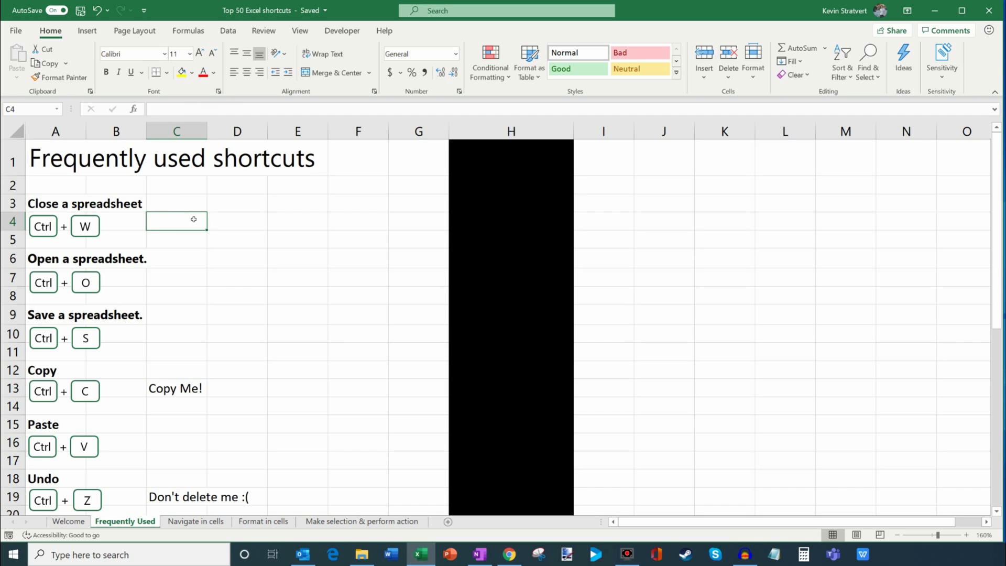
key("ctrl+w")
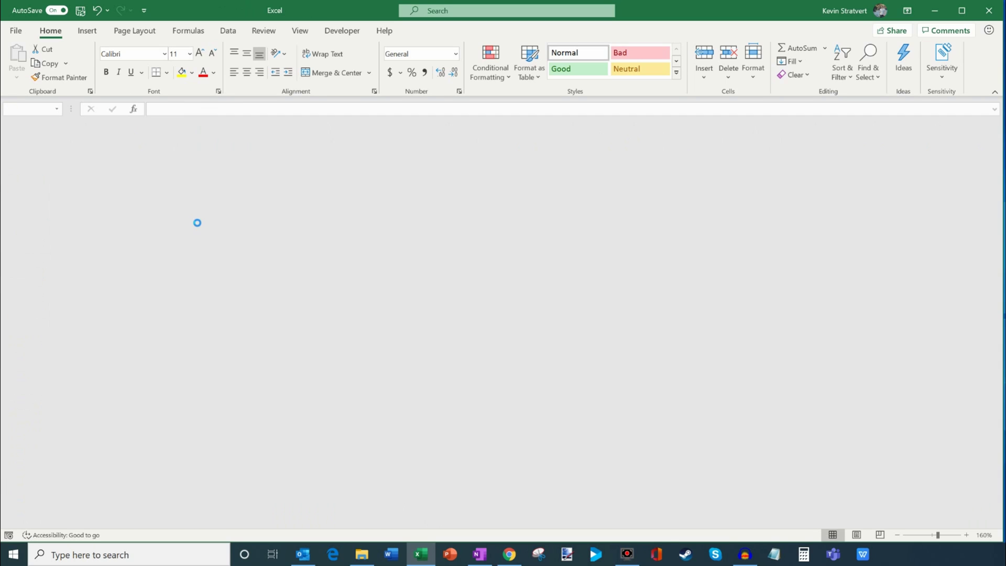
- Reopen the recent workbook Top 50 Excel shortcuts and show its Frequently Used sheet across the full screen
key("alt+f")
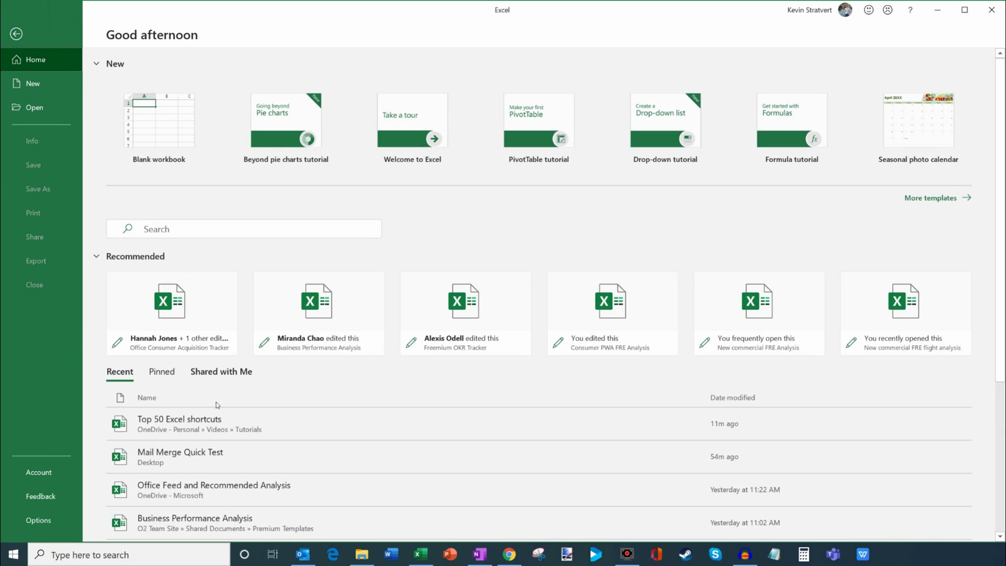
left_click(219, 423)
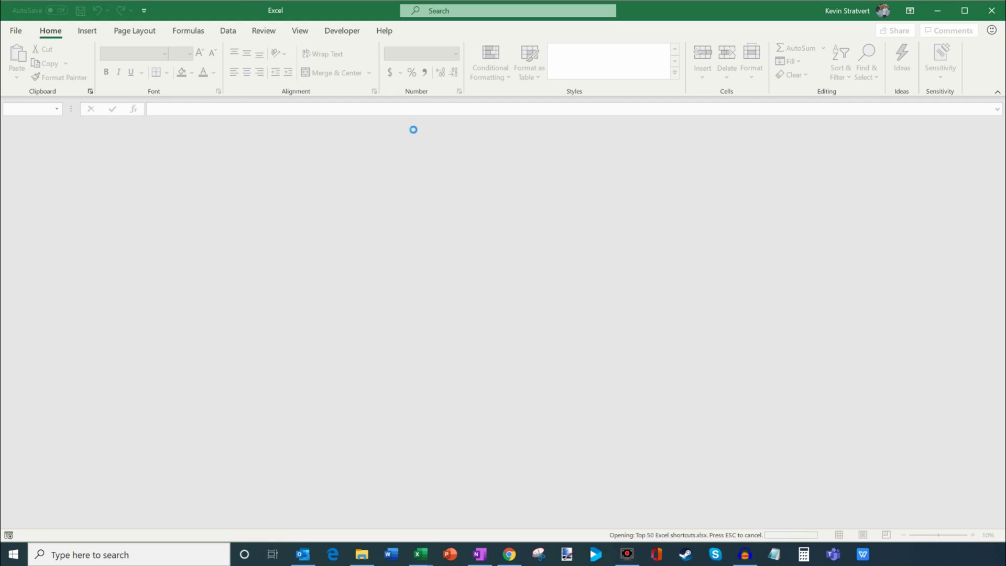
key("super+Left")
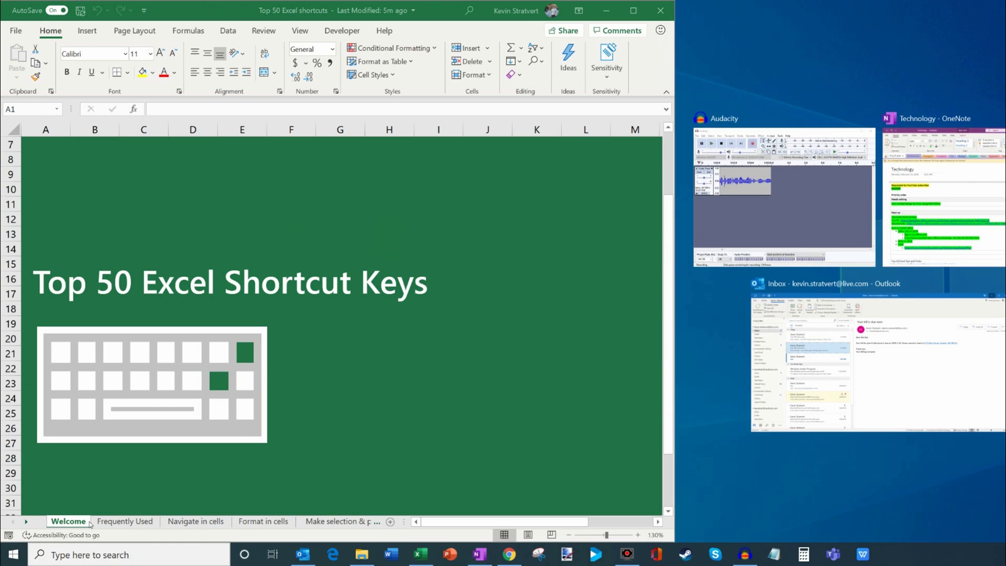
key("Escape")
left_click_drag(675, 190, 1004, 199)
left_click(130, 521)
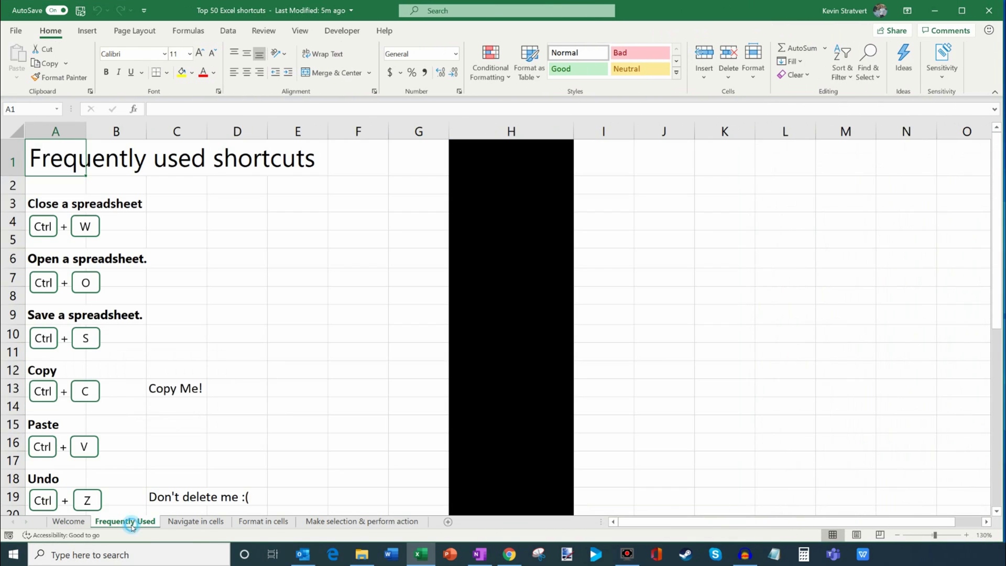
- Select cell C7, view the recent and pinned workbooks available to open, and return to the sheet
left_click(173, 278)
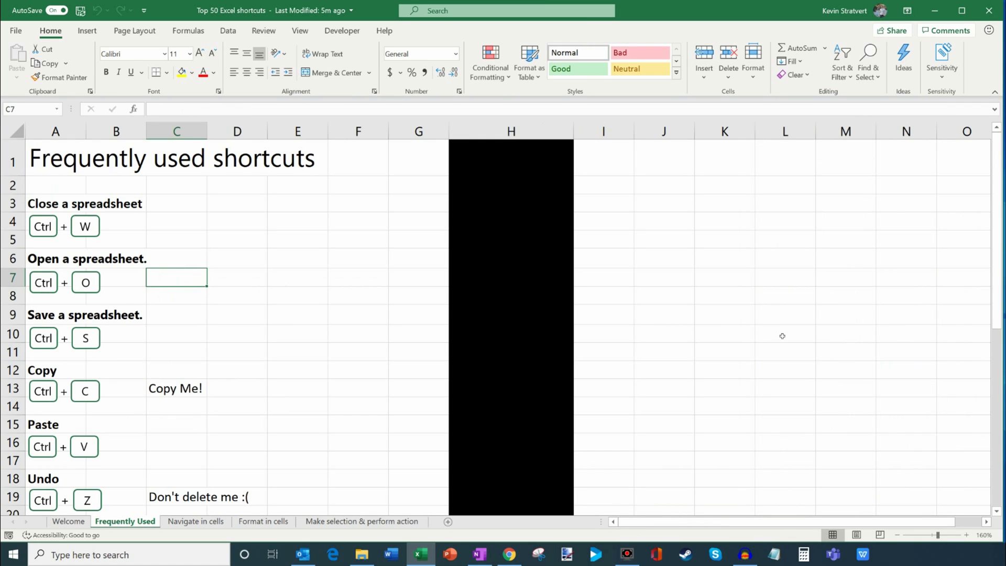
key("ctrl+o")
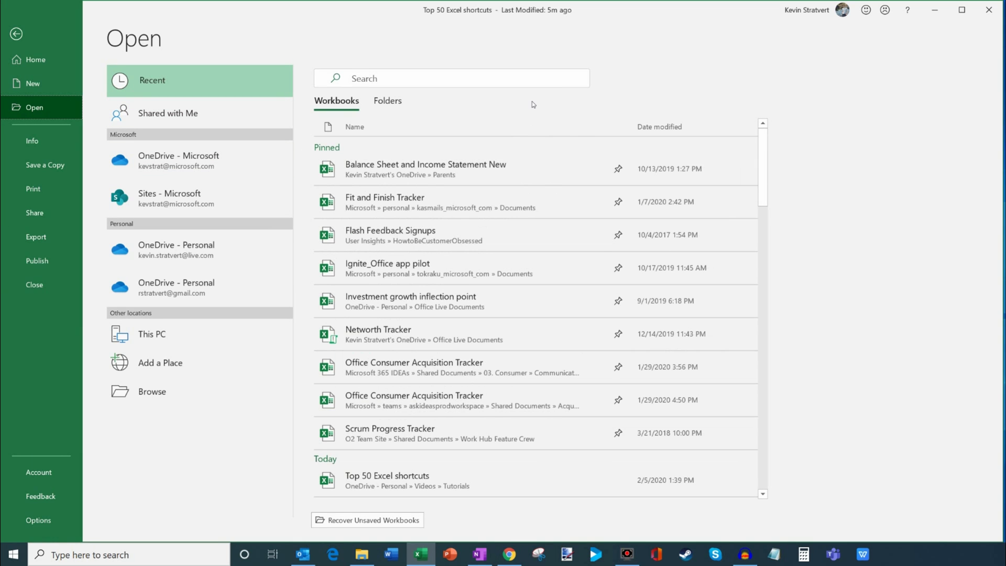
key("Escape")
- Select cell C10 beside the save shortcut and save the workbook
scroll(152, 287, "down", 1)
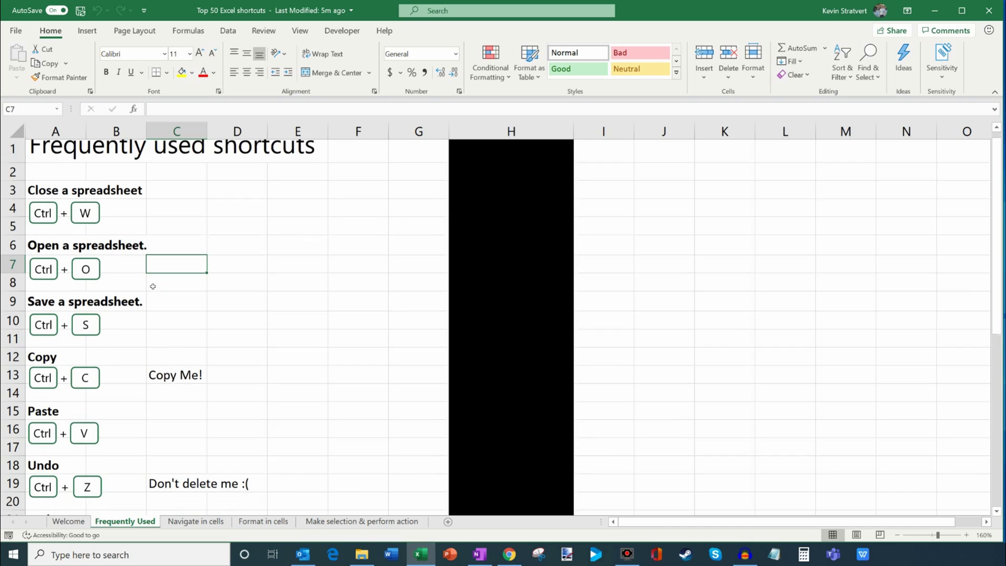
scroll(152, 286, "up", 1)
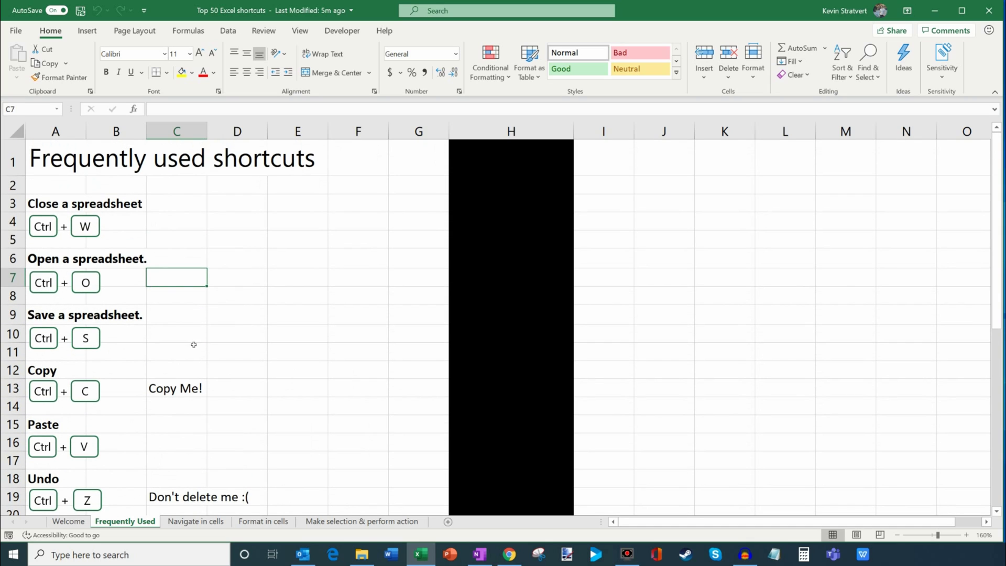
left_click(194, 338)
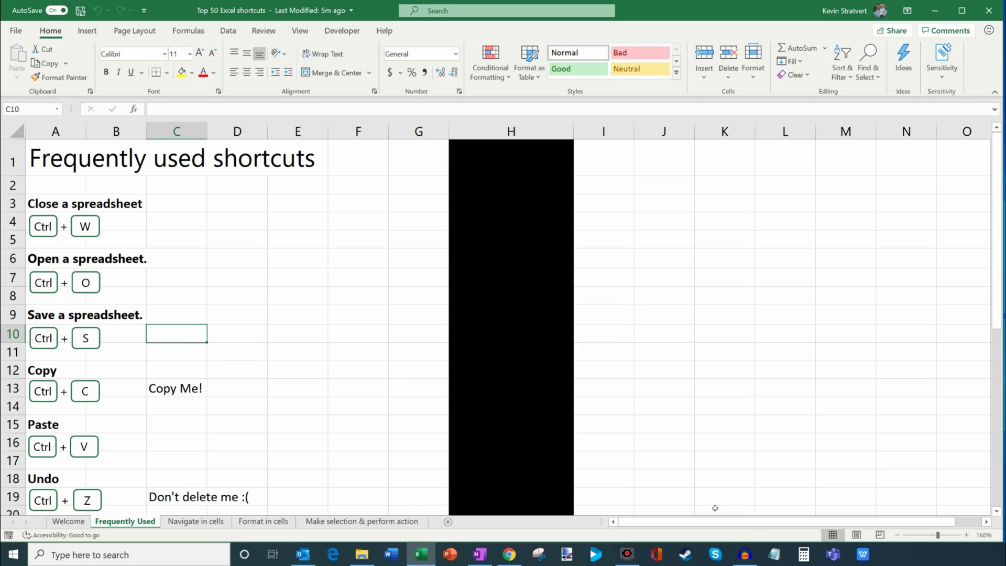
key("ctrl+s")
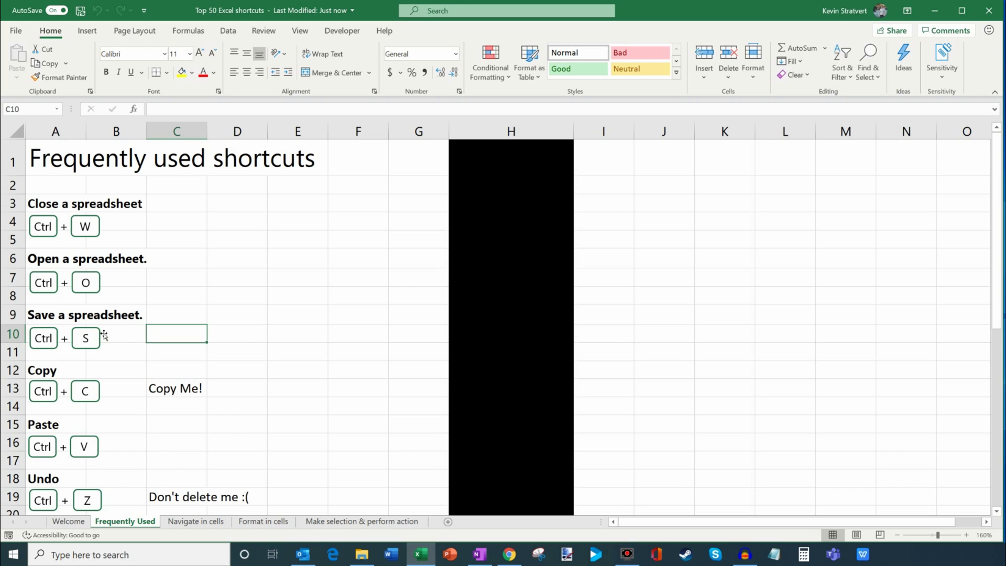
- Copy the text "Copy Me!" from cell C13 into cell C16
scroll(104, 336, "down", 1)
scroll(105, 335, "down", 2)
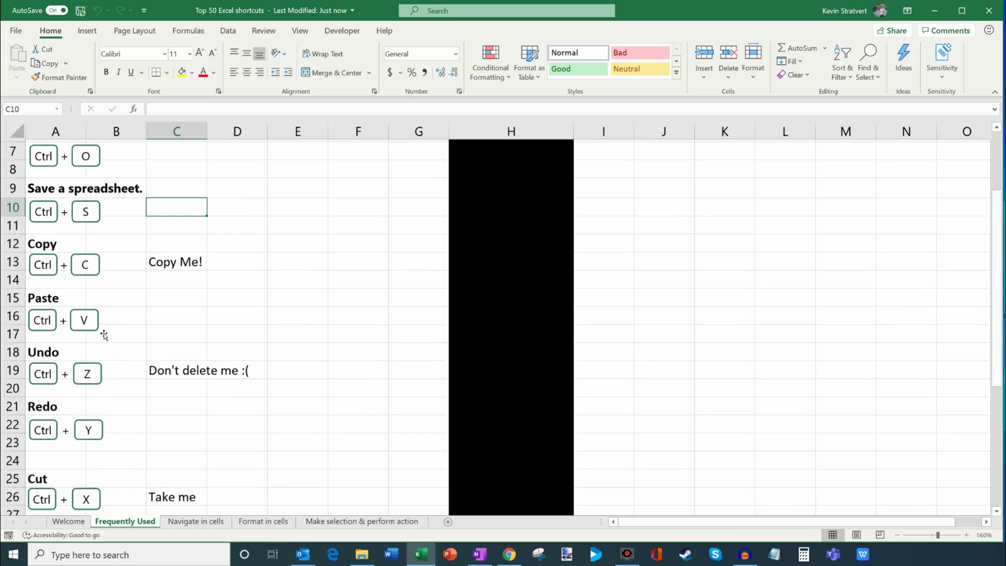
scroll(104, 335, "up", 1)
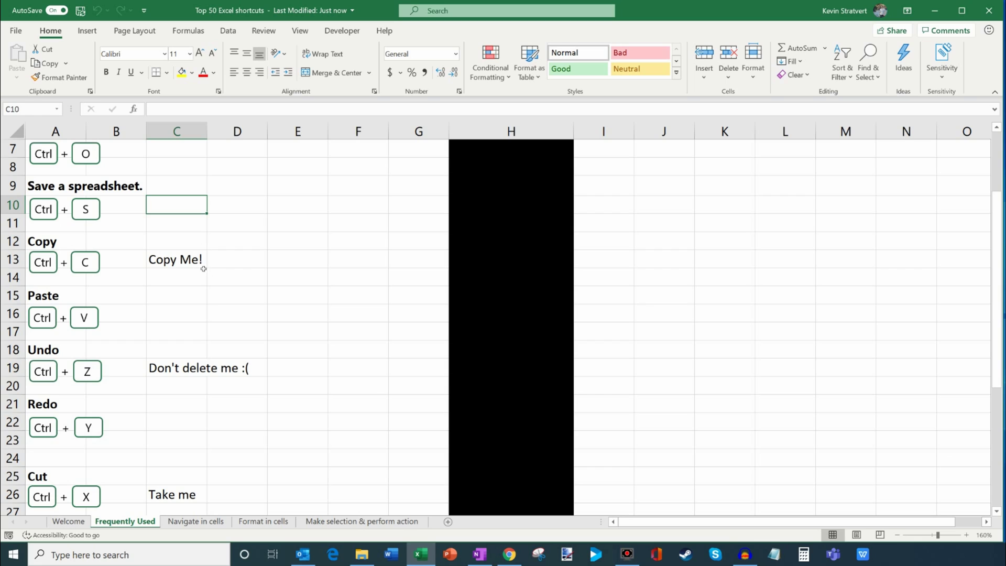
left_click(196, 264)
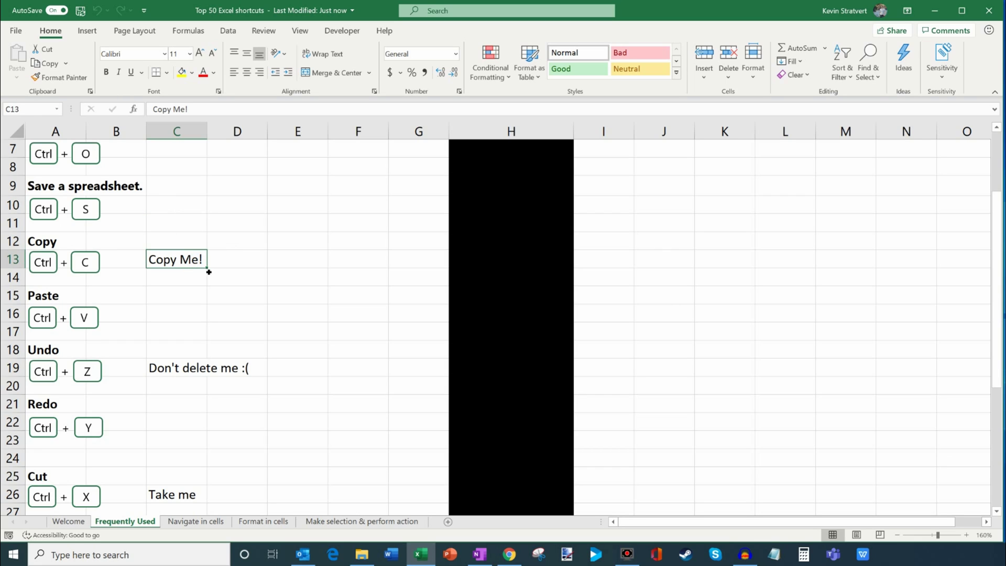
key("ctrl+c")
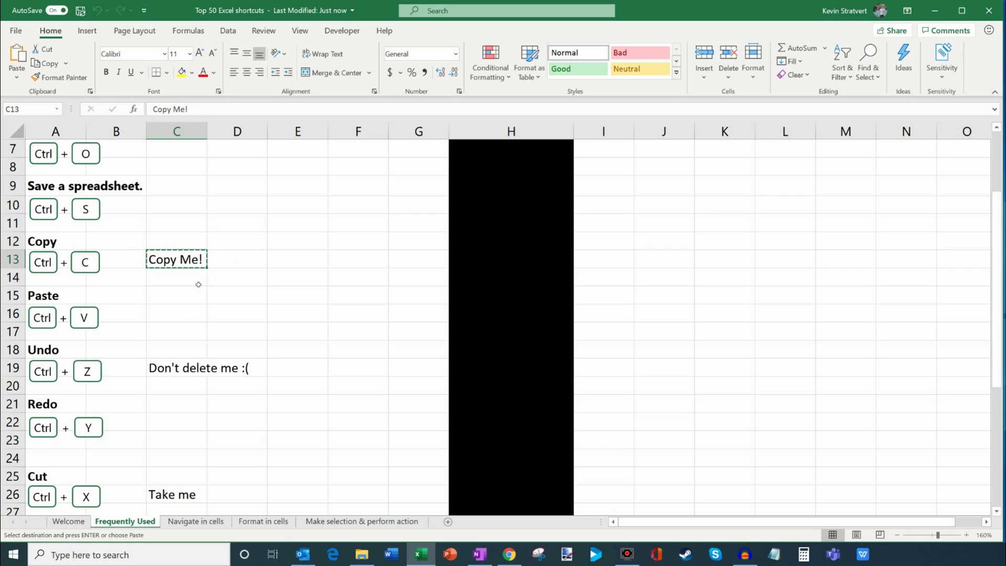
left_click(193, 315)
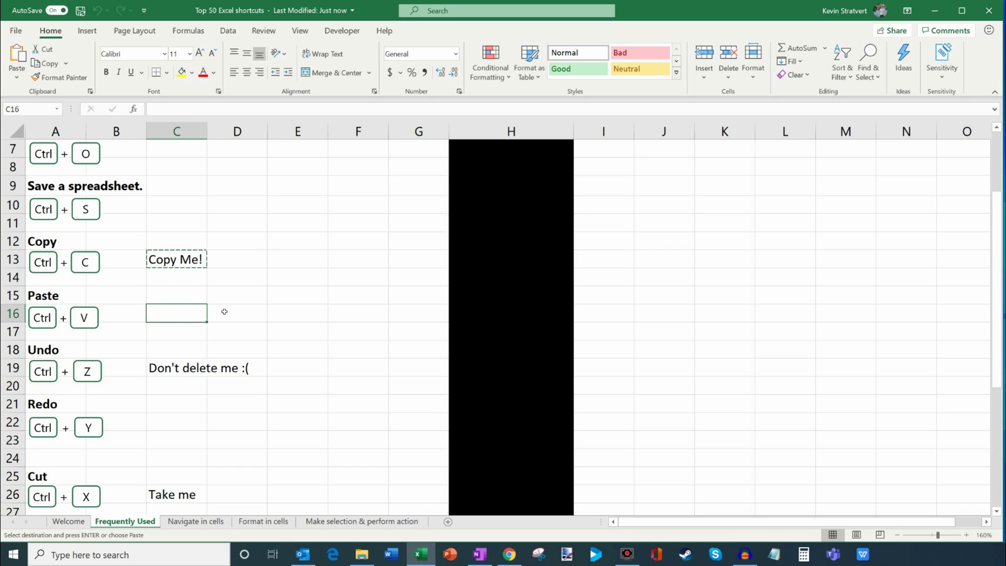
key("ctrl+v")
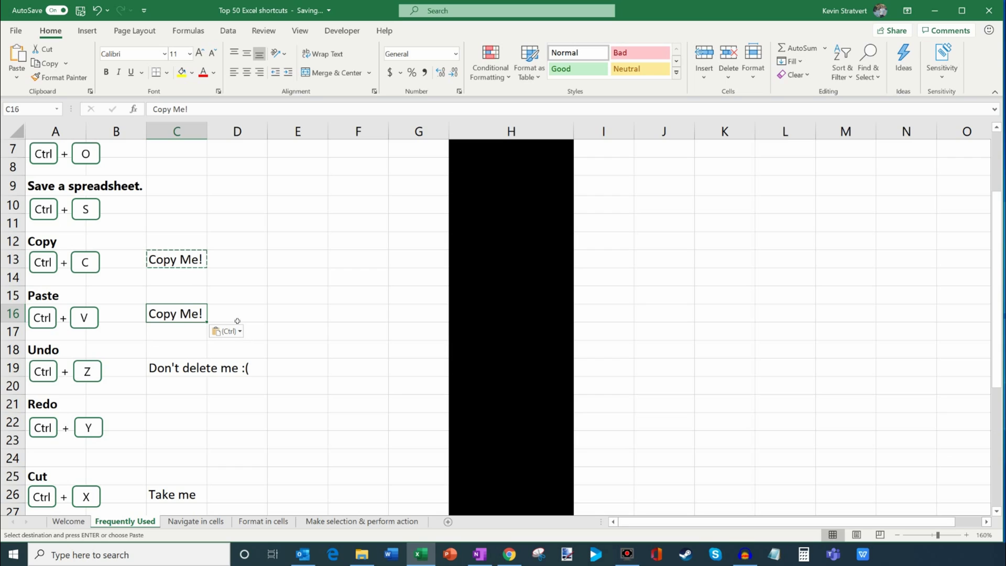
- Paste the copied "Copy Me!" text into cells D16 and E16 as well, and end the copy mode
left_click(238, 314)
key("ctrl+v")
left_click(309, 315)
key("ctrl+v")
key("Escape")
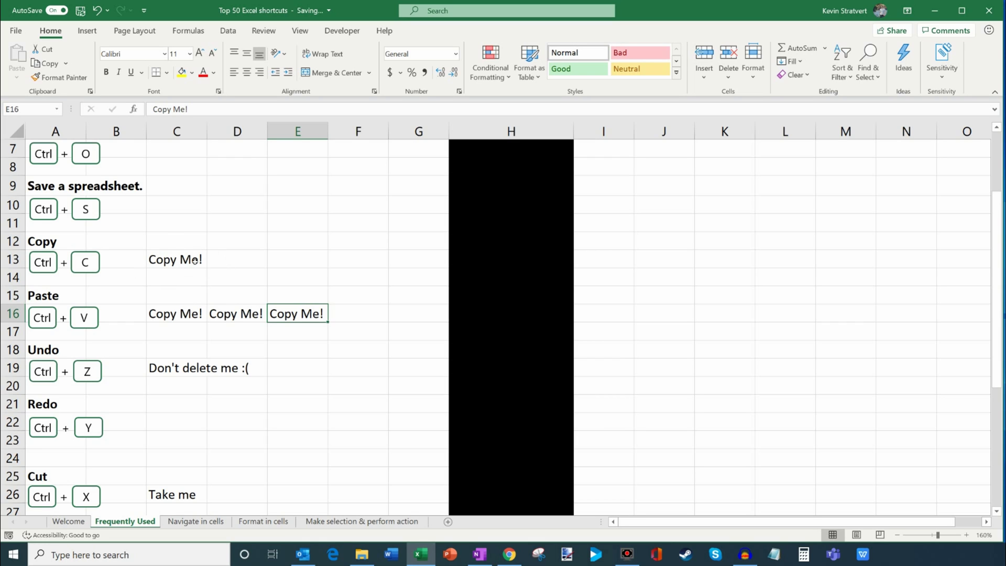
- Clear the text in cell C19, undo and redo the deletion, and undo it once more
scroll(209, 261, "down", 1)
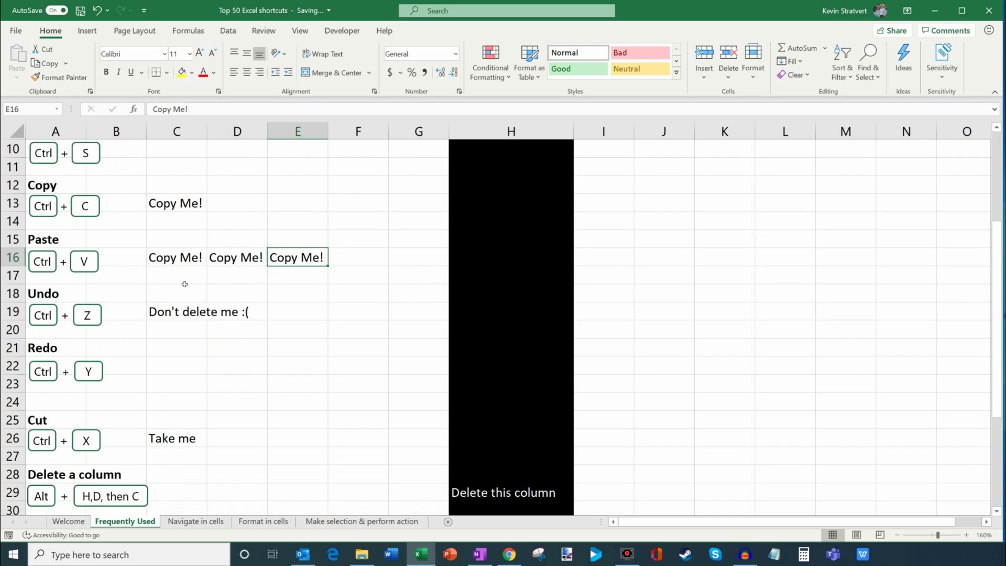
left_click(186, 315)
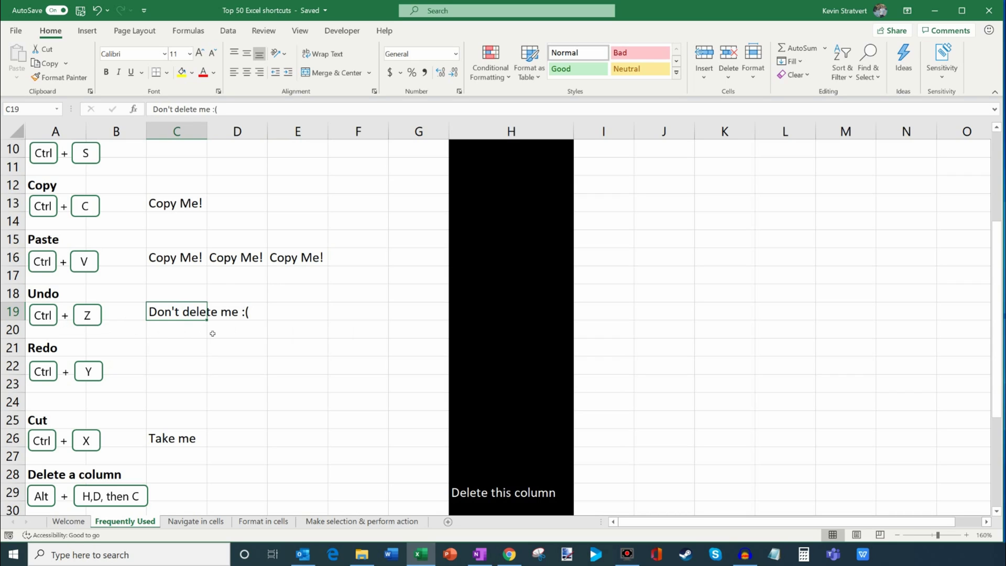
key("Delete")
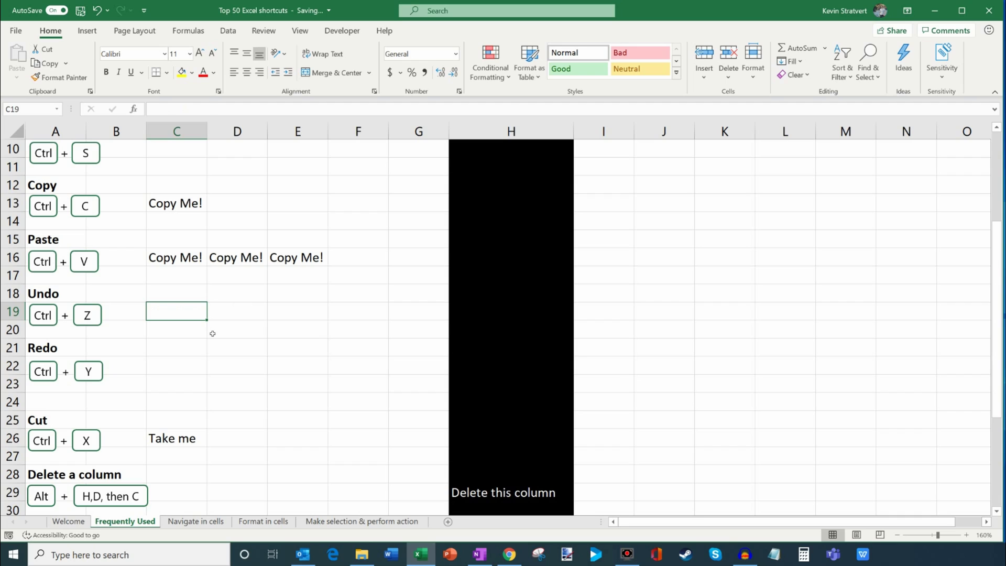
key("ctrl+z")
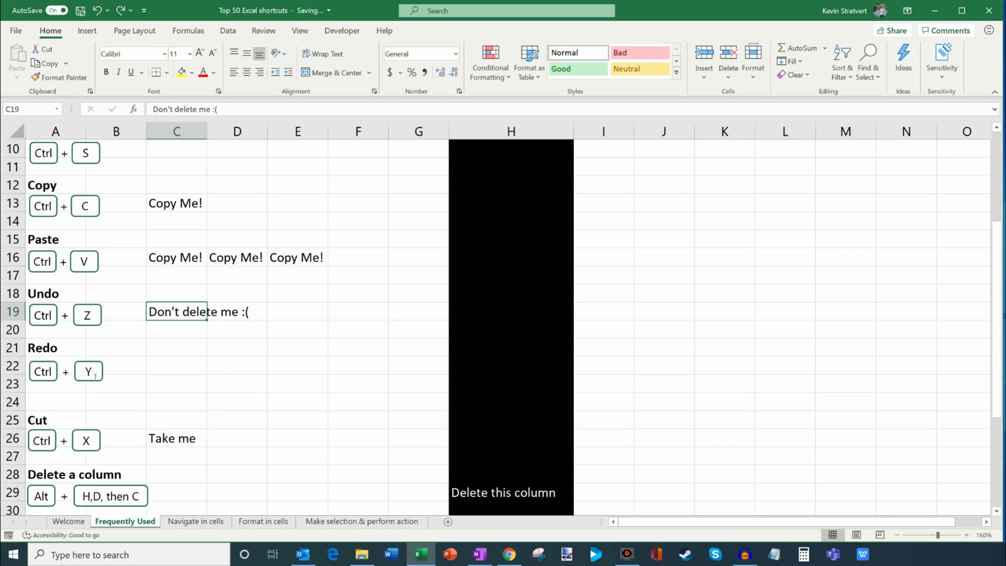
key("ctrl+y")
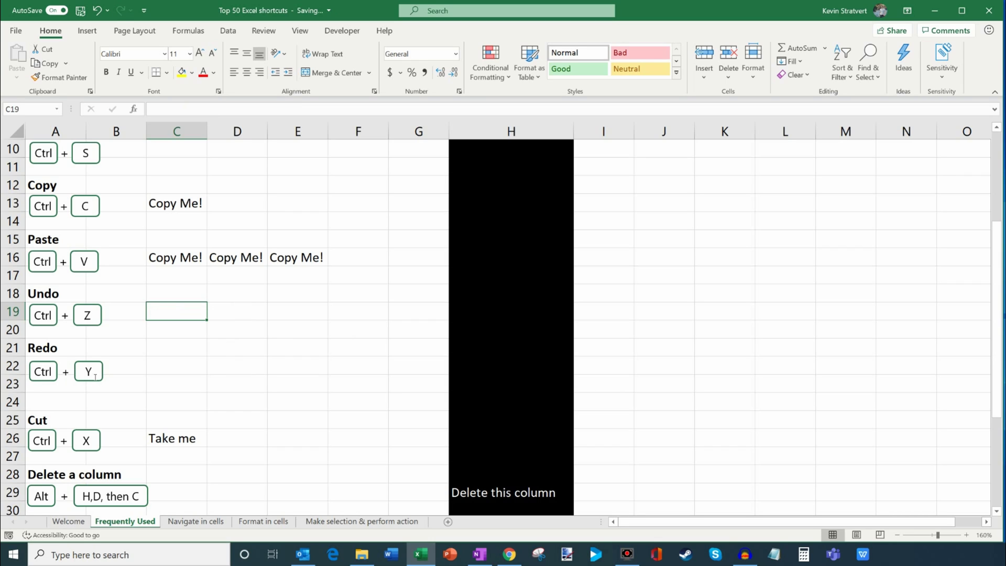
key("ctrl+z")
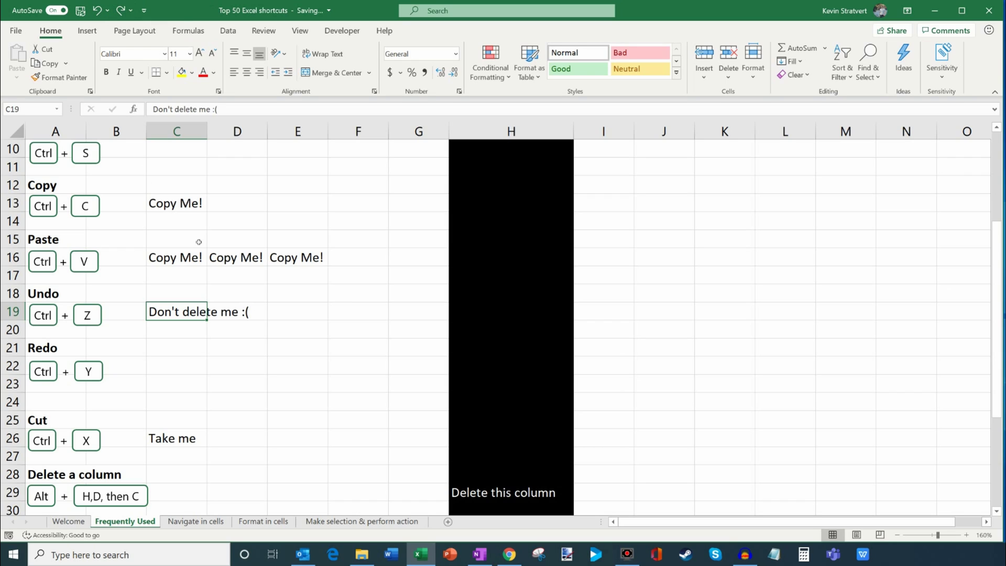
- Move the text "Take me" from cell C26 to cell E26 by cutting and pasting it
scroll(195, 355, "down", 3)
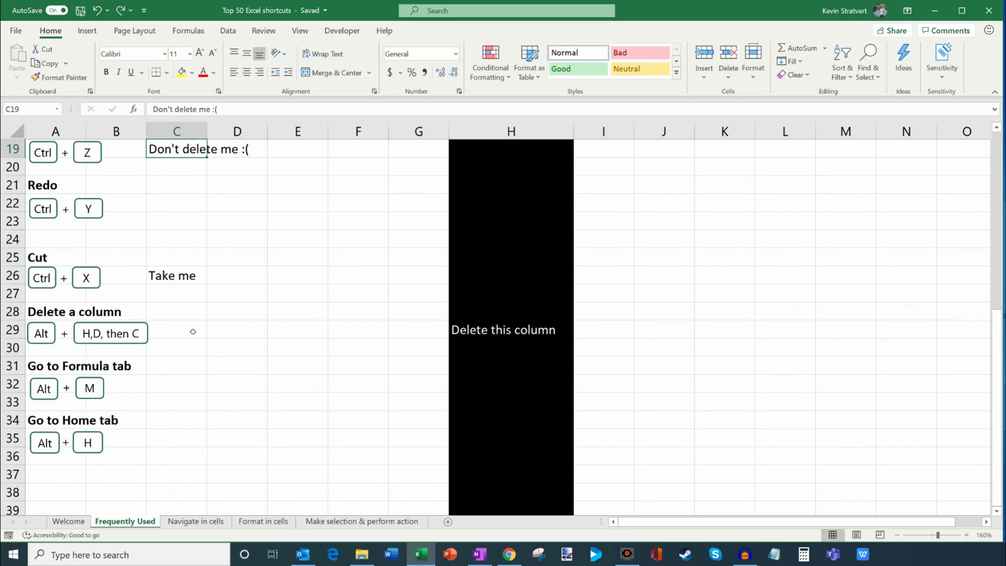
left_click(193, 276)
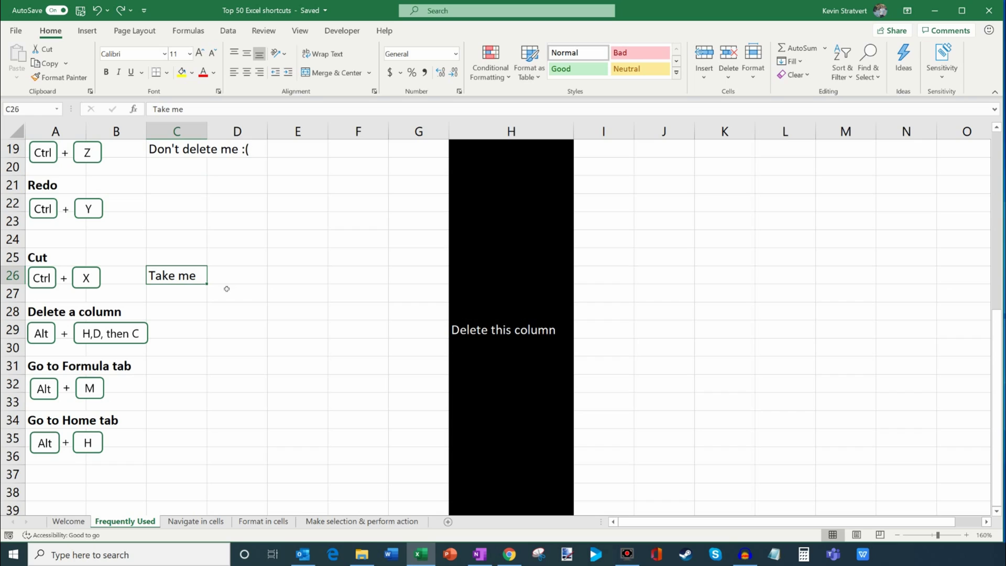
key("ctrl+x")
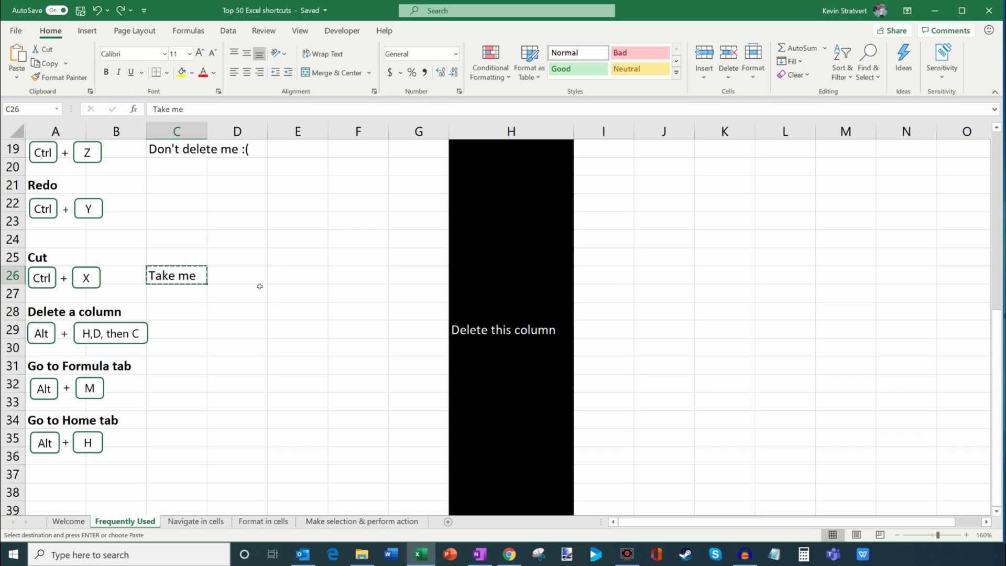
left_click(303, 276)
key("ctrl+v")
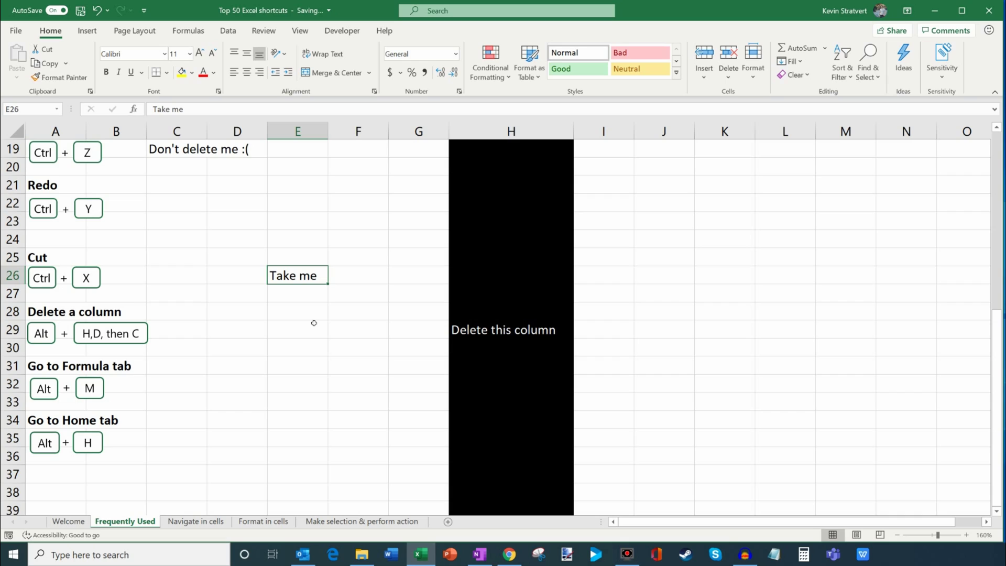
- From cell D29, display the Delete options for cells, rows, columns and sheets, and close them without choosing one
left_click(245, 331)
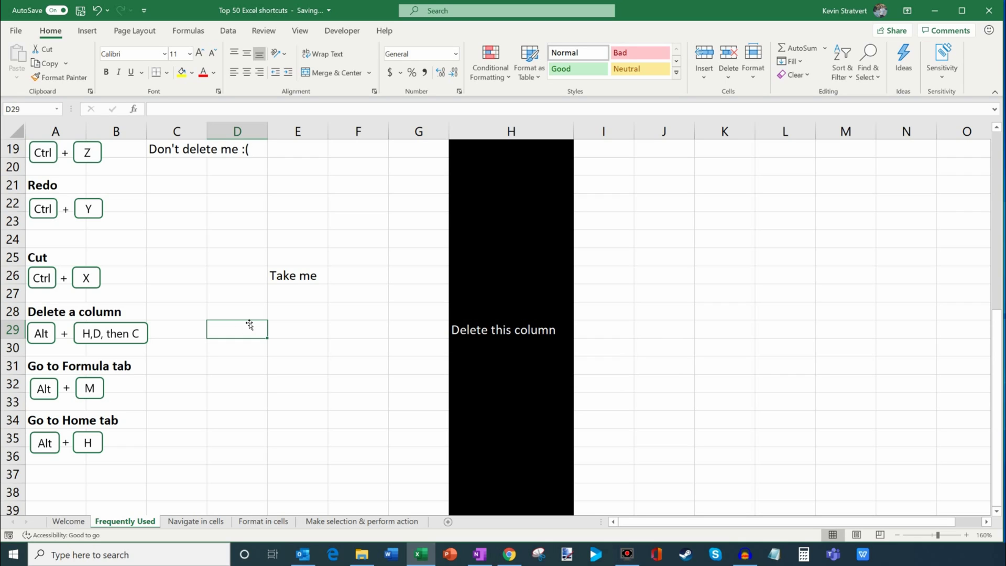
key("alt")
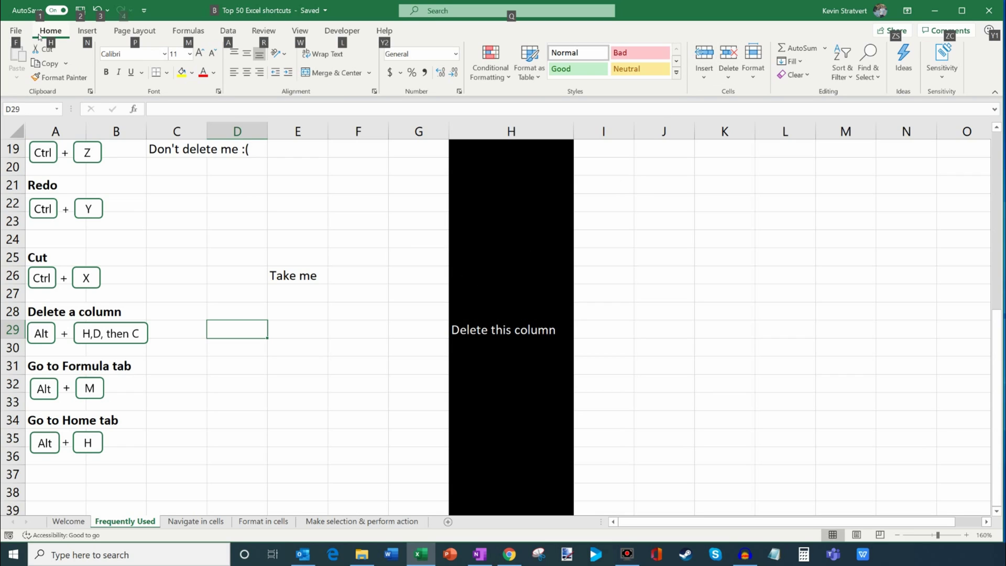
key("h")
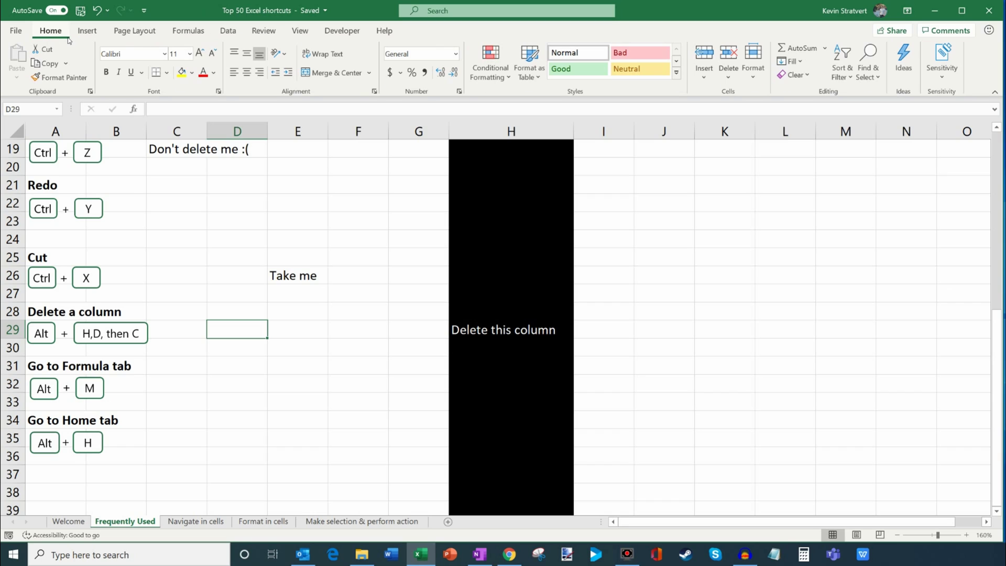
key("d")
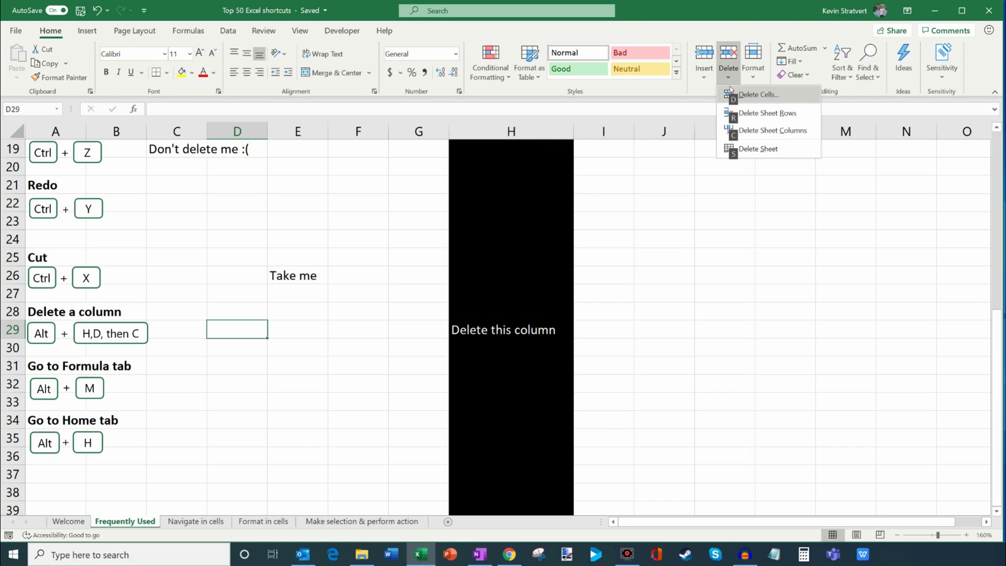
left_click(534, 228)
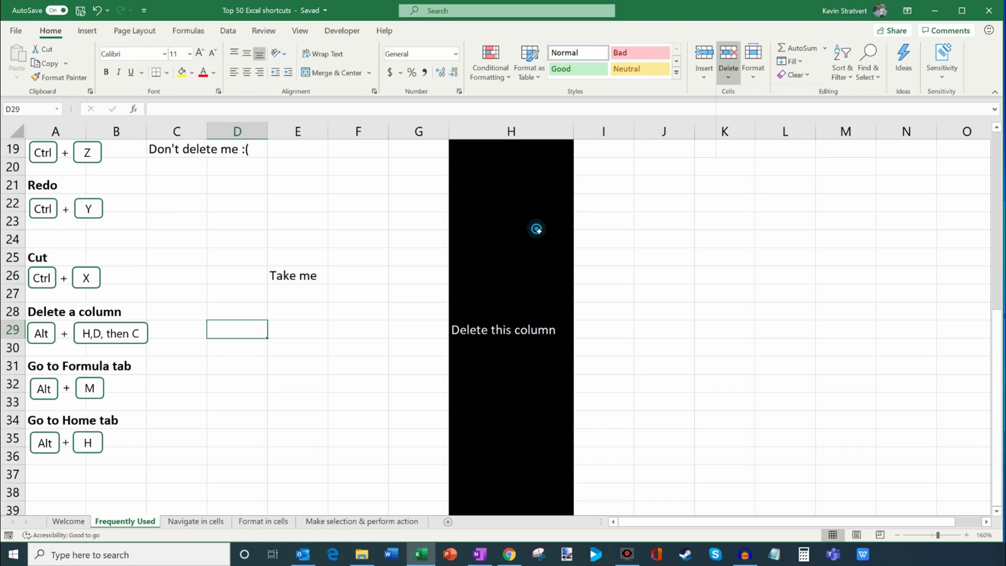
- Delete the black column H that contains the text "Delete this column"
left_click(530, 313)
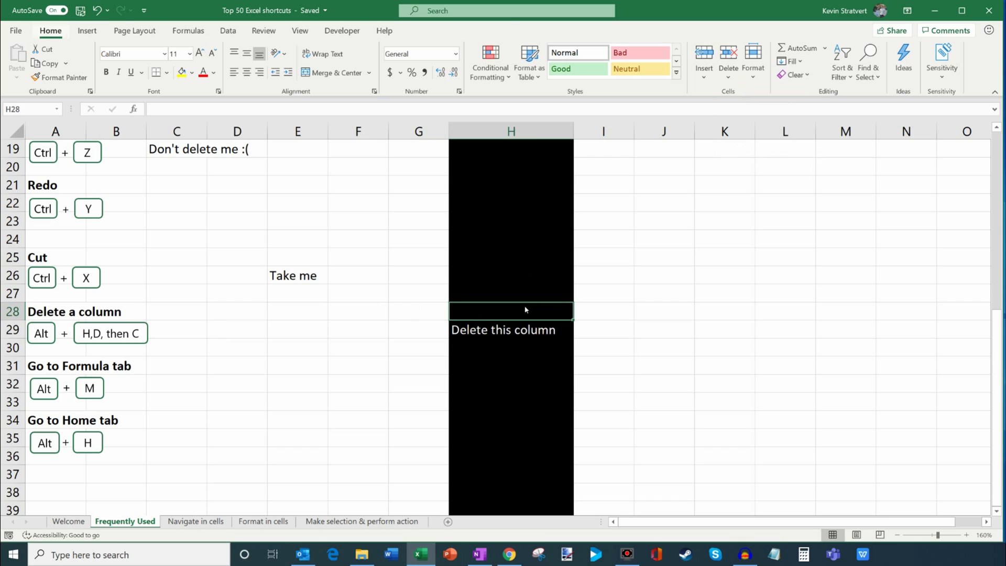
key("alt")
key("h")
key("d")
key("c")
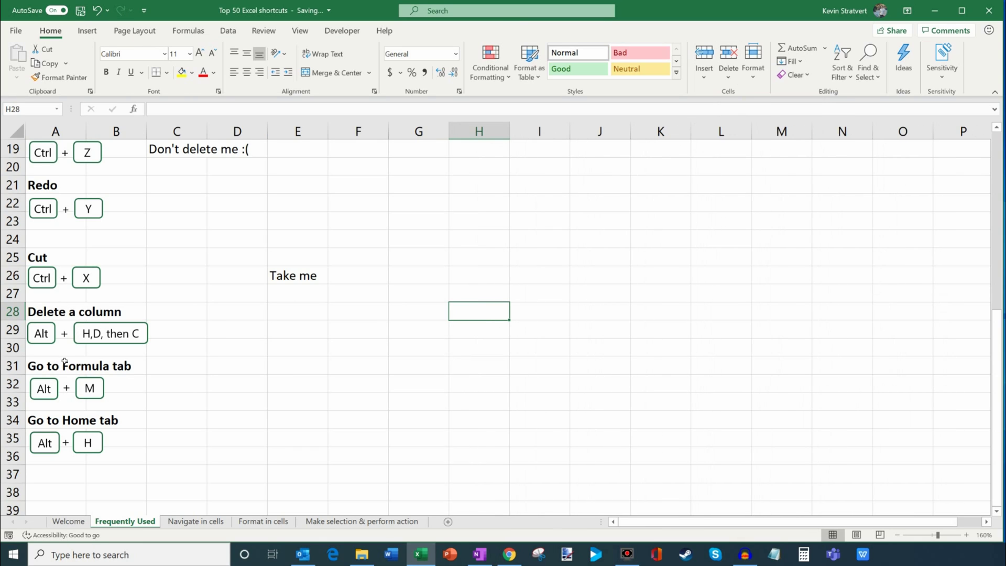
- Display the formula commands and the list of financial functions, and close the list without choosing a function
key("alt")
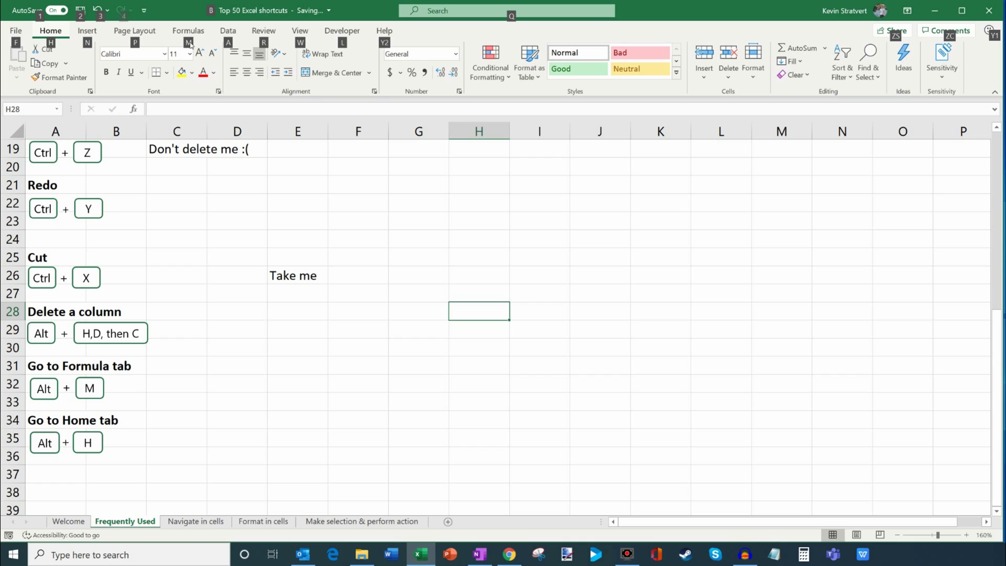
key("m")
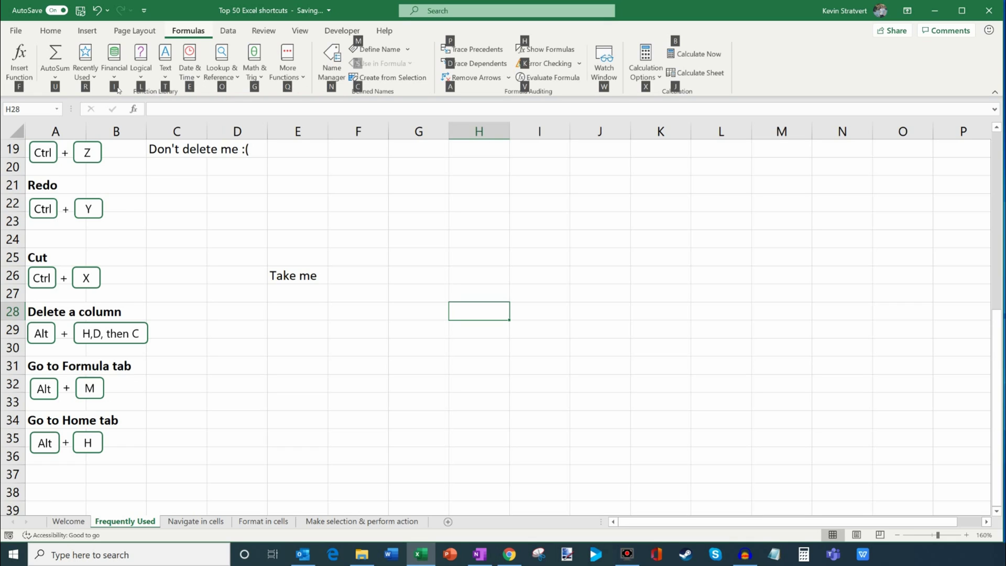
key("i")
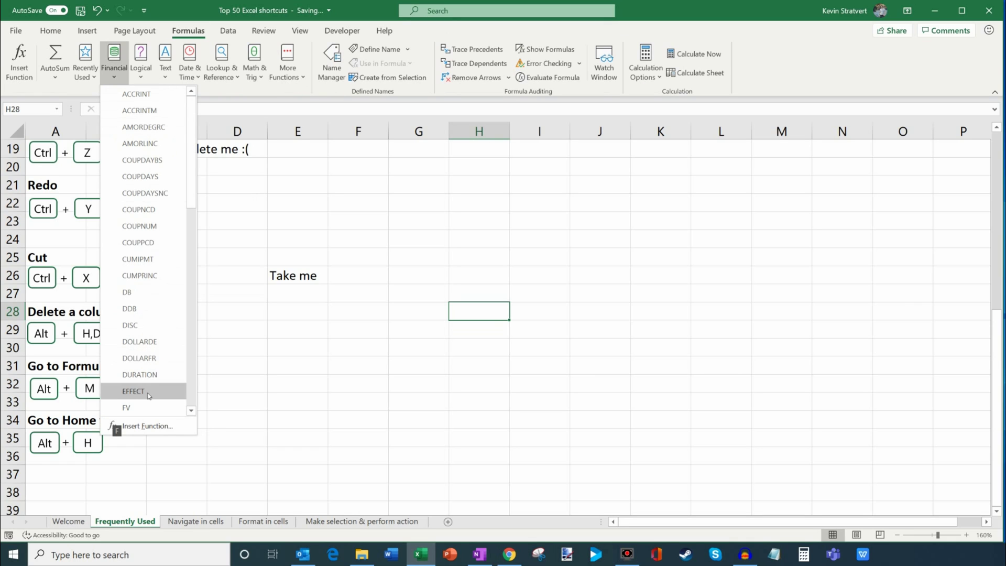
left_click(314, 382)
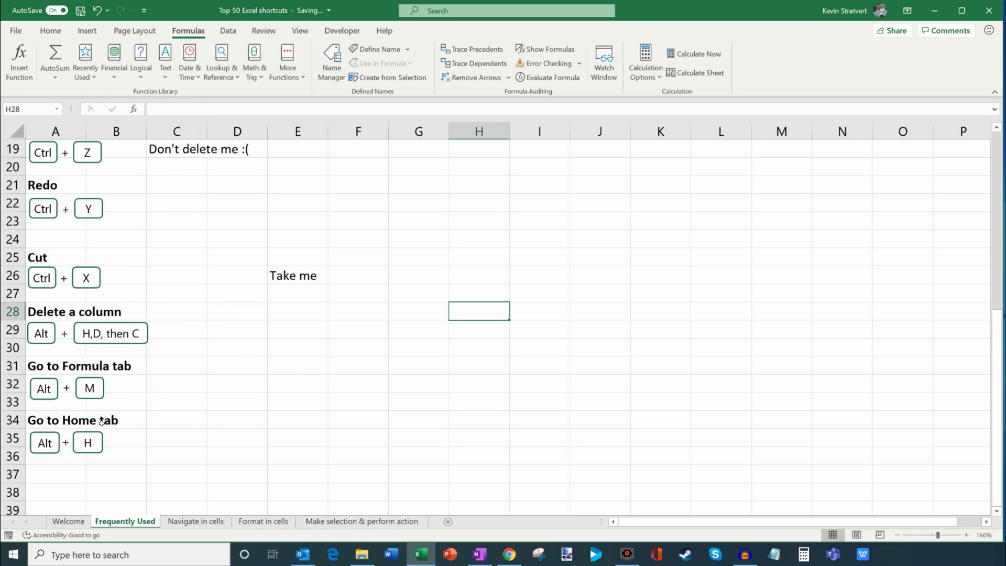
- From cell C34, switch back to the Home commands with their key tips, and end at cell C31
left_click(187, 425)
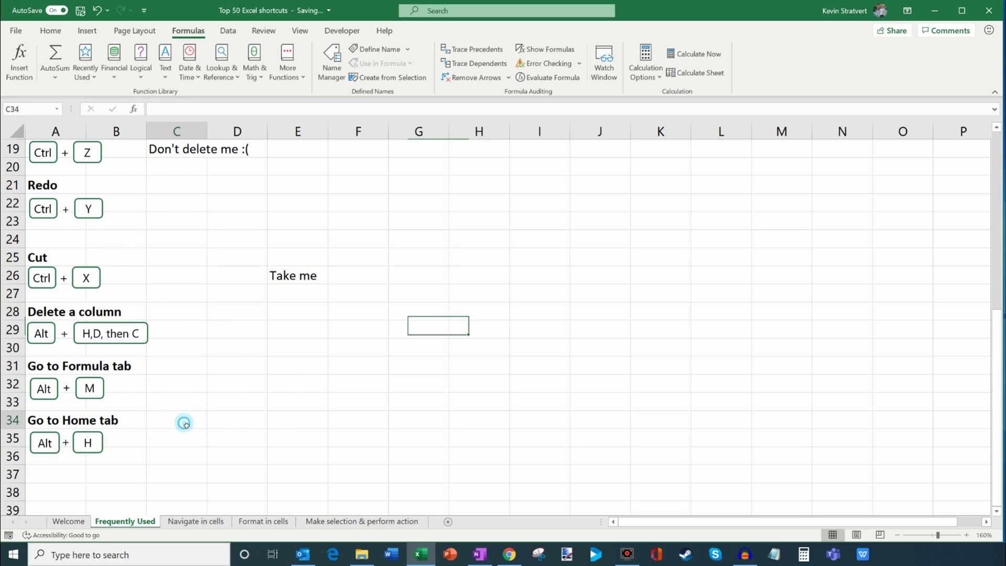
key("alt")
key("h")
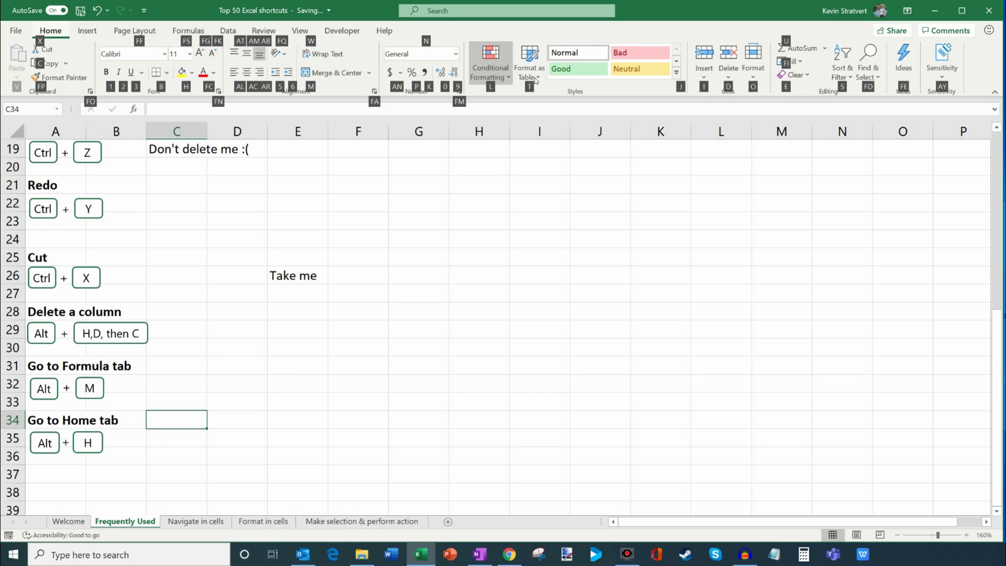
left_click(191, 368)
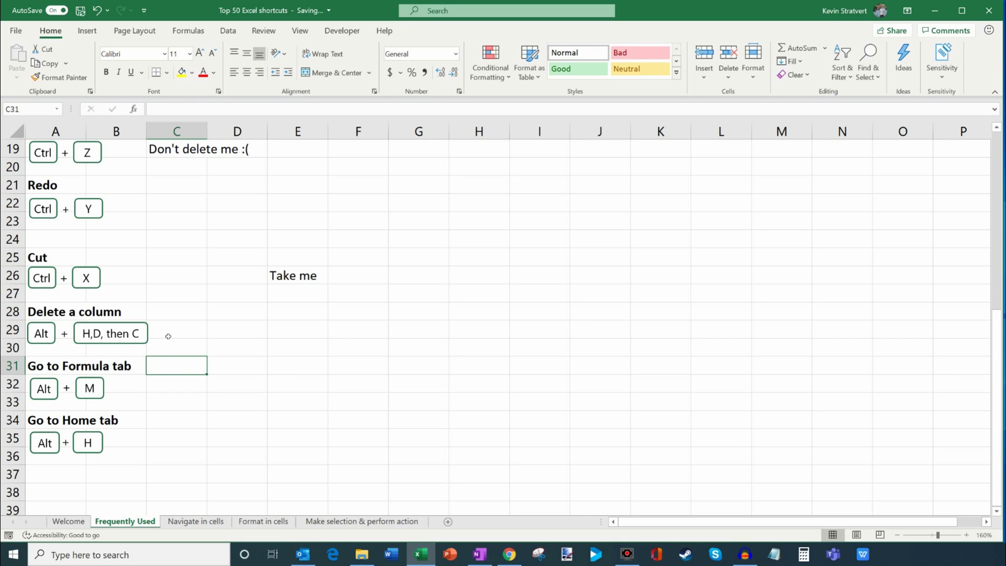
- Go to the "Navigate in cells" worksheet and select cell B5, which contains "Test 1"
scroll(181, 340, "up", 6)
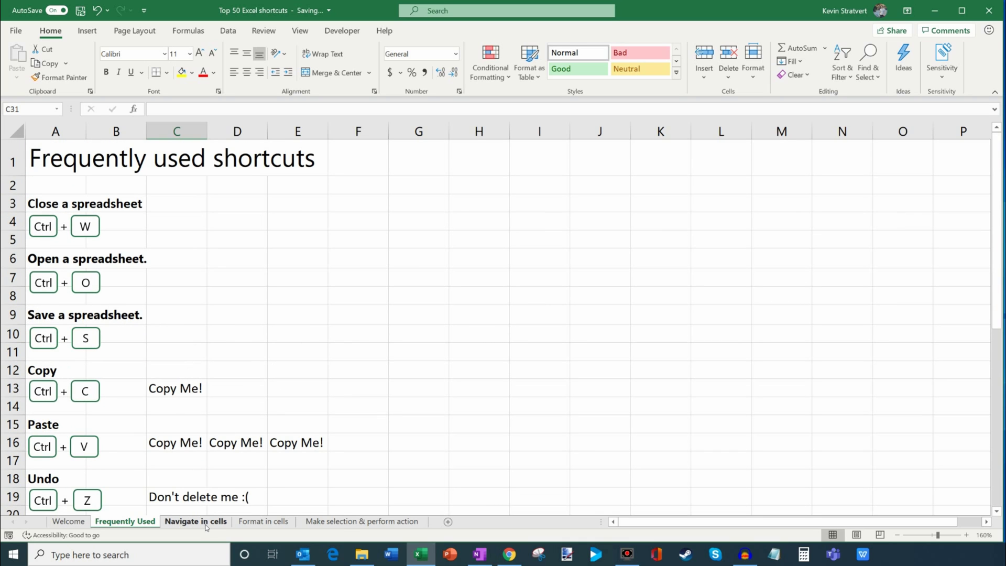
left_click(209, 522)
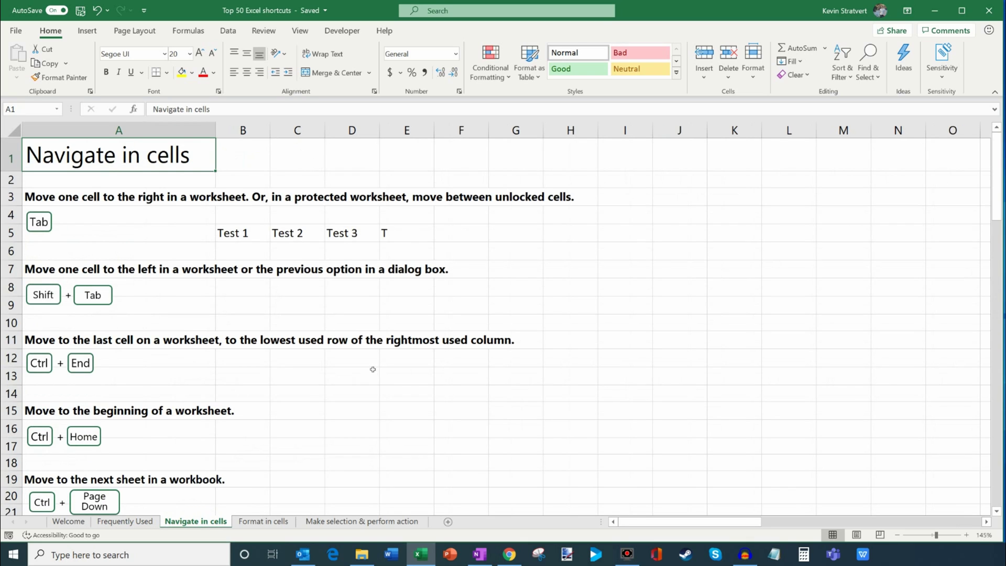
left_click(255, 232)
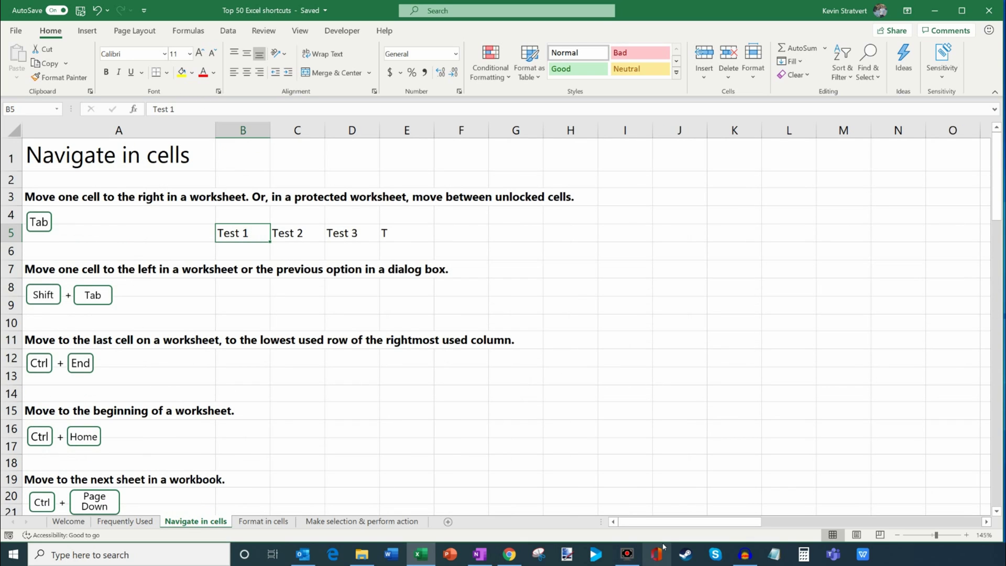
- Move back and forth one cell at a time along row 5 from B5, ending at cell E5
key("Tab")
key("Tab")
key("shift+Tab")
key("shift+Tab")
key("Tab")
key("Tab")
key("Tab")
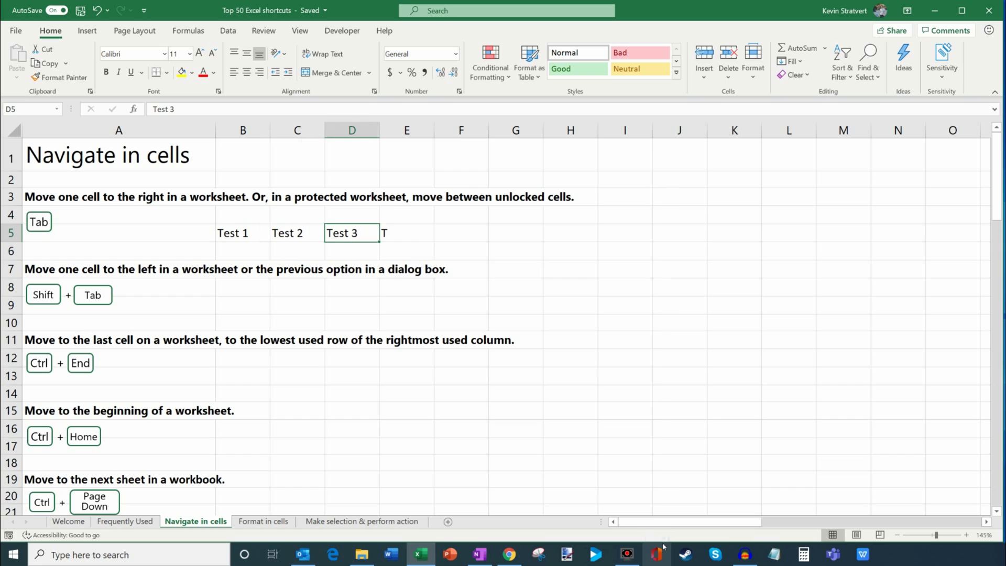
key("shift+Tab")
key("shift+Tab")
key("shift+Tab")
key("Tab")
key("Tab")
key("Tab")
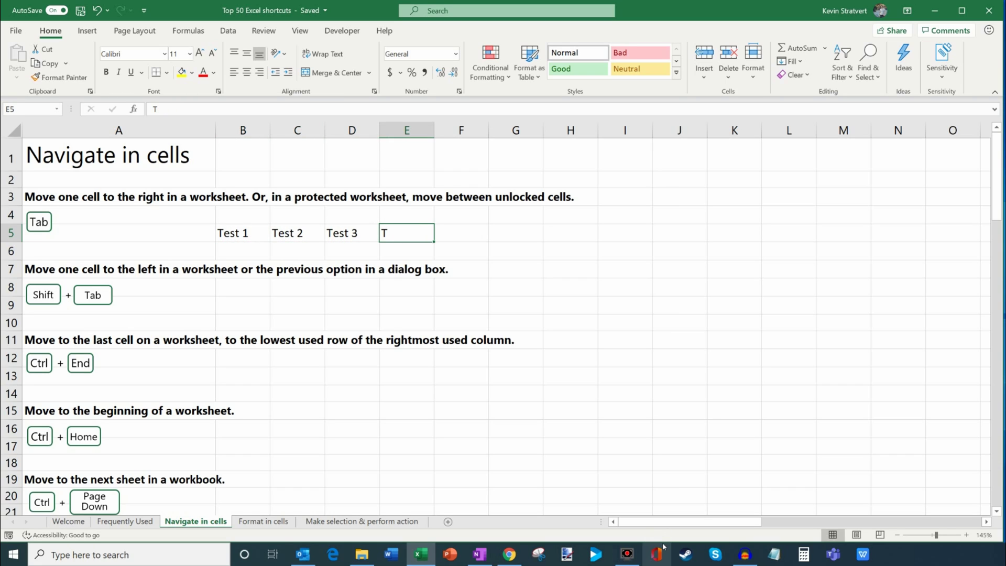
- Replace the text in cell E5 with "Test 4"
type("Test")
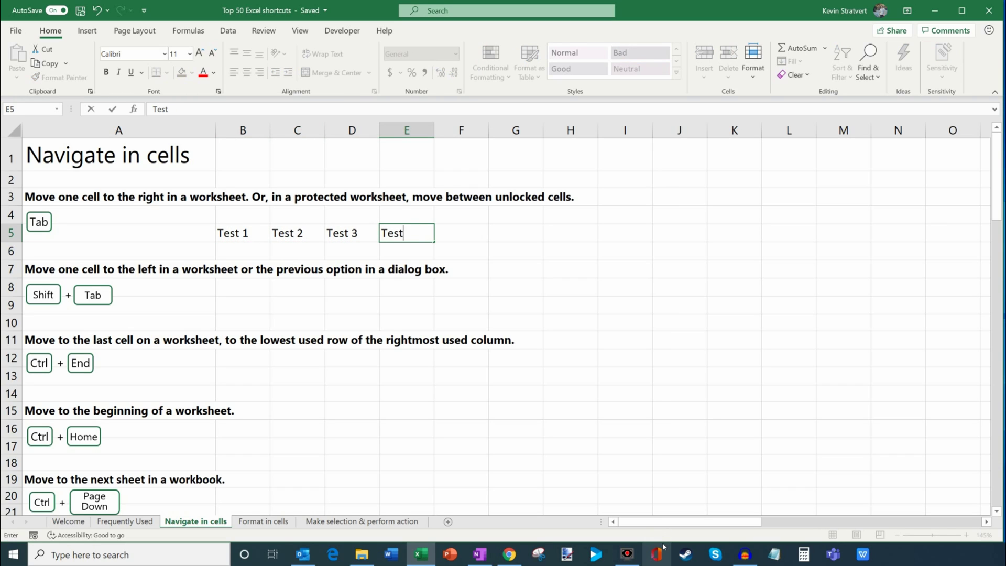
type(" 4")
key("Return")
key("Up")
type("Test 4")
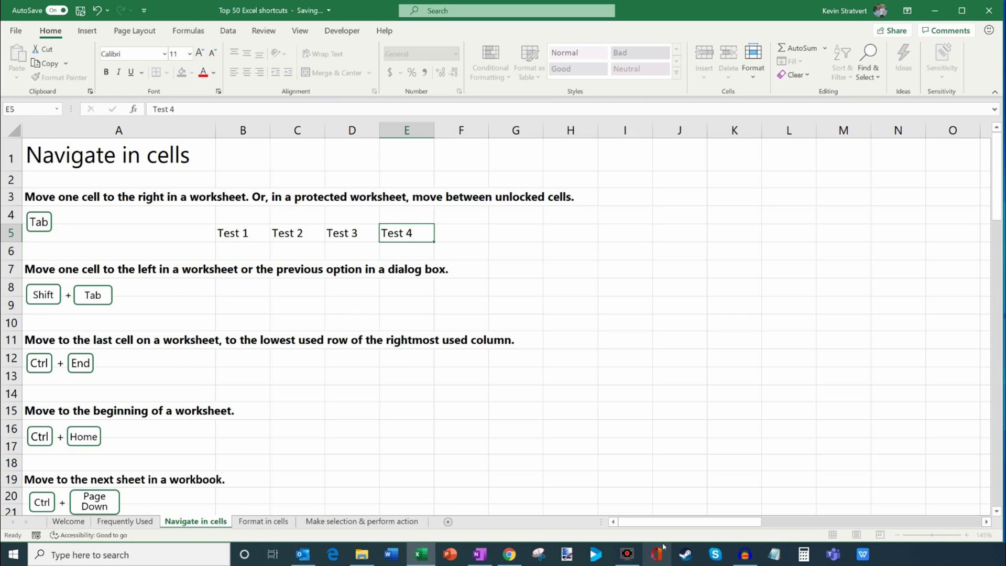
- Move cell by cell from E5 into the empty cells to its right and back to E5
key("Tab")
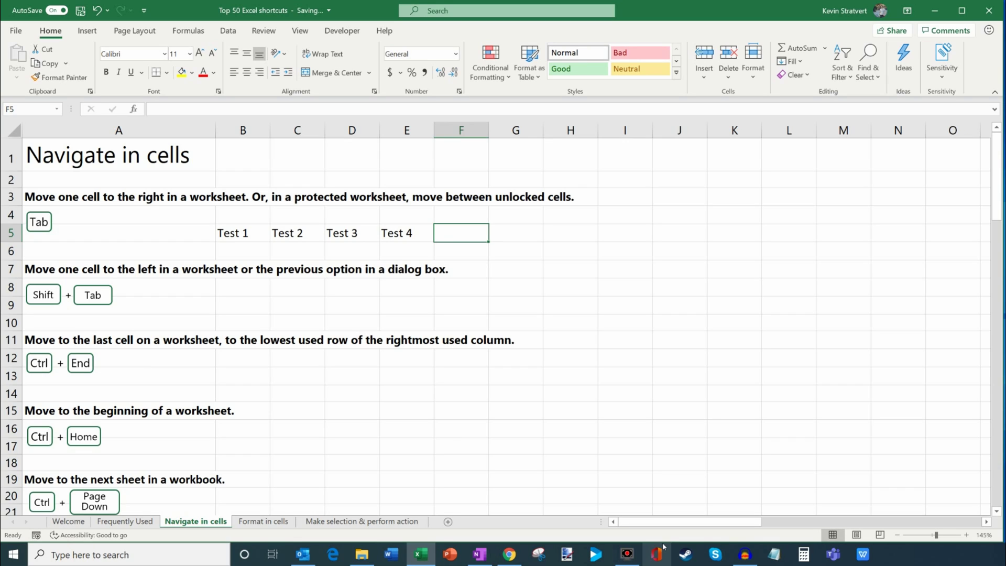
key("Tab")
key("Tab")
key("Tab")
key("Tab")
key("shift+Tab")
key("shift+Tab")
key("shift+Tab")
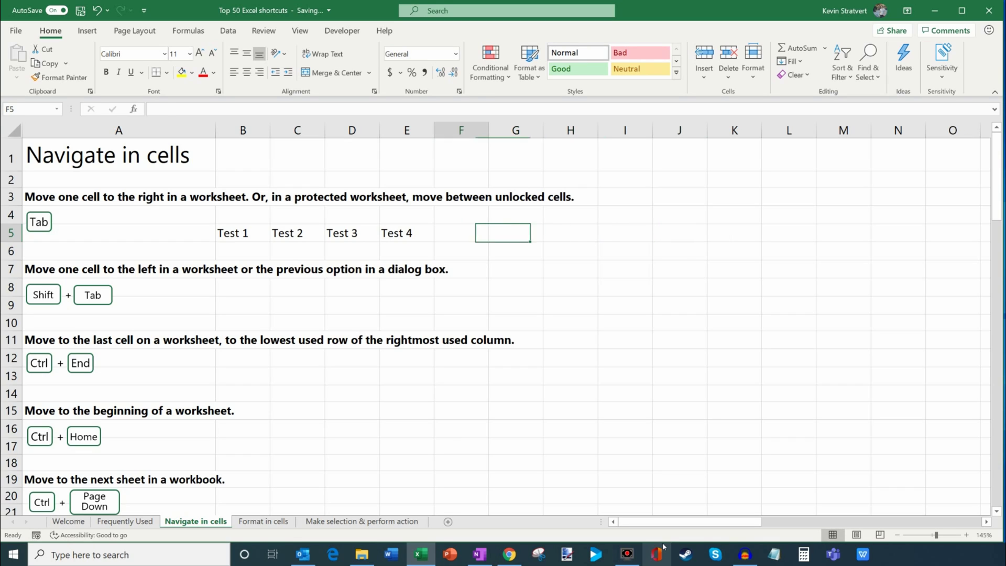
key("shift+Tab")
key("shift+Tab")
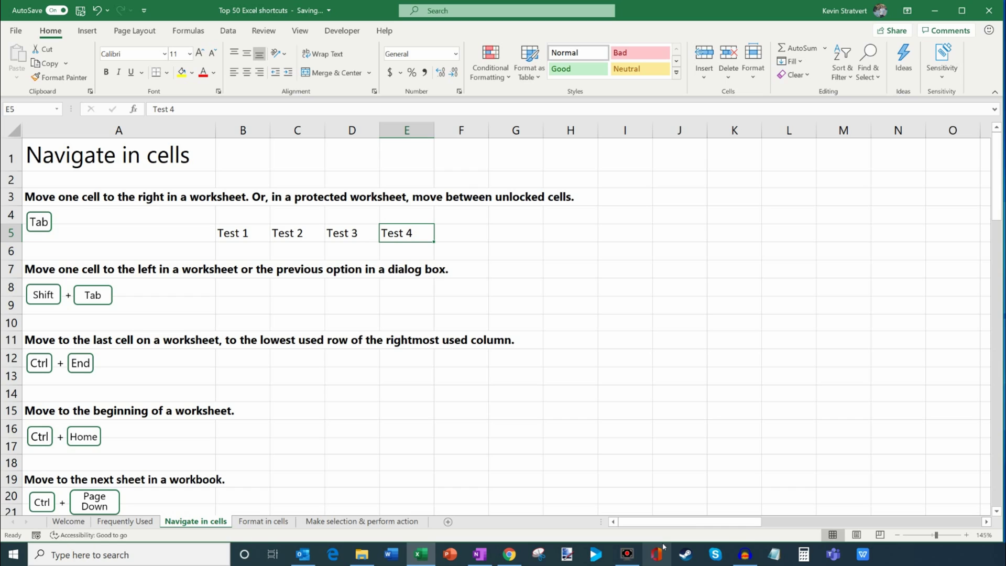
- Highlight the range B5:E5, and move one cell at a time from E5 to I5
left_click_drag(244, 232, 415, 231)
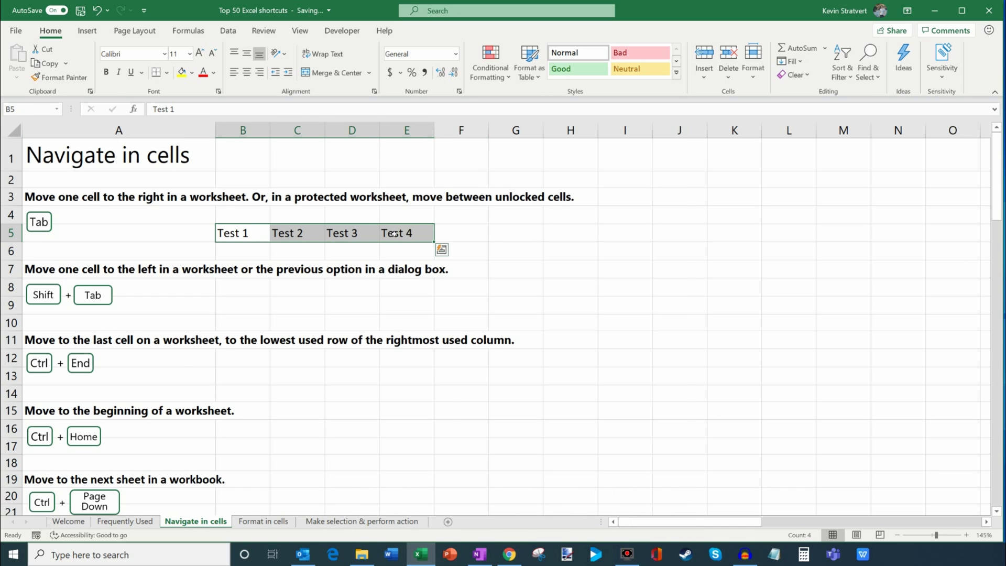
left_click(426, 240)
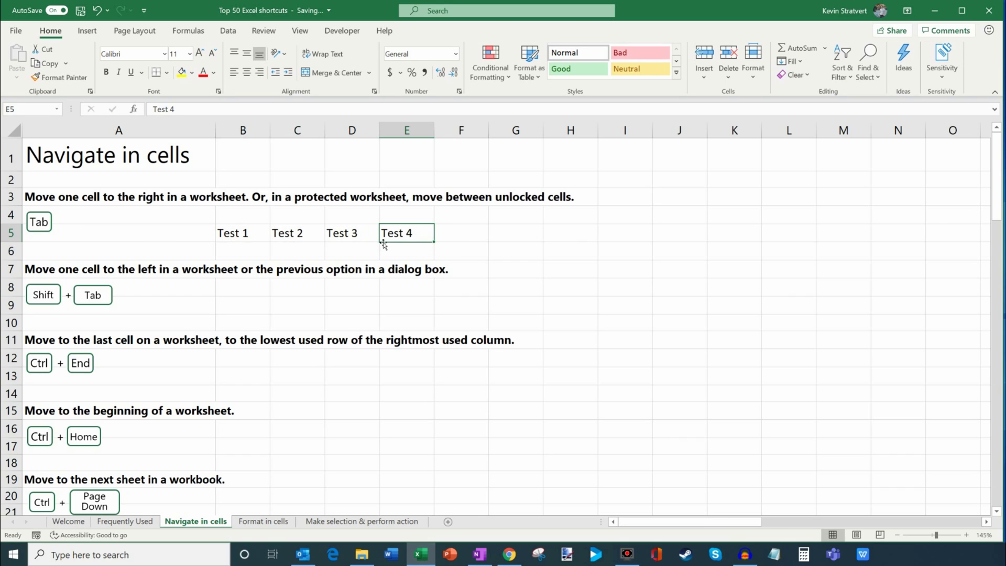
key("Tab")
key("Tab")
key("Tab")
key("Tab")
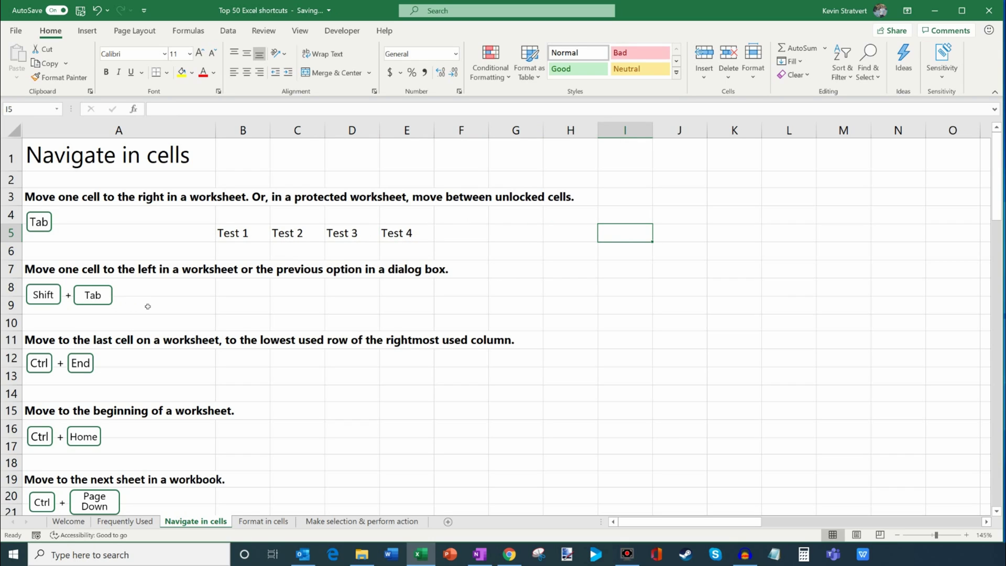
- Move back one cell at a time from I5 through the Test cells to the start of row 5
key("shift+Tab")
key("shift+Tab")
key("shift+Tab")
key("shift+Tab")
key("shift+Tab")
key("shift+Tab")
key("shift+Tab")
key("shift+Tab")
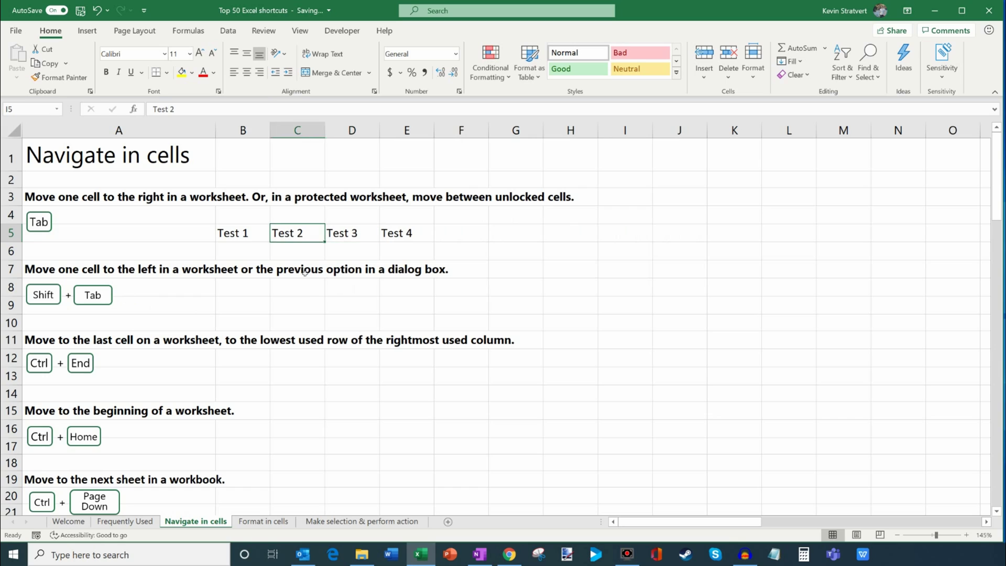
- Enter "Test 6" in cell G5, and move back one cell to enter "Test 5" in F5
key("Tab")
key("Tab")
key("Tab")
key("Tab")
key("Tab")
key("Tab")
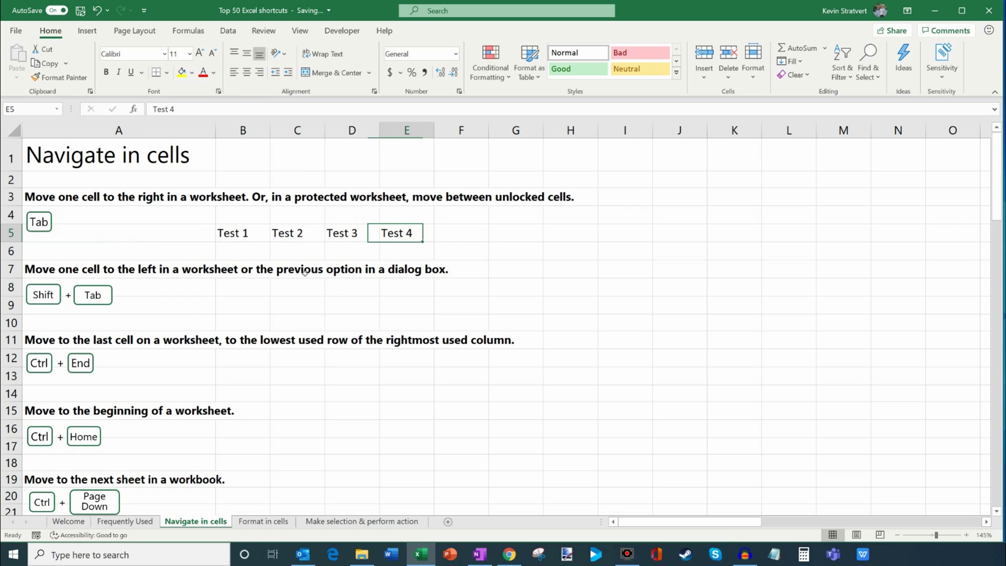
type("Test 6")
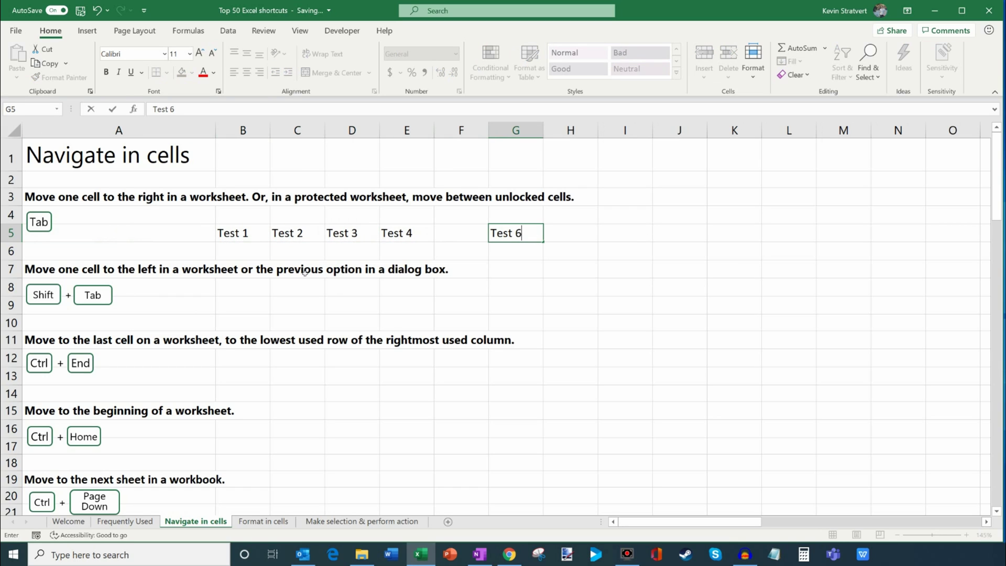
key("shift+Tab")
type("Test 5")
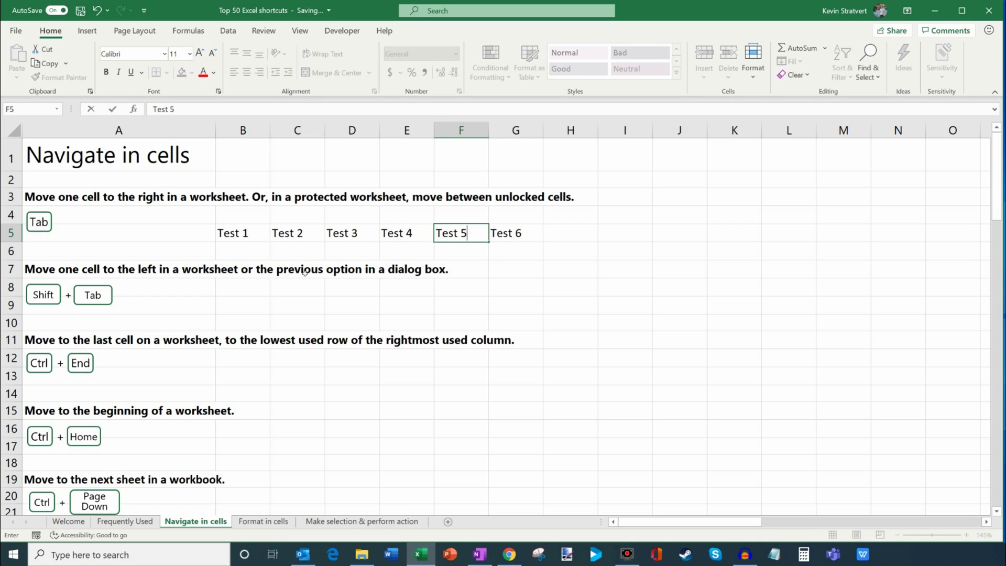
key("Return")
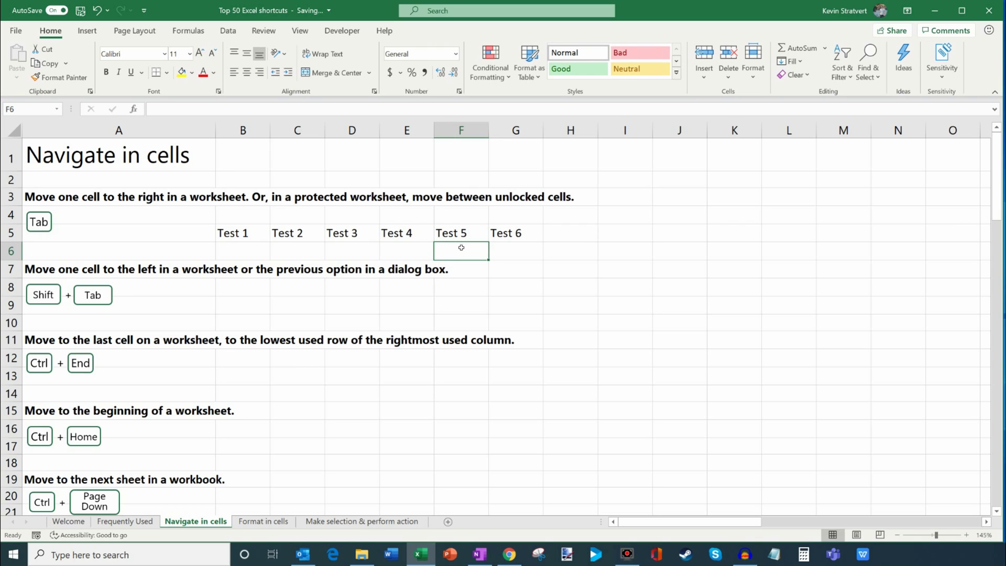
- From cell B12, jump to the last used cell of the worksheet and bring its full text into view
scroll(221, 344, "down", 1)
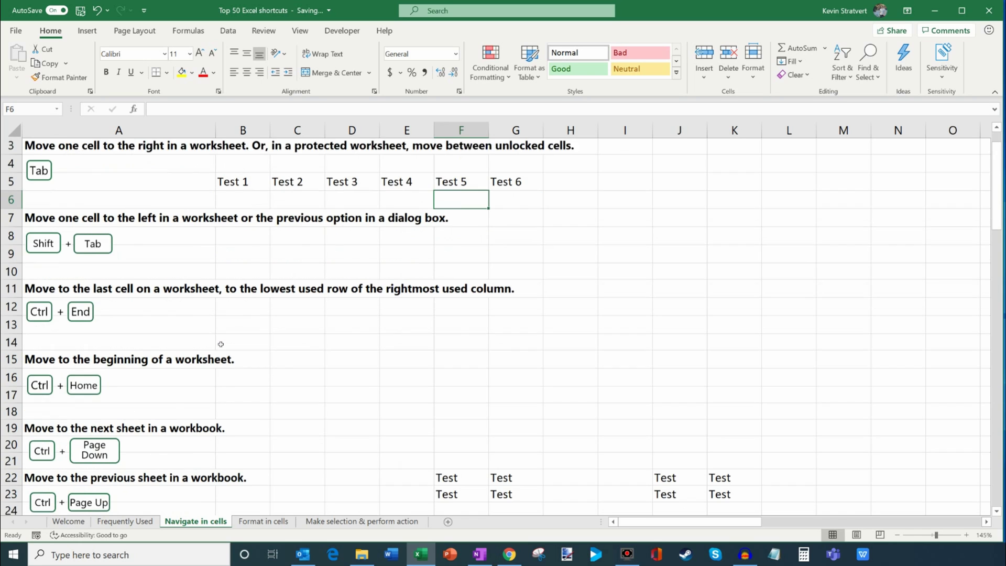
scroll(221, 343, "down", 1)
left_click(262, 297)
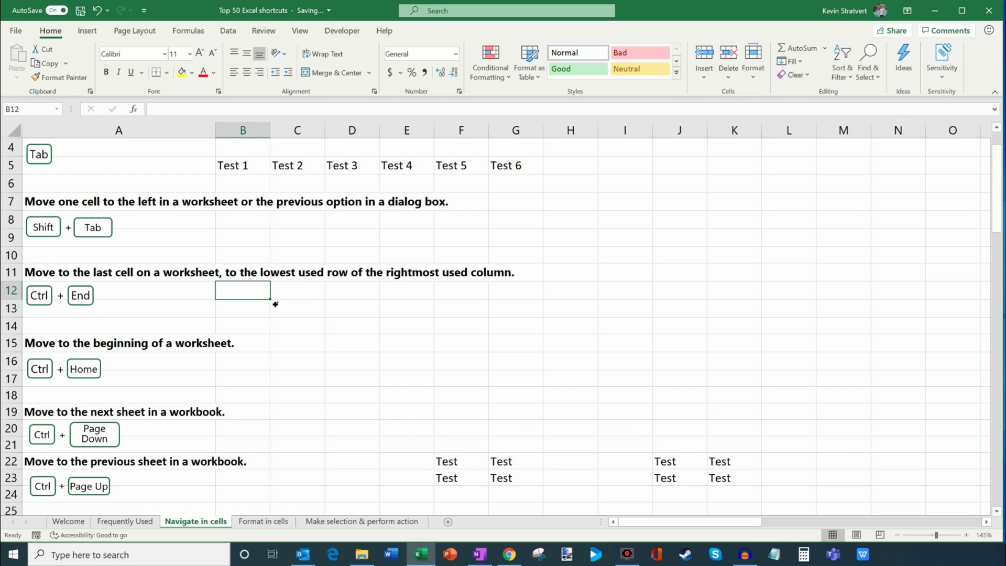
key("ctrl+End")
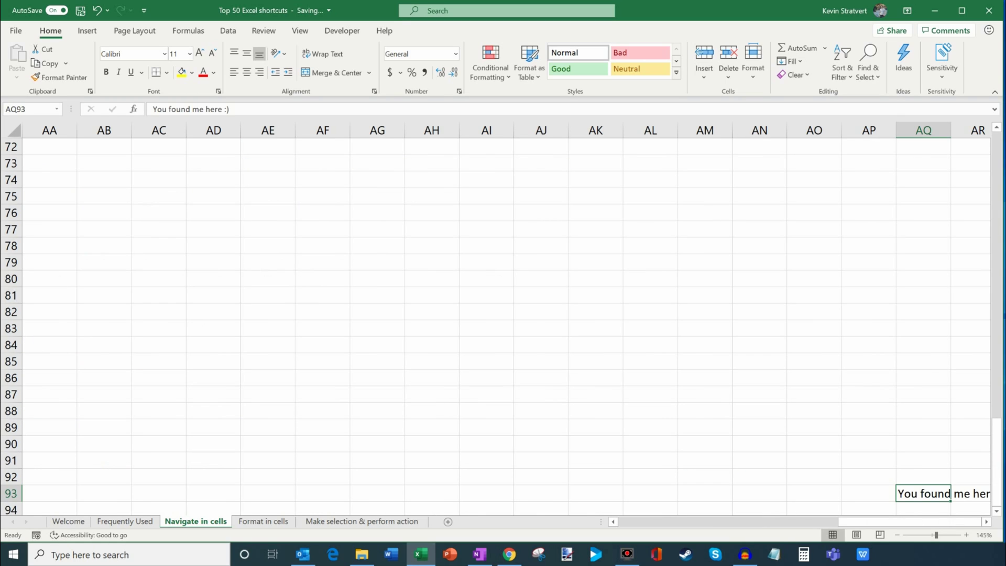
left_click(986, 521)
left_click(987, 521)
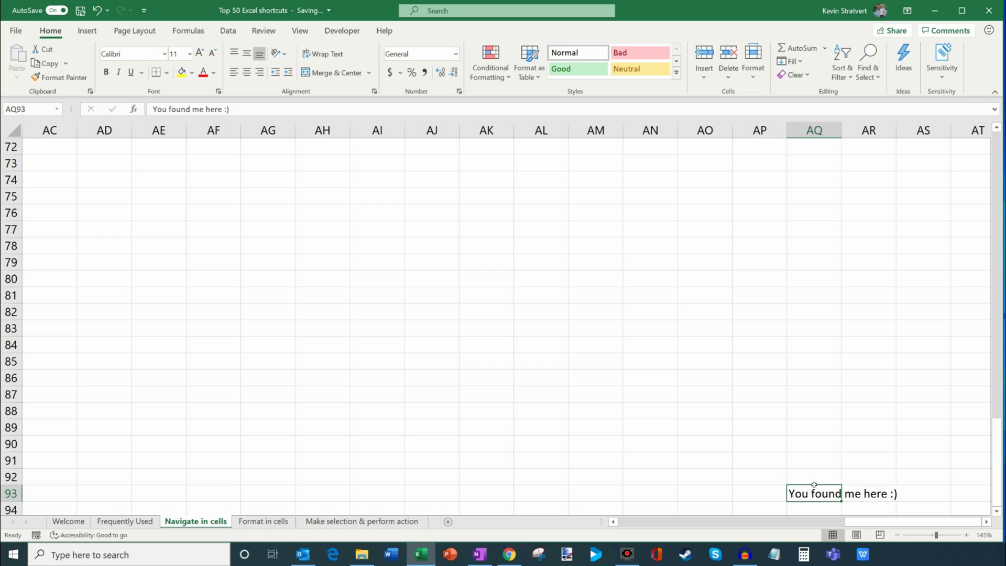
- Jump to the beginning of the worksheet at A1, and select cell A20 at the next-sheet shortcut
key("ctrl+Home")
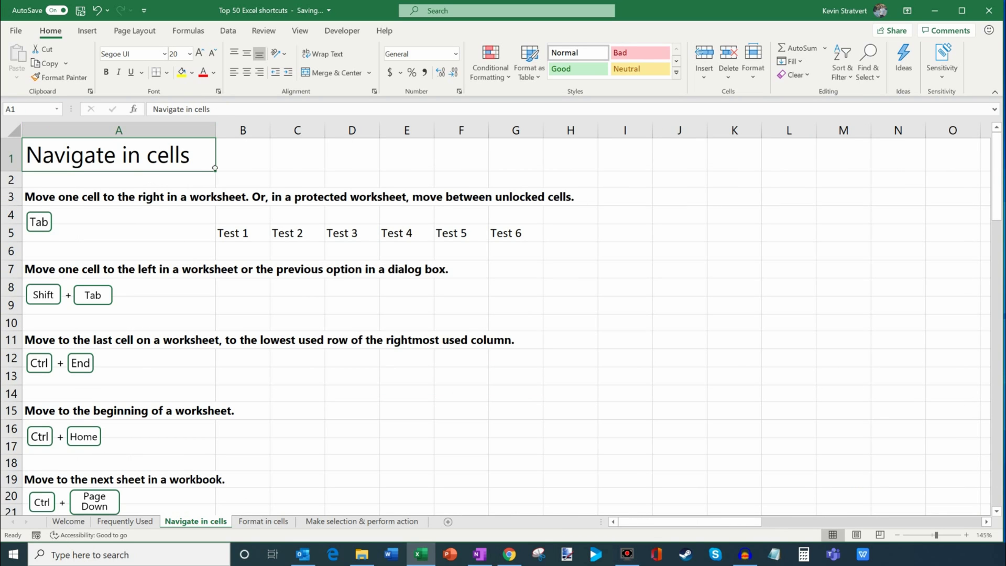
scroll(120, 210, "down", 1)
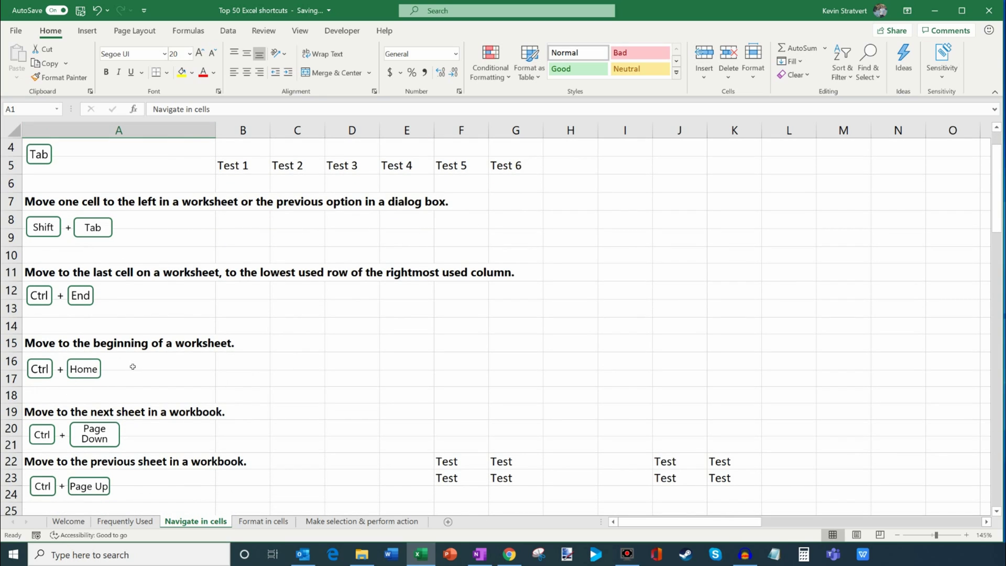
scroll(132, 365, "down", 2)
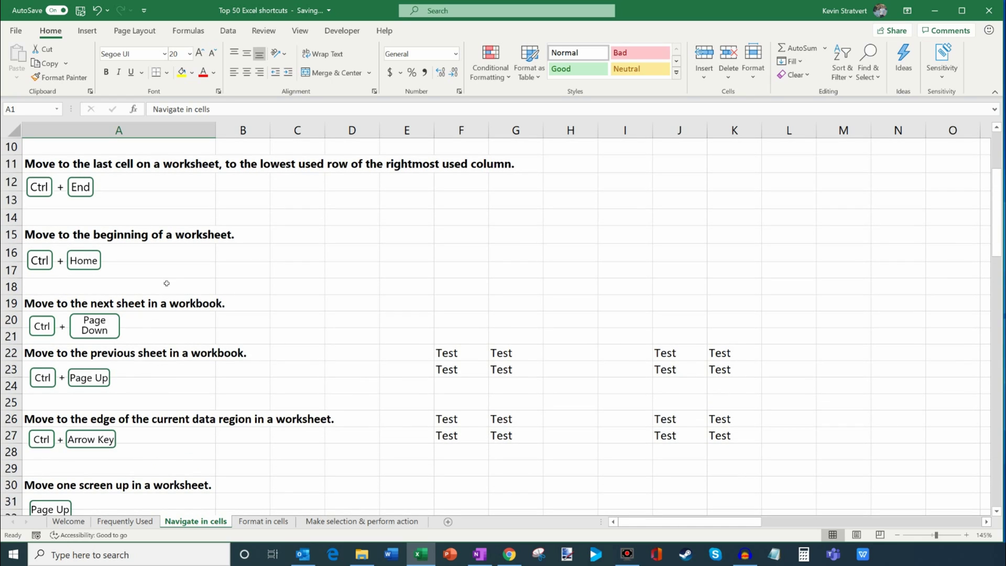
left_click(152, 325)
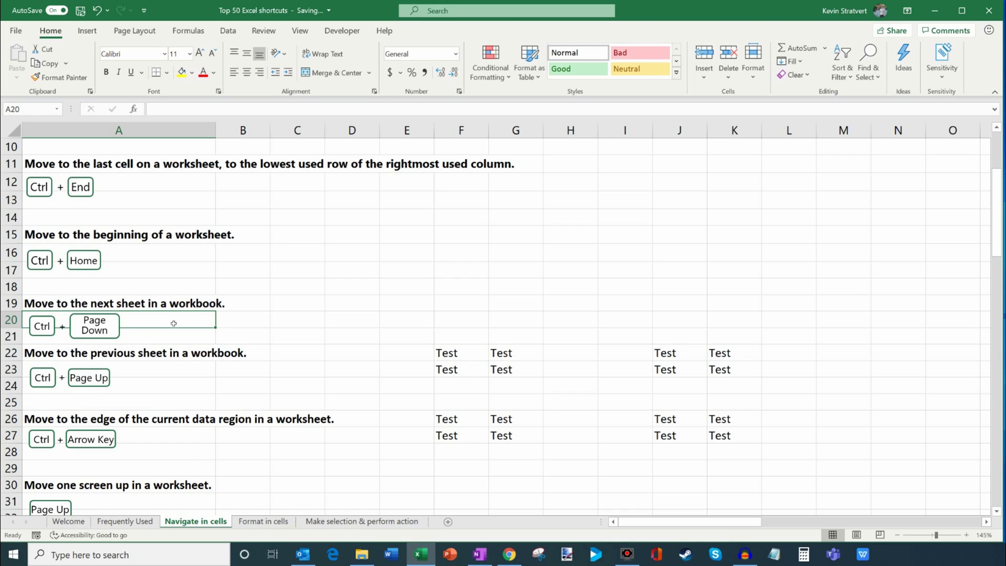
- From cell B20, move forward one sheet at a time to the Make selection & perform action sheet
left_click(239, 318)
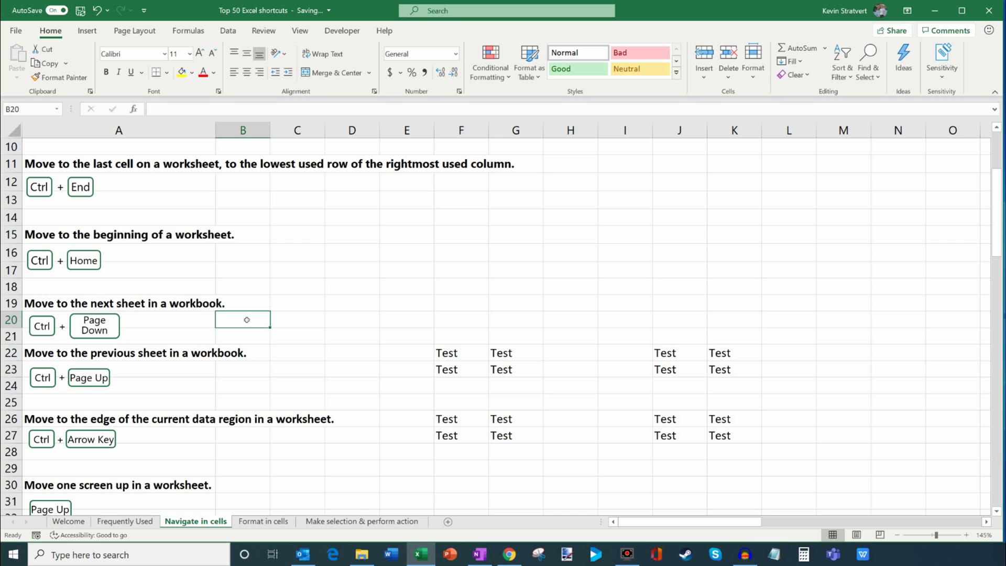
key("ctrl+Page_Down")
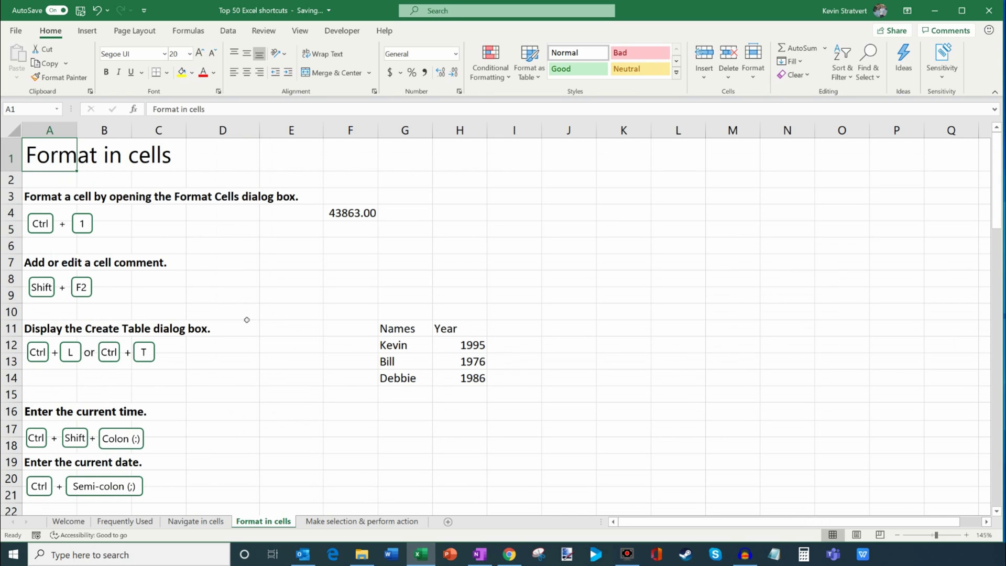
key("ctrl+Page_Down")
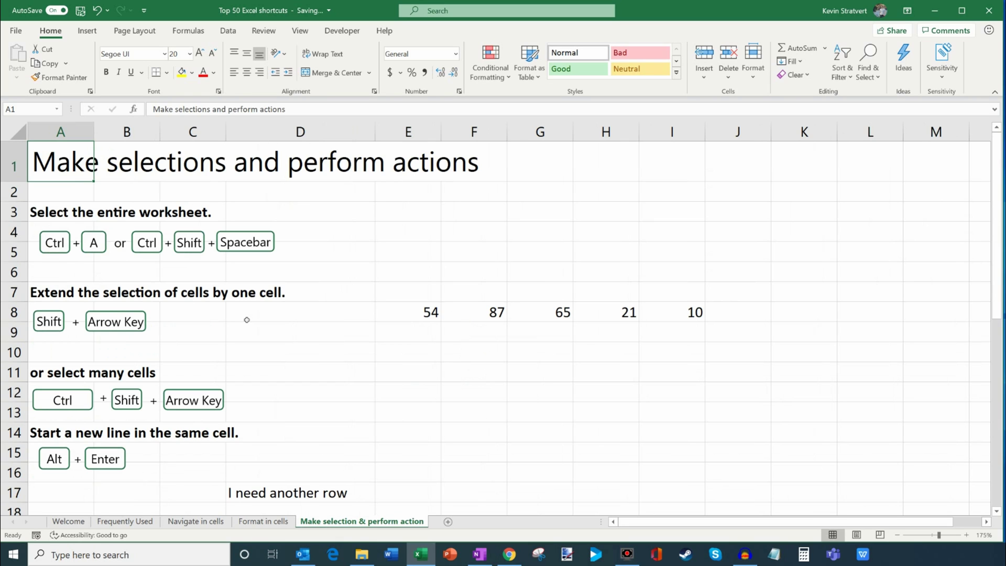
- Move back through the sheets, alternating between previous and next sheet, and finish on Navigate in cells
key("ctrl+Page_Up")
key("ctrl+Page_Up")
key("ctrl+Page_Down")
key("ctrl+Page_Up")
key("ctrl+Page_Up")
key("ctrl+Page_Down")
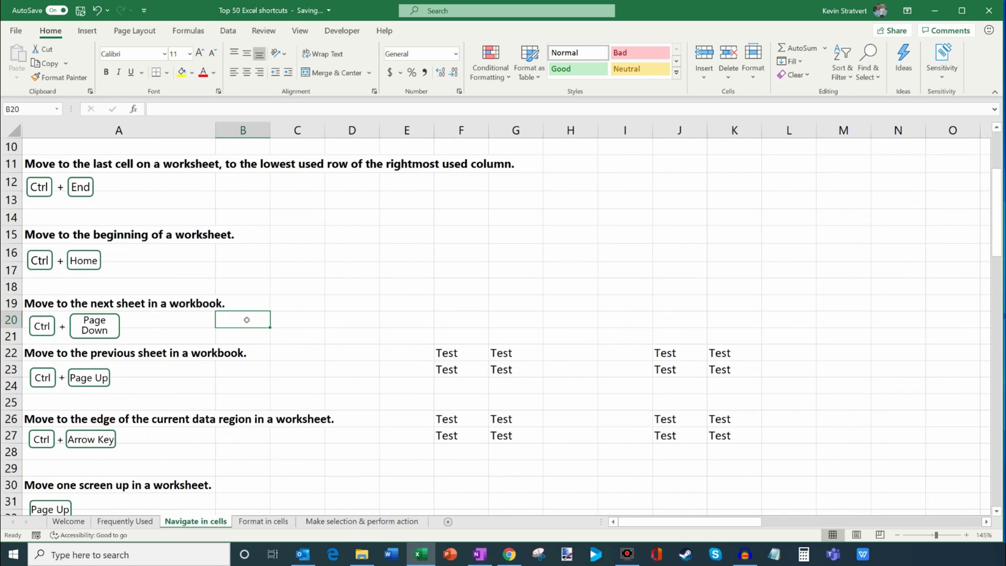
- Advance two sheets from Navigate in cells and return the same two sheets
key("ctrl+Page_Down")
key("ctrl+Page_Down")
key("ctrl+Page_Up")
key("ctrl+Page_Up")
- Select the Test blocks F22:G23 and F26:G27 in turn, and finish with cell F27 selected
scroll(246, 318, "down", 2)
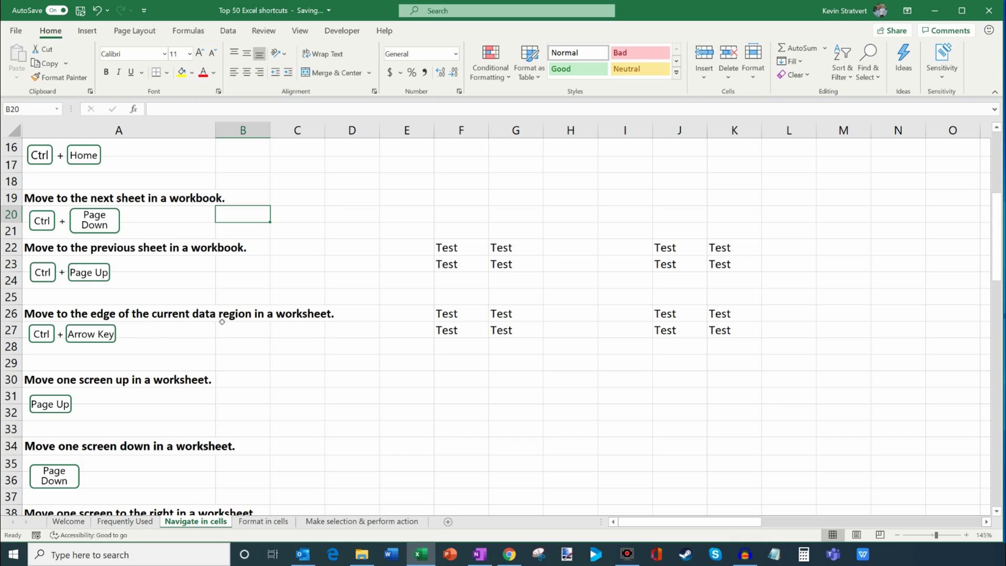
left_click_drag(461, 247, 514, 270)
left_click_drag(484, 307, 529, 344)
left_click(445, 334)
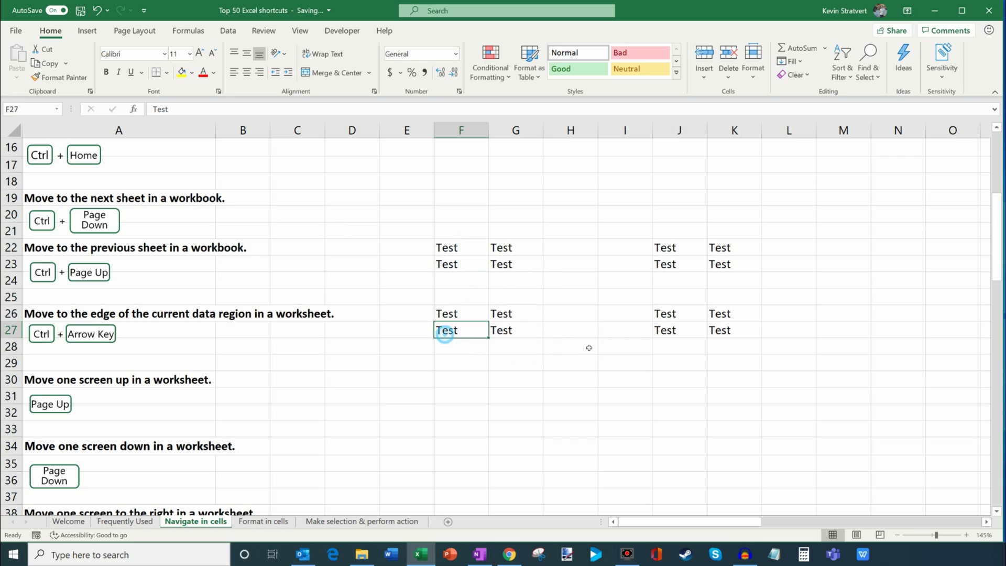
- Jump back and forth between the data region edges along row 27, starting from F27
key("ctrl+Right")
key("ctrl+Left")
key("ctrl+Right")
key("ctrl+Left")
key("ctrl+Right")
- Select the Test cells J27:K27, and jump from G27 across the gap to the region edge at J27
left_click_drag(573, 334, 728, 331)
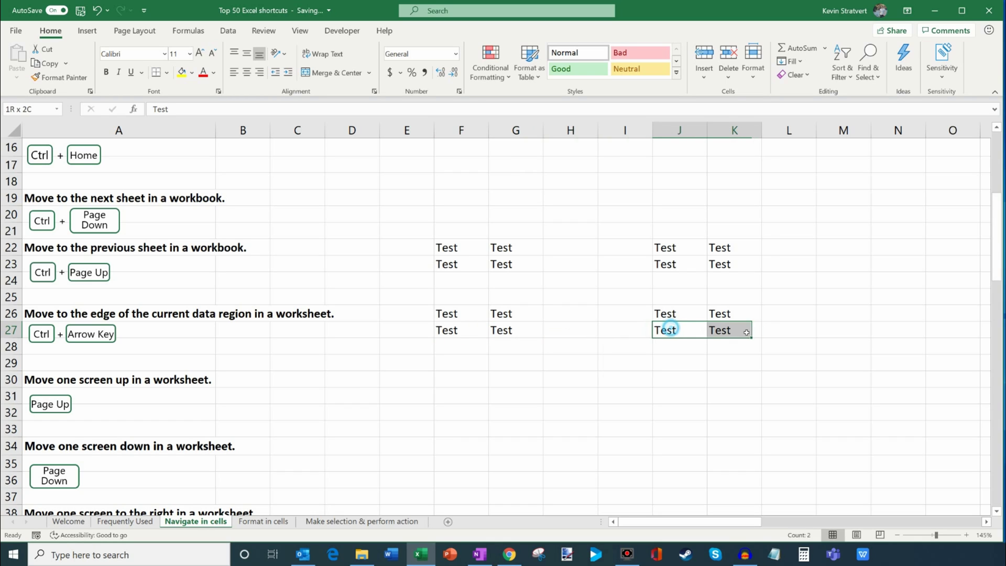
left_click(530, 332)
key("ctrl+Right")
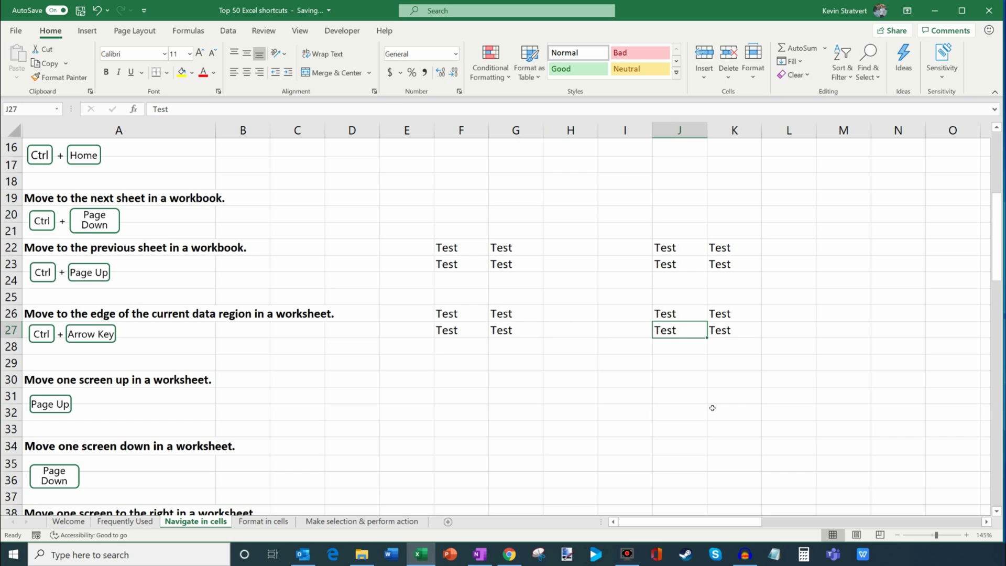
- Jump repeatedly around the facing edges of the four Test blocks from J27, ending at J23
key("ctrl+Up")
key("ctrl+Up")
key("ctrl+Up")
key("ctrl+Left")
key("ctrl+Down")
key("ctrl+Down")
key("ctrl+Right")
key("ctrl+Up")
key("ctrl+Left")
key("ctrl+Down")
key("ctrl+Right")
key("ctrl+Up")
key("ctrl+Left")
key("ctrl+Down")
key("ctrl+Right")
key("ctrl+Up")
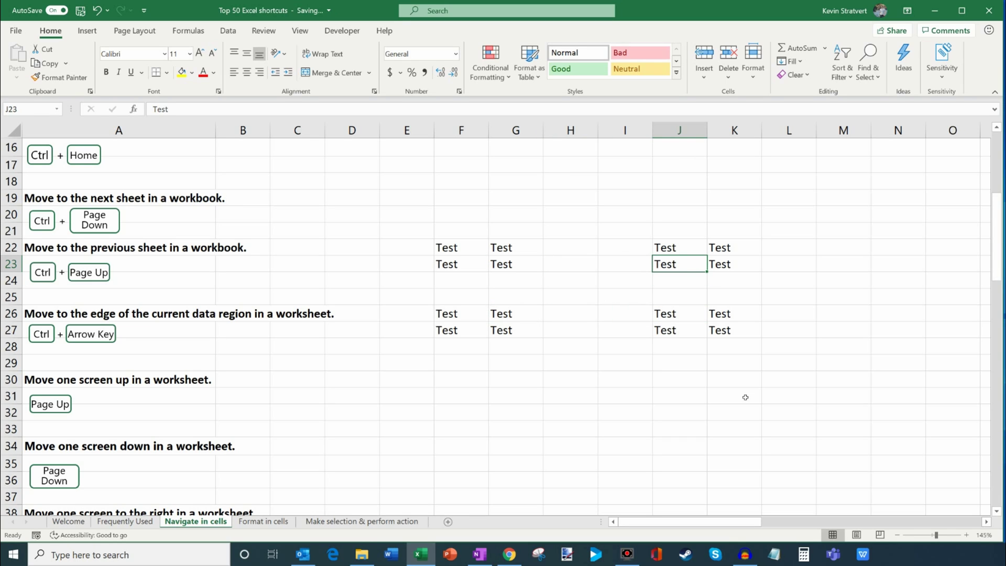
- Browse the rows around the Test blocks, and move the active cell up to J21 and down to J24
scroll(231, 288, "down", 3)
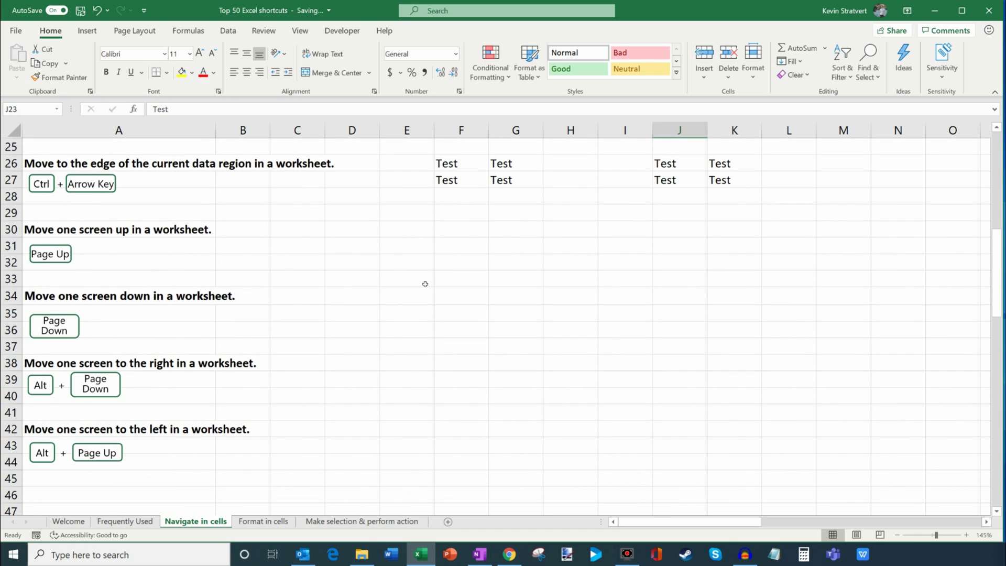
scroll(597, 300, "up", 2)
scroll(597, 299, "up", 3)
scroll(595, 298, "down", 5)
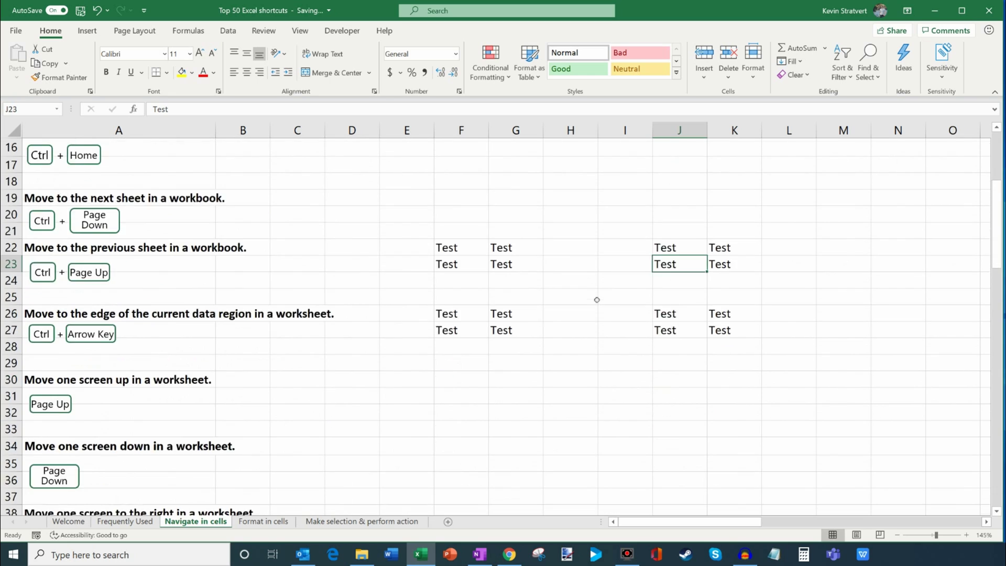
scroll(580, 343, "up", 3)
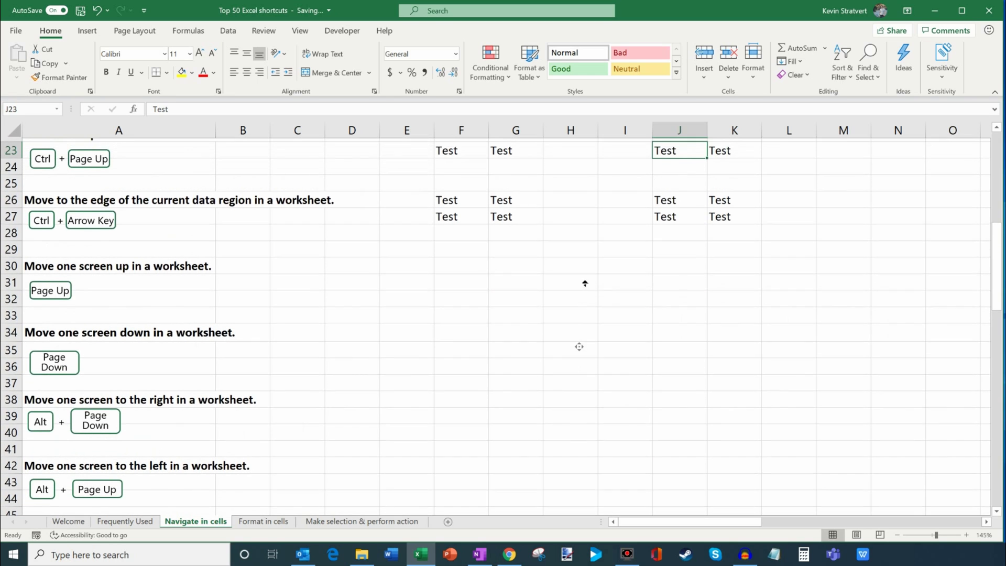
scroll(576, 351, "down", 2)
key("Up")
key("Up")
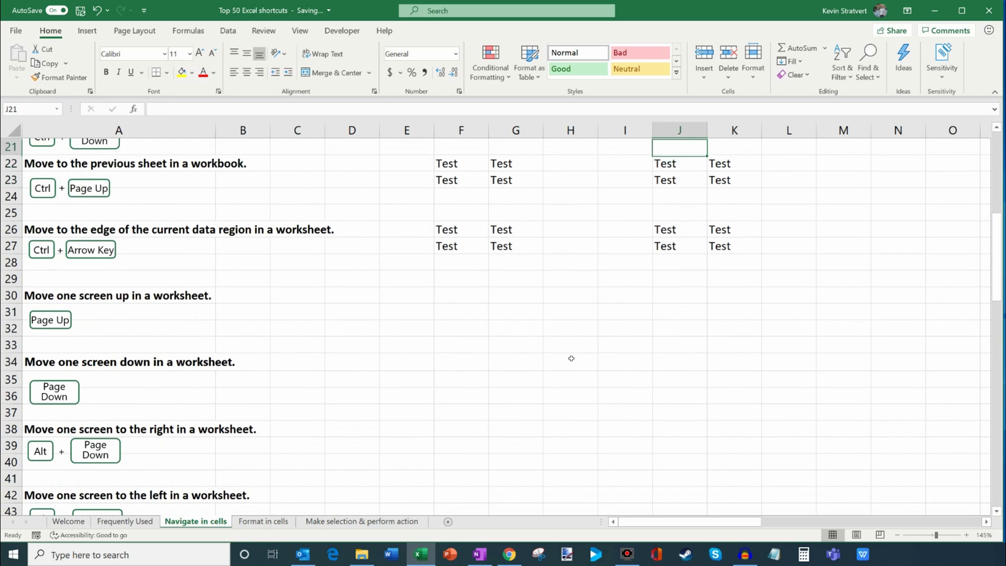
key("Down")
key("Down")
key("Down")
- Move up one screen at a time from J24 to cell J5 near the start of the worksheet
scroll(535, 389, "down", 2)
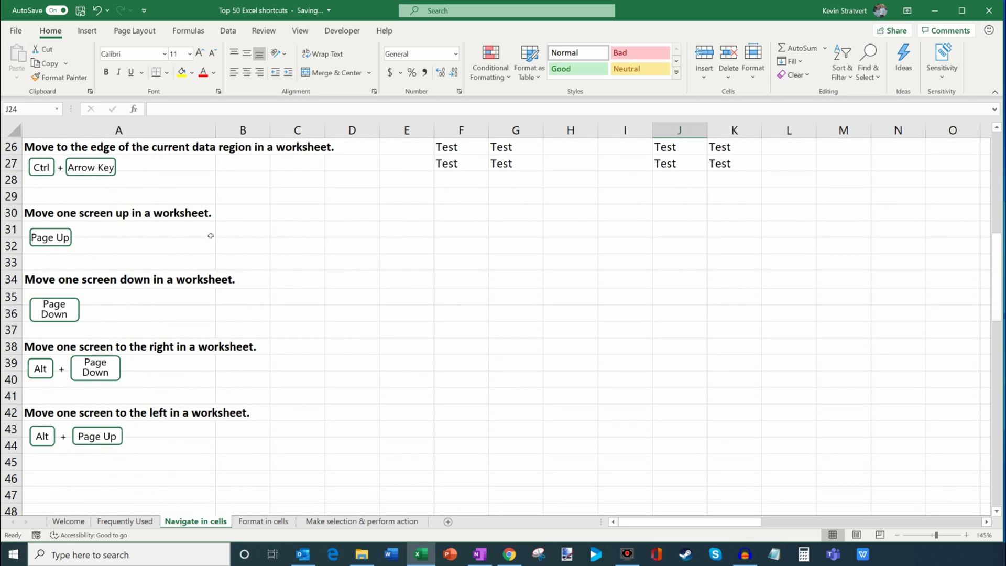
key("Page_Up")
key("Page_Up")
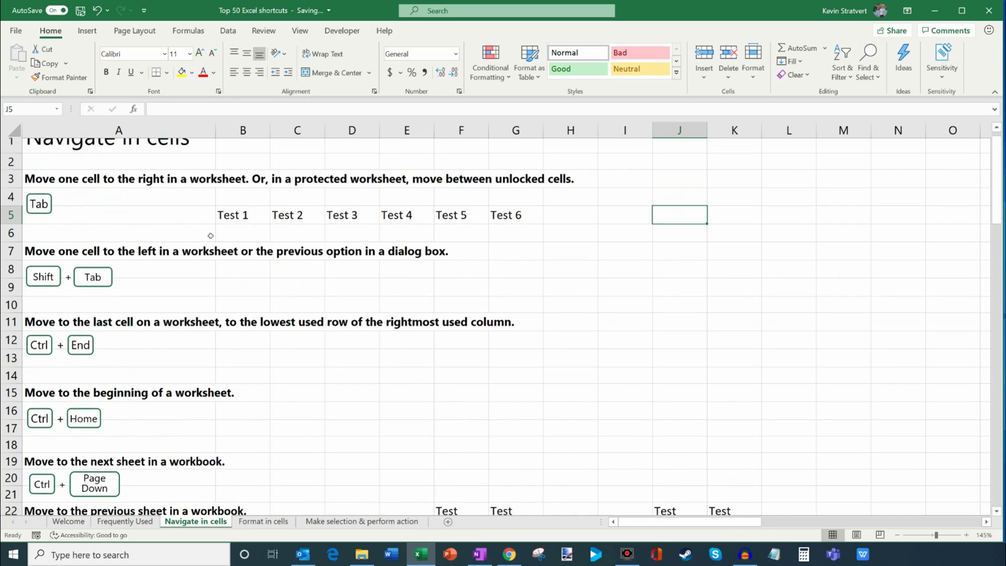
- Move down and up the worksheet one screen at a time in column J, ending at J25
key("Page_Down")
key("Page_Down")
key("Page_Up")
key("Page_Down")
key("Page_Up")
key("Page_Down")
key("Page_Up")
scroll(211, 236, "up", 1)
scroll(129, 255, "down", 2)
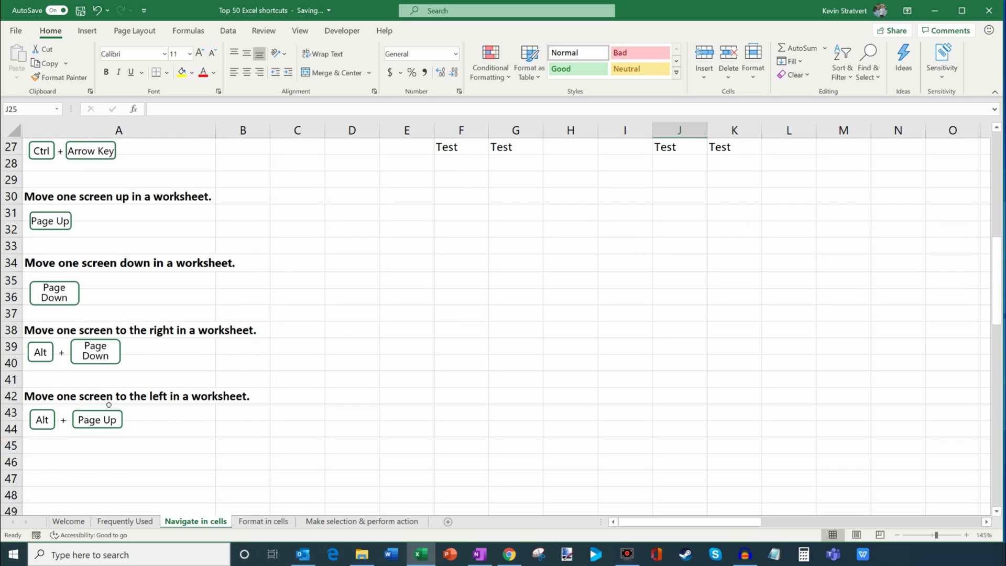
- Move one screen at a time to the right from J25 to AP25, and return left to J25
key("alt+Page_Down")
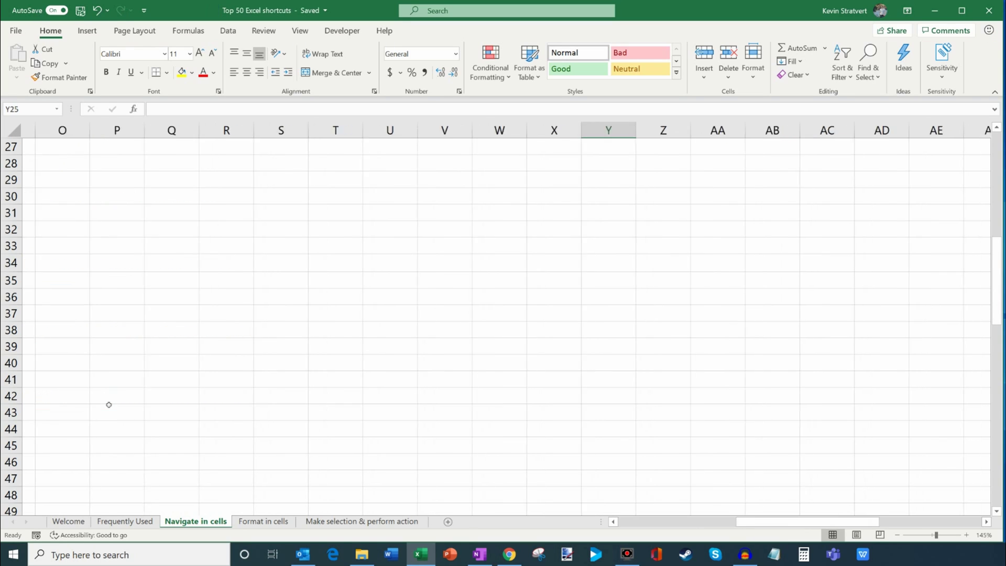
key("alt+Page_Down")
key("alt+Page_Down")
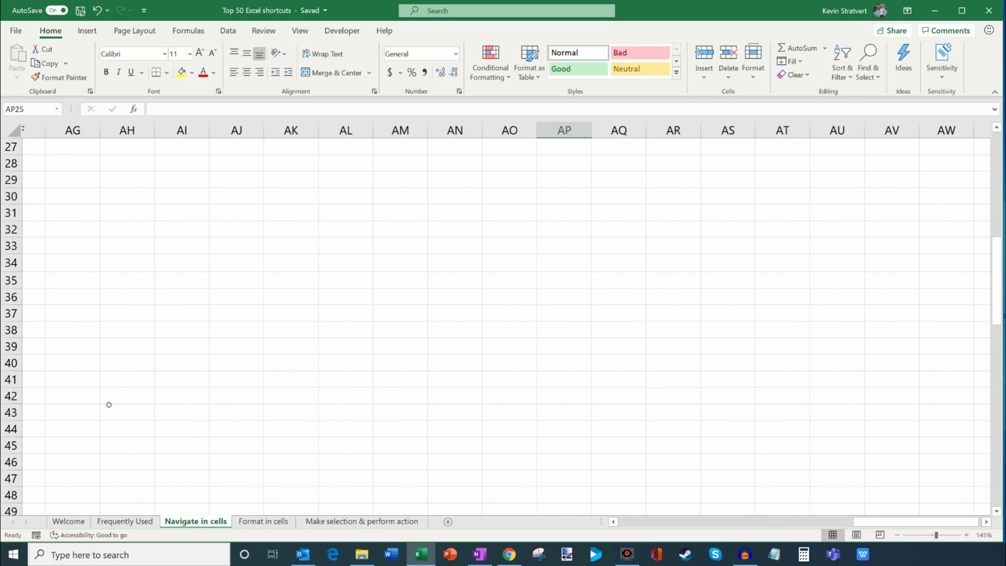
key("alt+Page_Up")
key("alt+Page_Up")
key("alt+Page_Up")
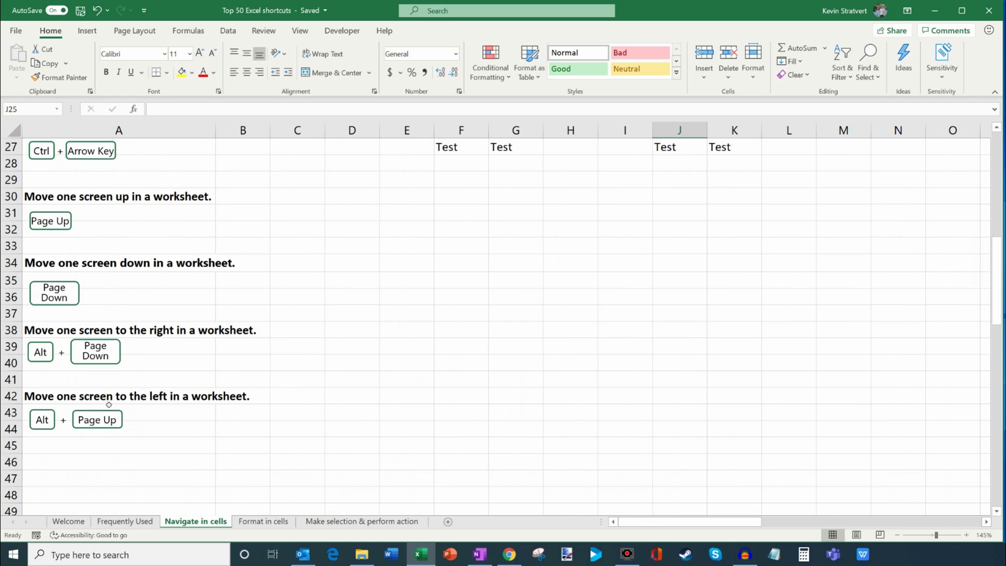
- Repeat the one-screen moves to the right and back to the left from J25
key("alt+Page_Down")
key("alt+Page_Down")
key("alt+Page_Up")
key("alt+Page_Up")
- Move through column J in full-screen jumps down and up, ending at J26
key("ctrl+Down")
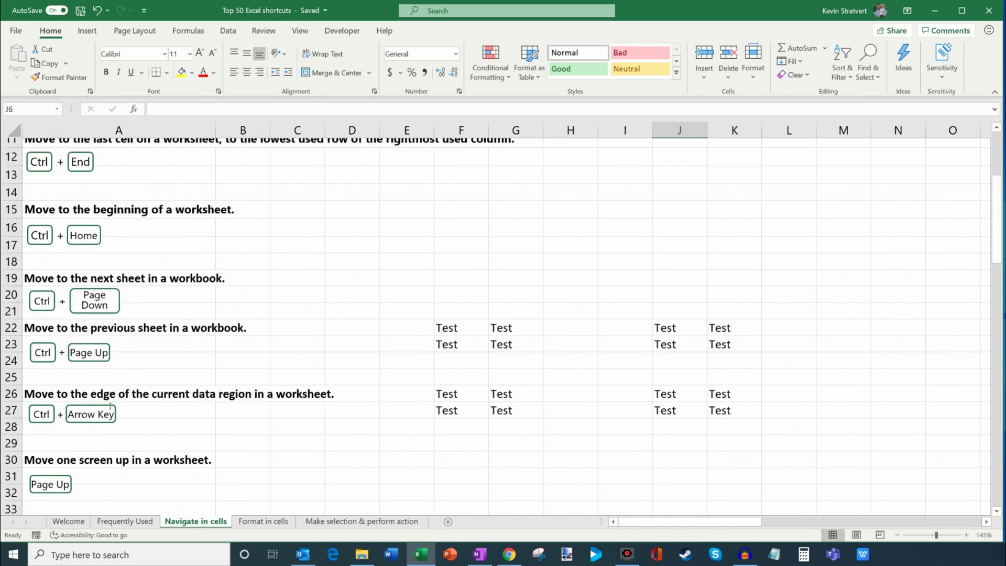
key("Page_Down")
key("Page_Down")
key("Page_Up")
key("Page_Up")
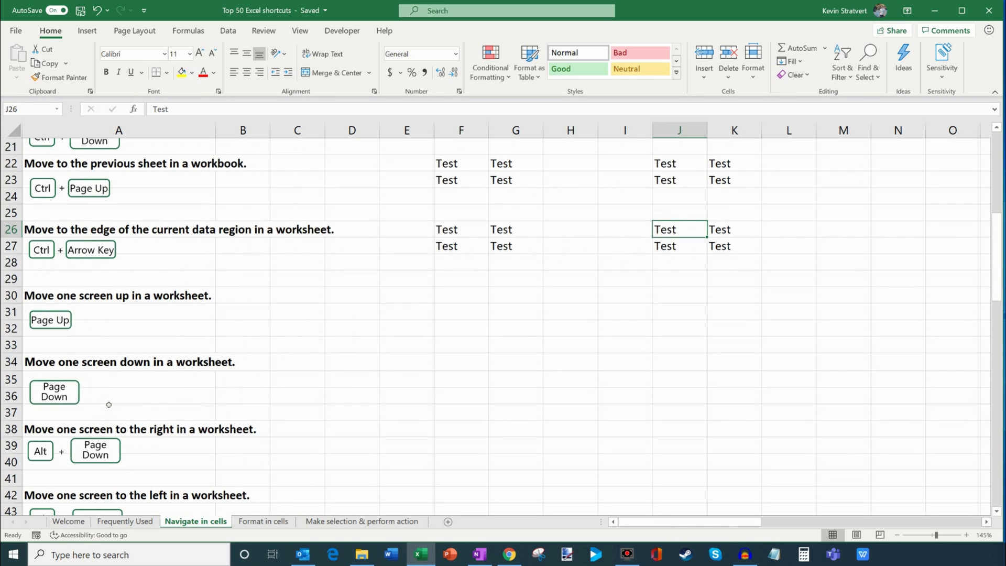
- On the Format in cells sheet, apply the Date number format to cell F4 through the Format Cells dialog
scroll(98, 358, "down", 2)
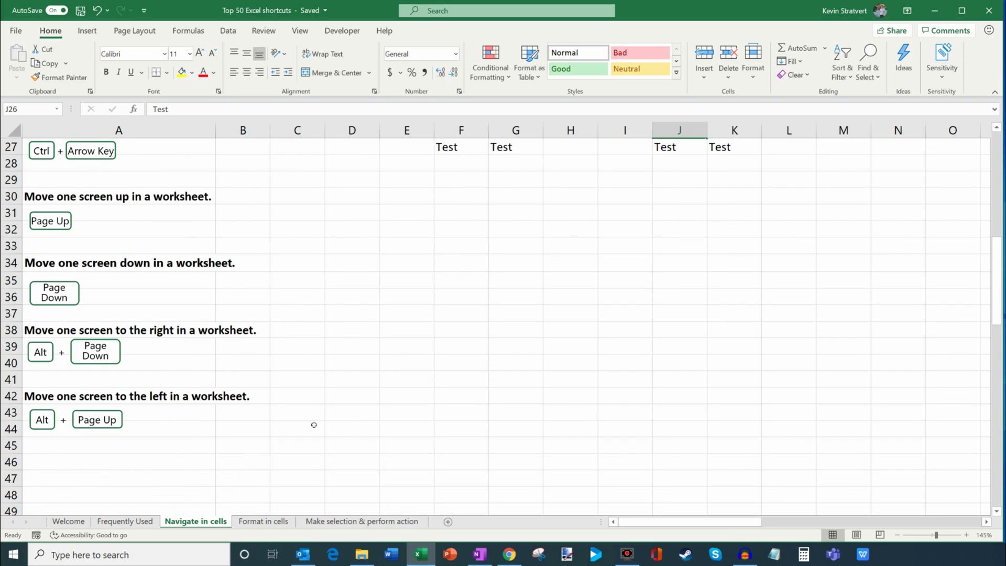
left_click(268, 524)
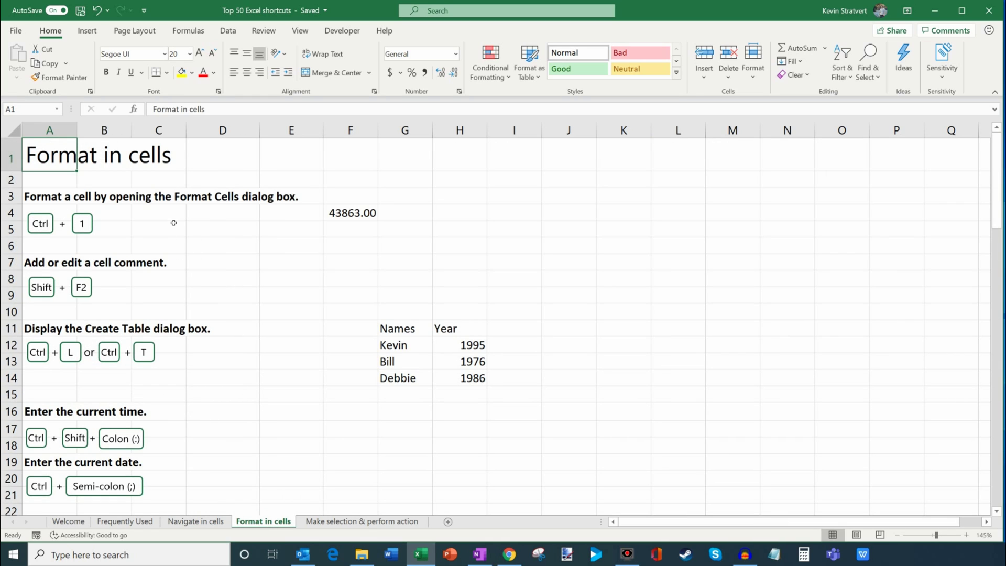
left_click(359, 214)
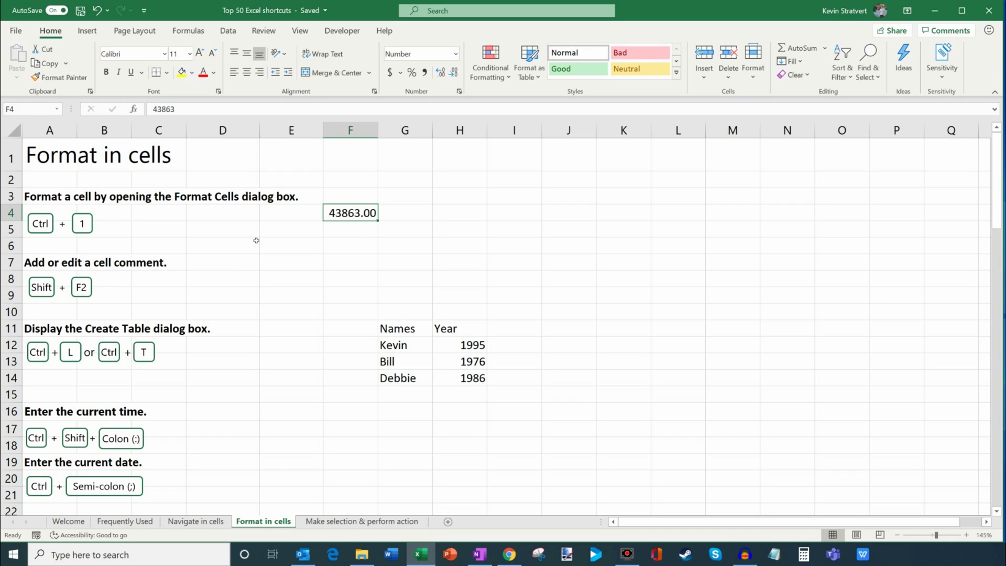
key("ctrl+1")
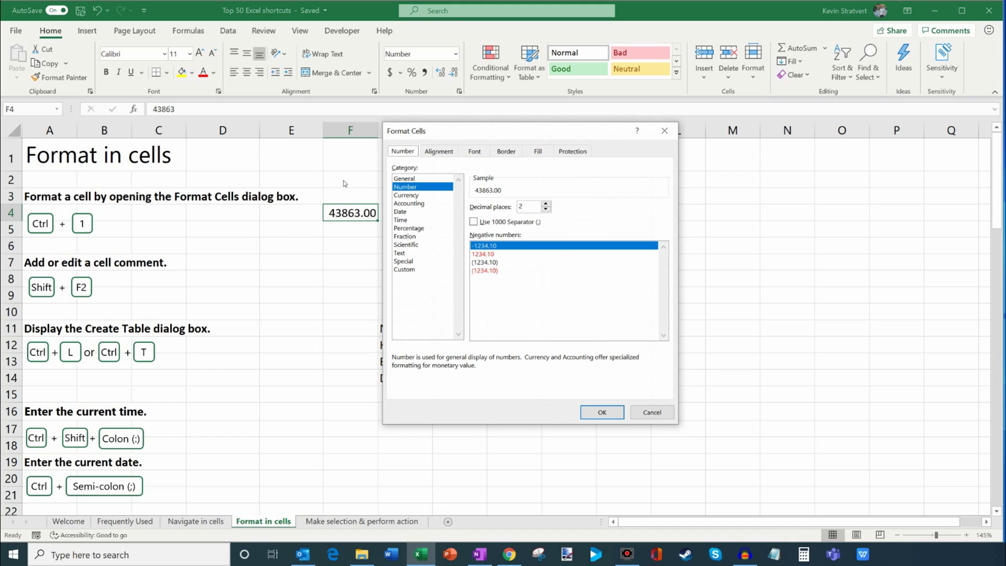
left_click(436, 211)
left_click(600, 414)
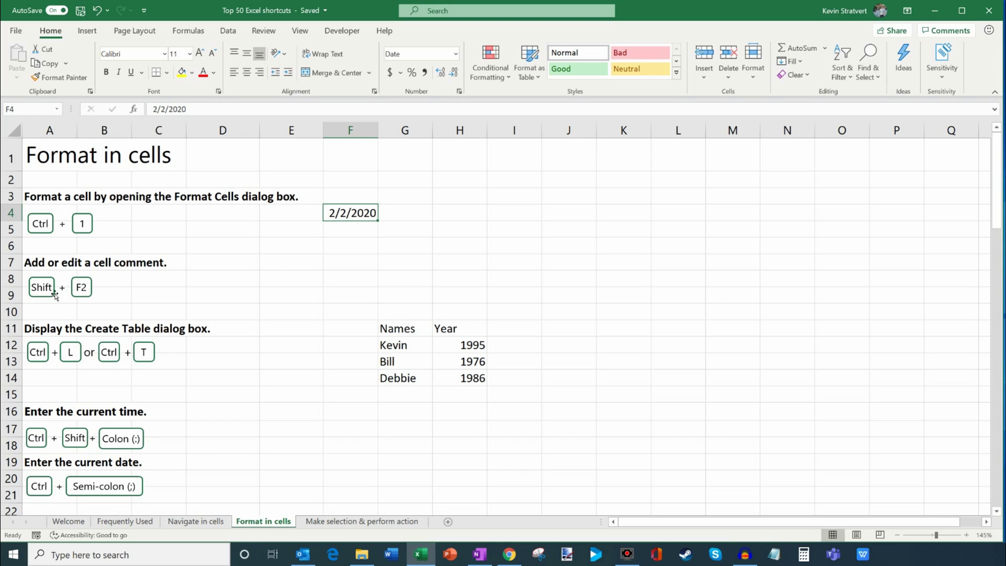
- Add a note to cell F8 reading "Hey, this is a cool comment!"
left_click(346, 281)
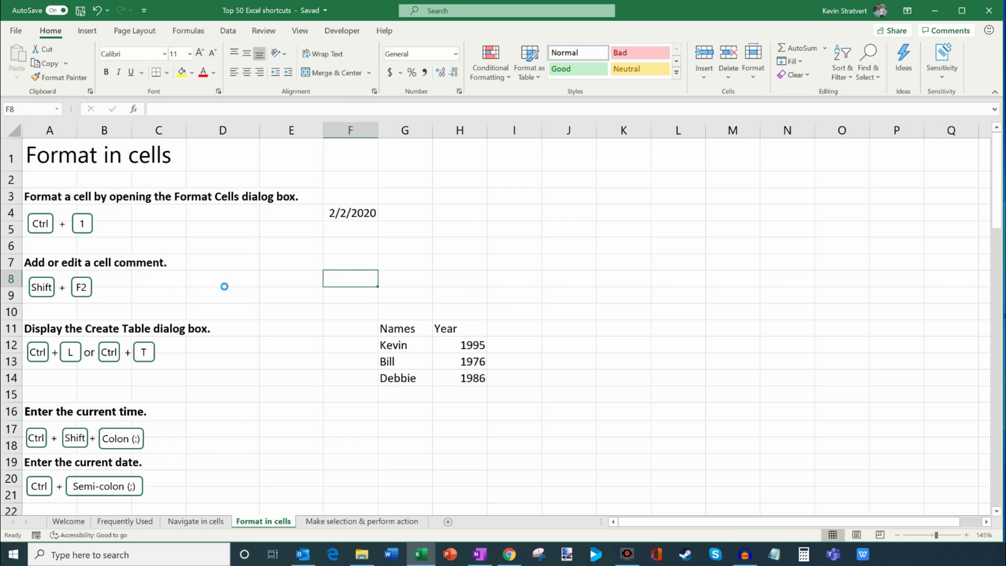
key("shift+F2")
type("Hey, this is ")
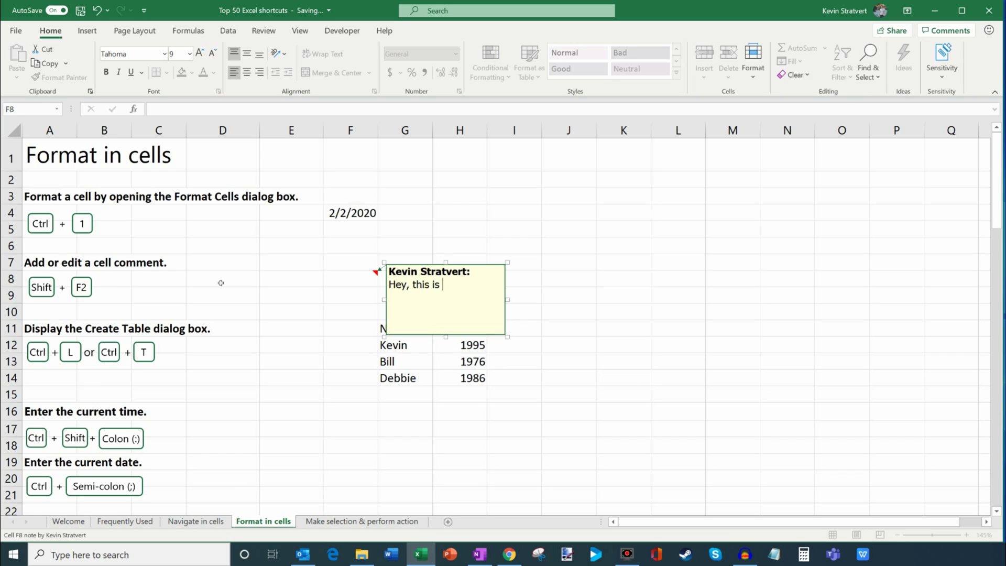
type("a cool comment!")
left_click(342, 308)
left_click(355, 275)
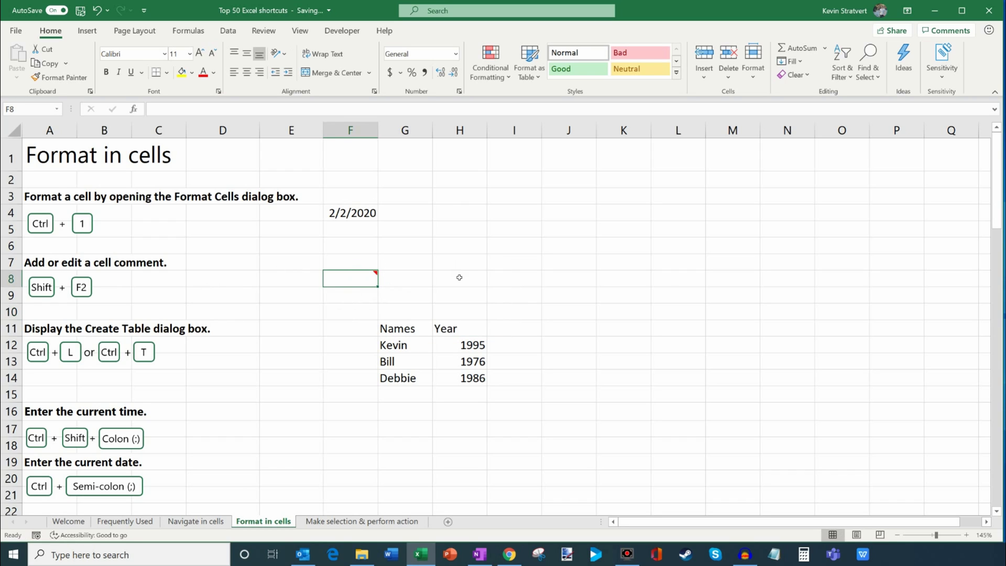
- Select cell F11, and display the note attached to cell F8
left_click(360, 325)
scroll(338, 317, "down", 1)
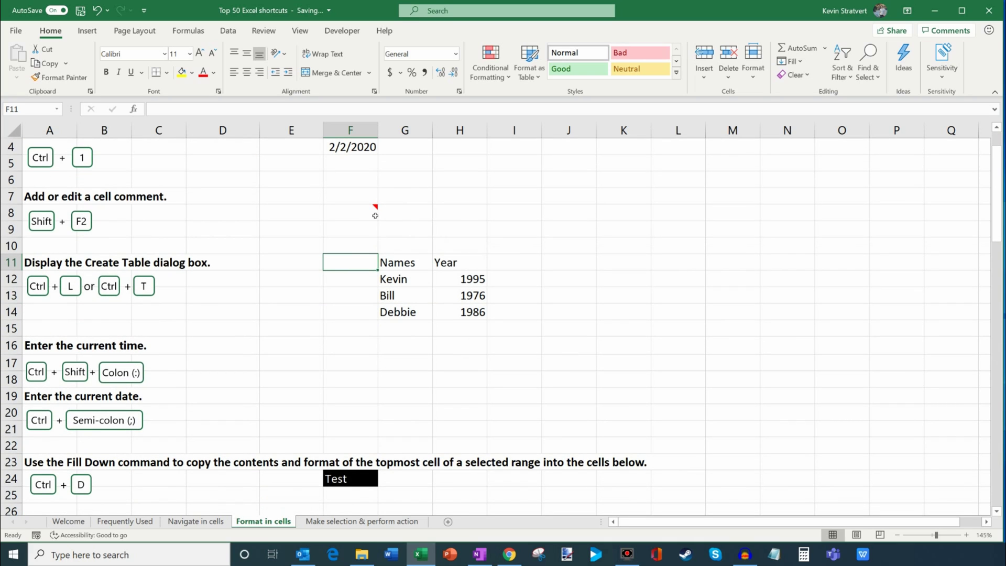
mouse_move(376, 215)
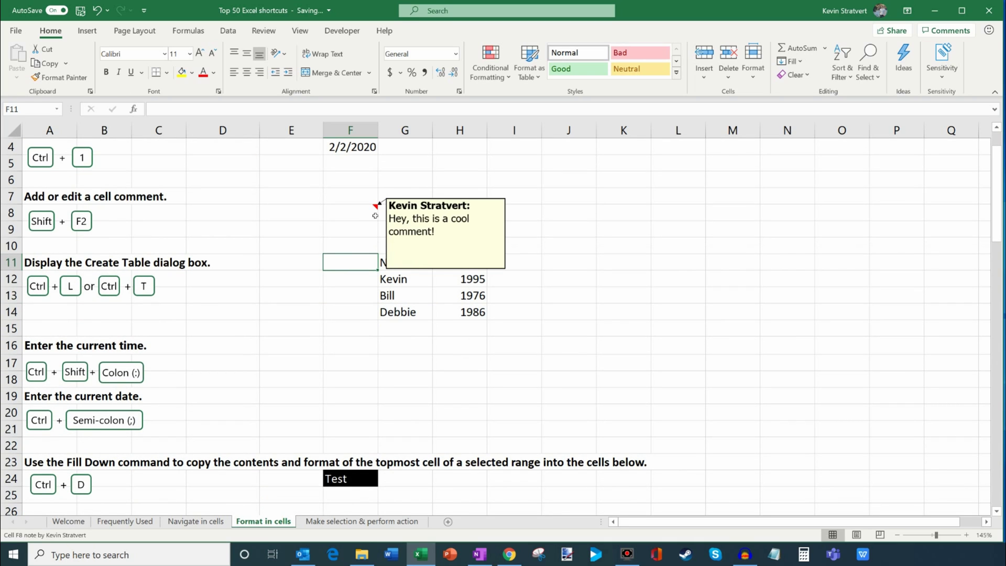
- Convert the Names and Year data in G11:H14 into a table with headers, and select cell H13
left_click(352, 285)
left_click(406, 261)
key("ctrl+a")
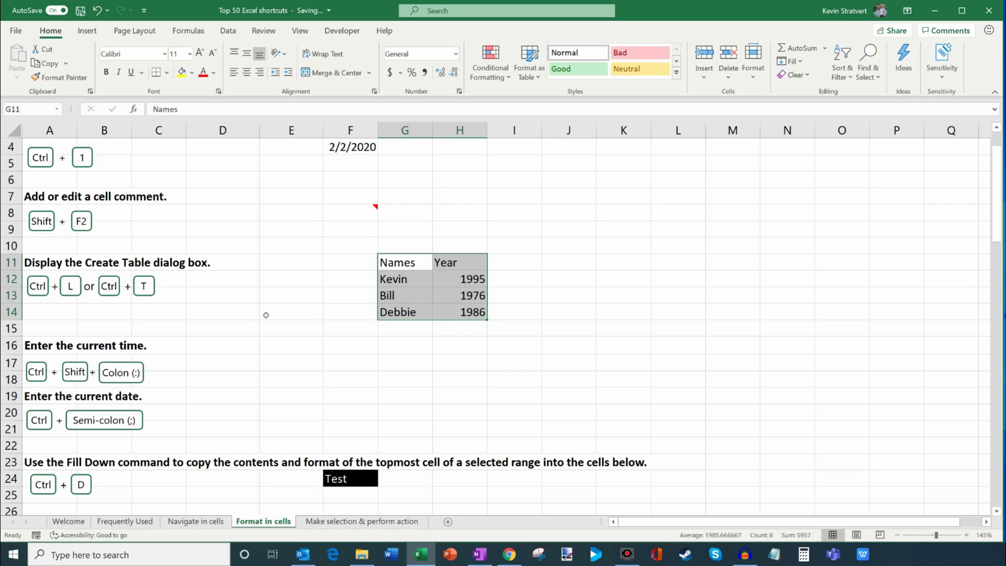
key("ctrl+l")
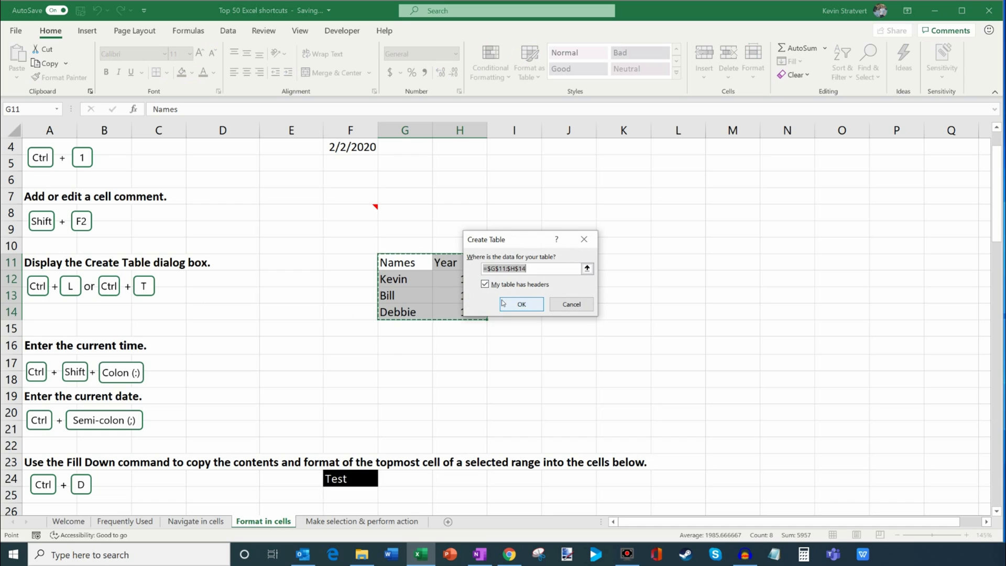
left_click(516, 304)
left_click(461, 296)
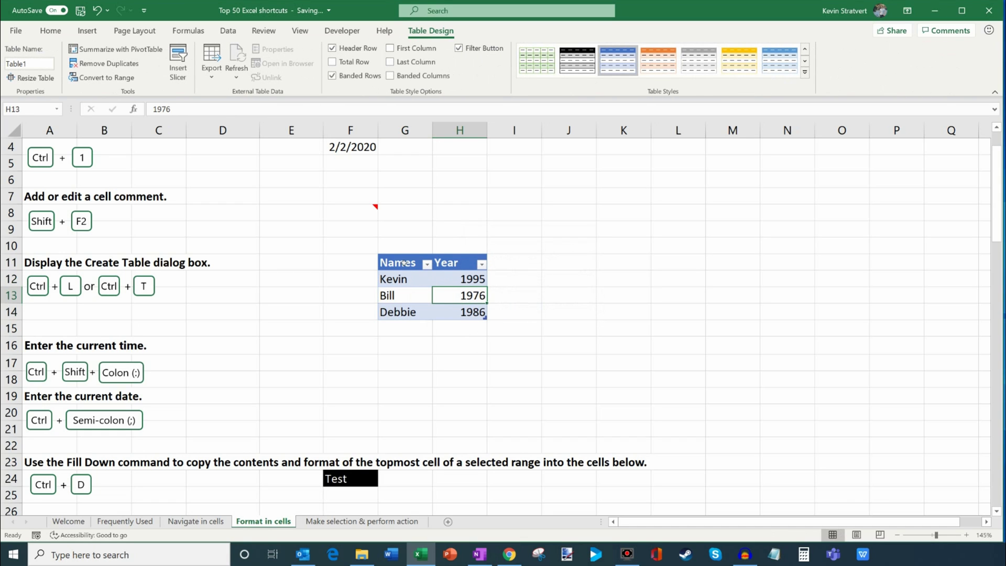
- Insert the current time in cell E18 below the "Enter the current time" heading, and move to cell E20
scroll(403, 263, "down", 4)
scroll(388, 265, "up", 2)
left_click(306, 278)
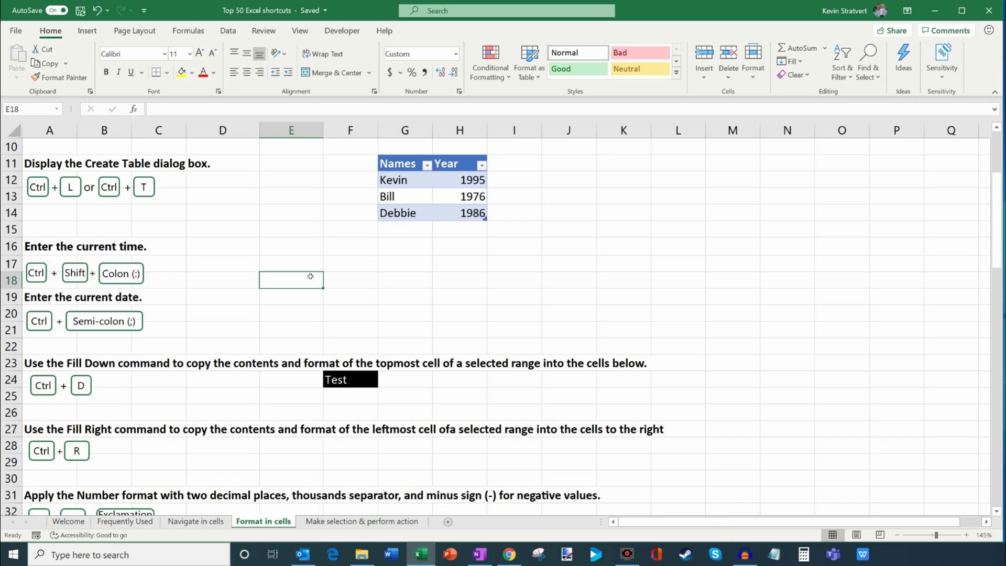
key("ctrl+shift+colon")
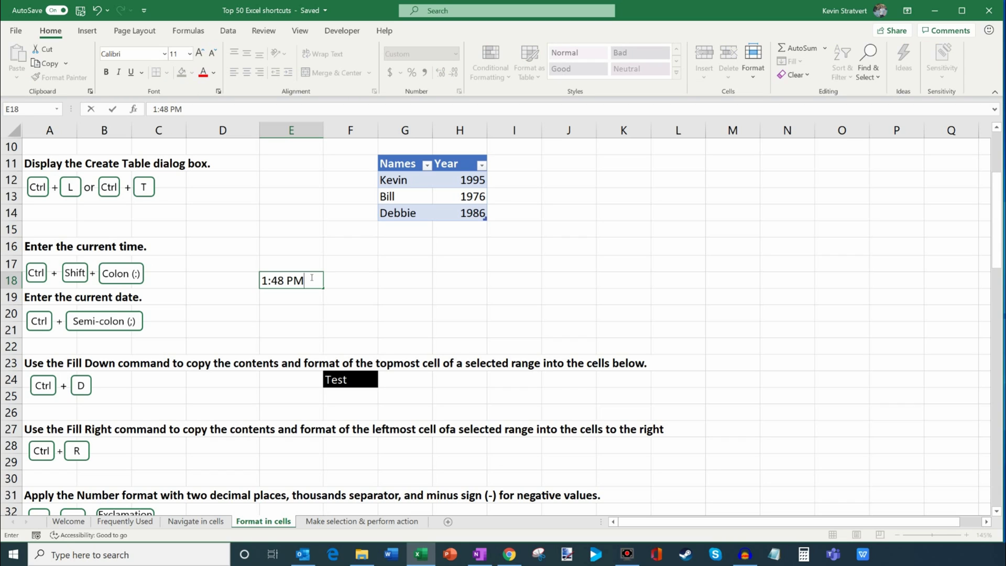
key("Return")
key("Return")
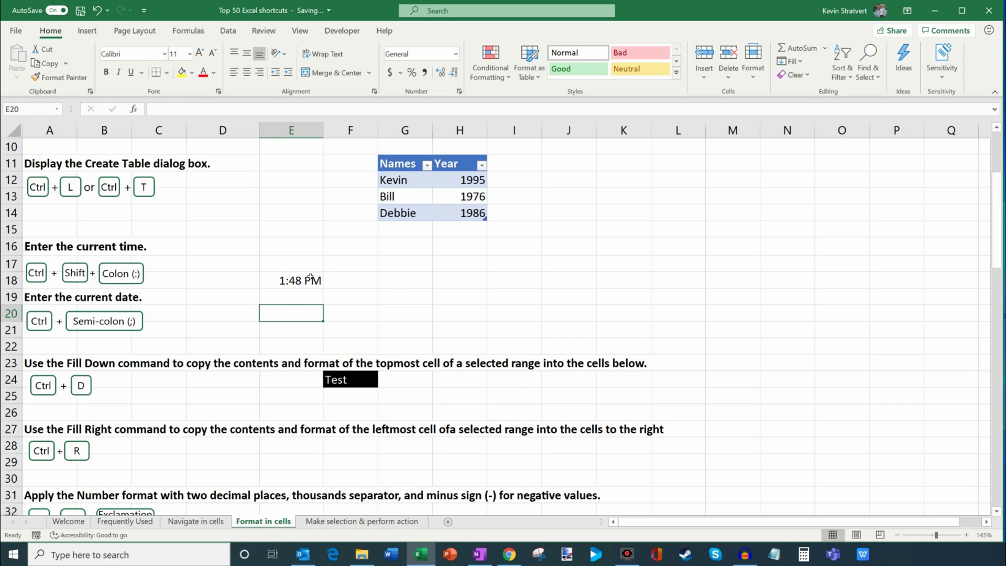
- Insert the current date in cell E20, and reselect that cell
key("ctrl+semicolon")
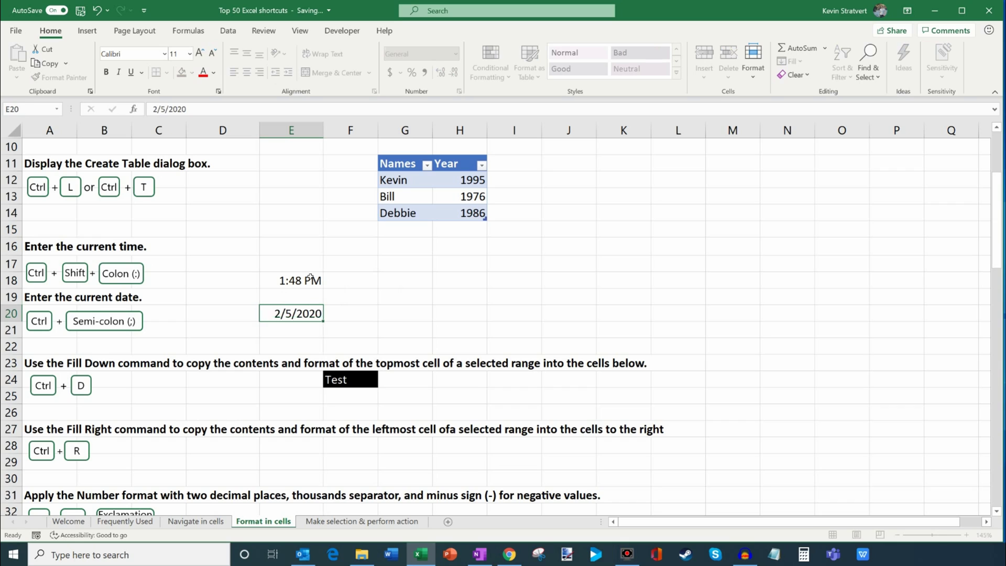
key("Return")
key("Up")
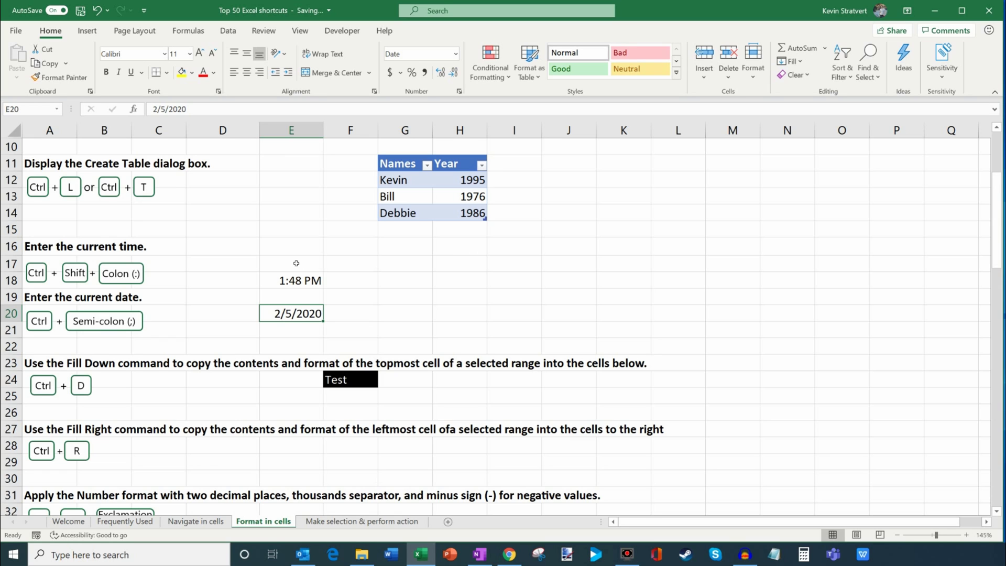
- Fill the contents and format of cell F24 down through F26
scroll(296, 263, "down", 3)
left_click(306, 236)
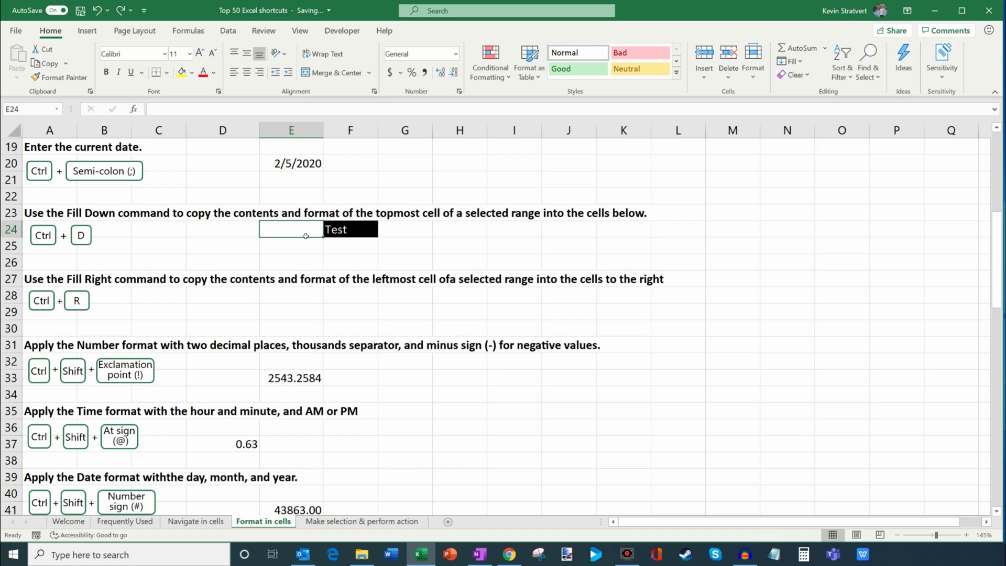
left_click(362, 232)
left_click_drag(366, 234, 366, 270)
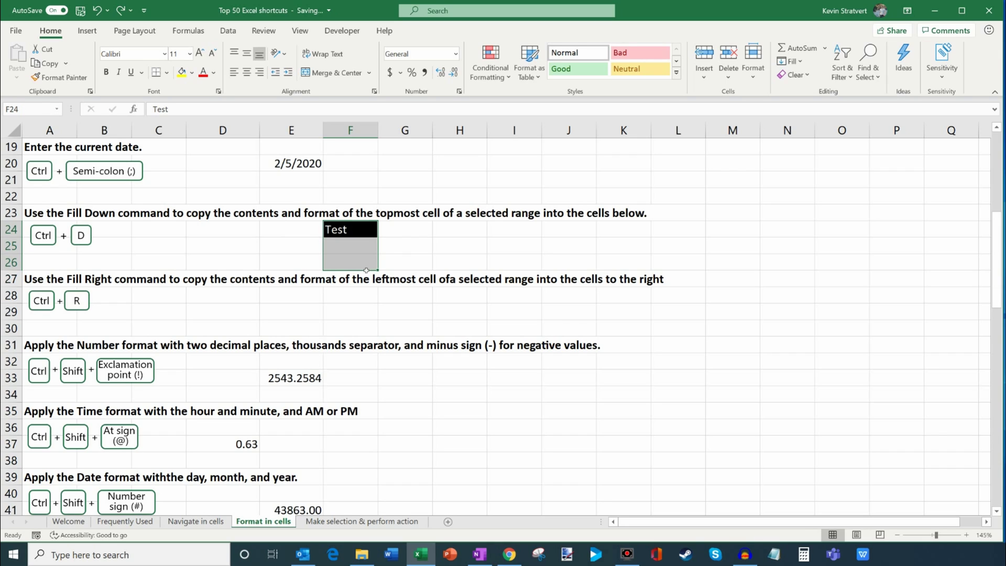
key("ctrl+d")
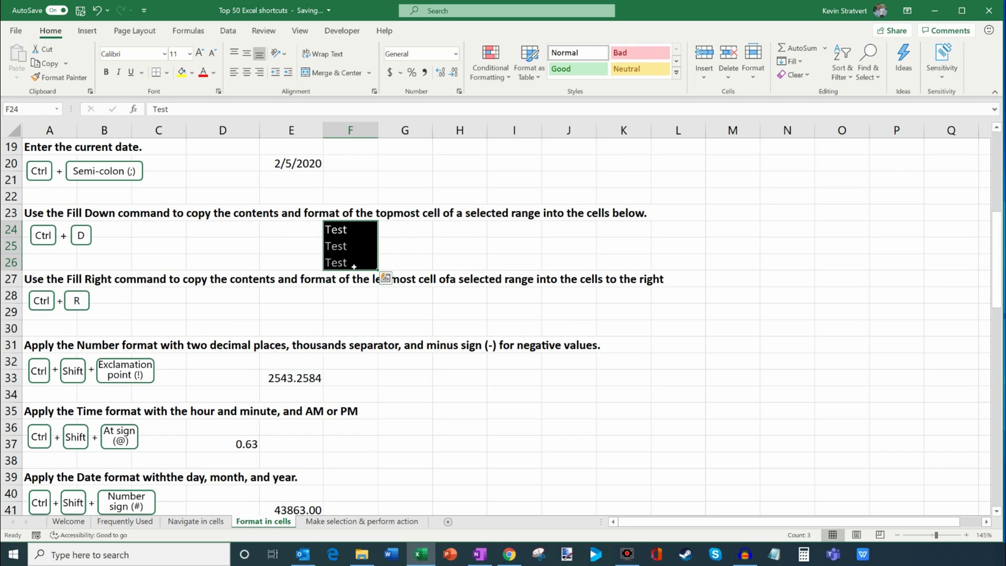
- Fill the contents and format of cell F24 right through I24, and select cell I25
left_click(360, 230)
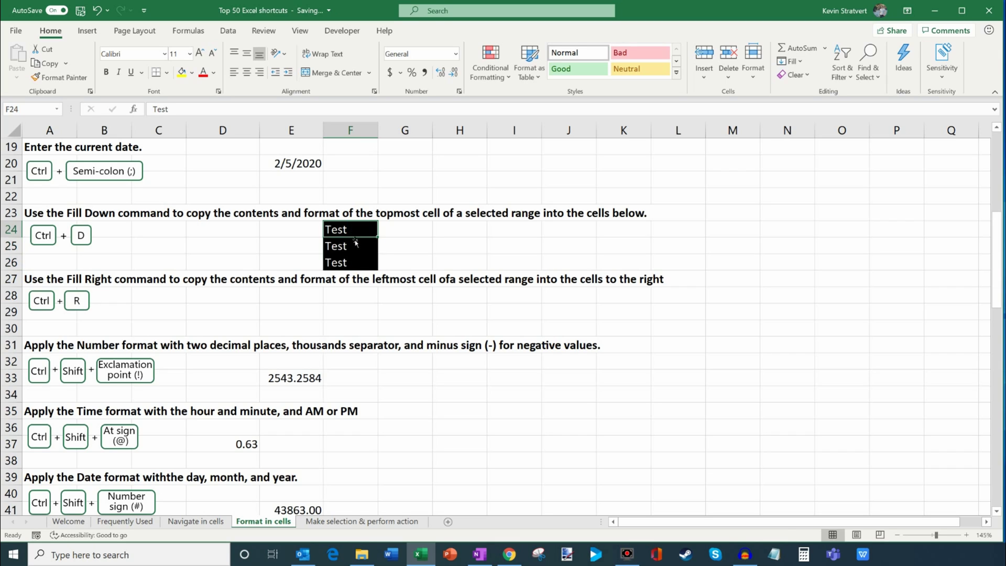
left_click_drag(354, 231, 504, 234)
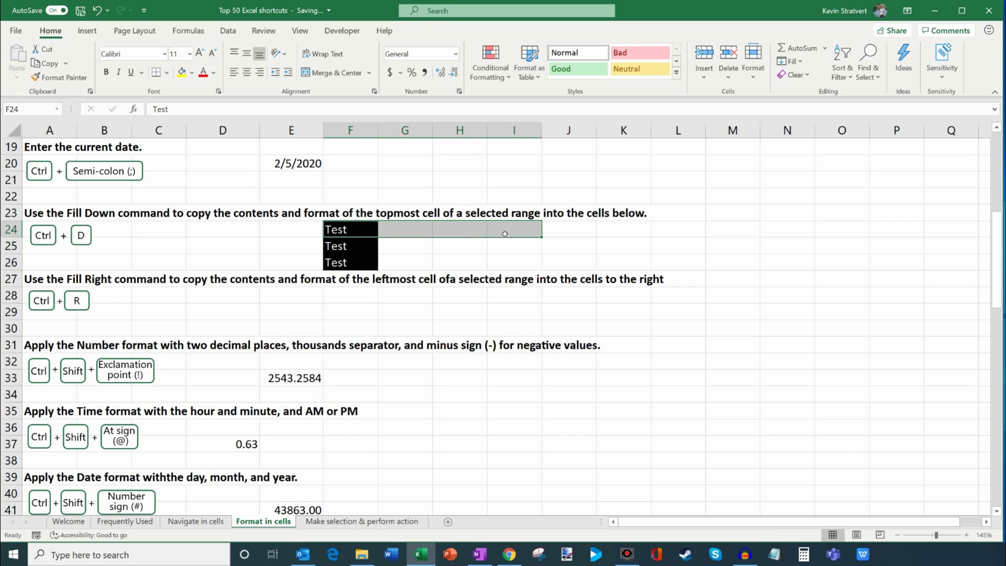
key("ctrl+r")
left_click(497, 247)
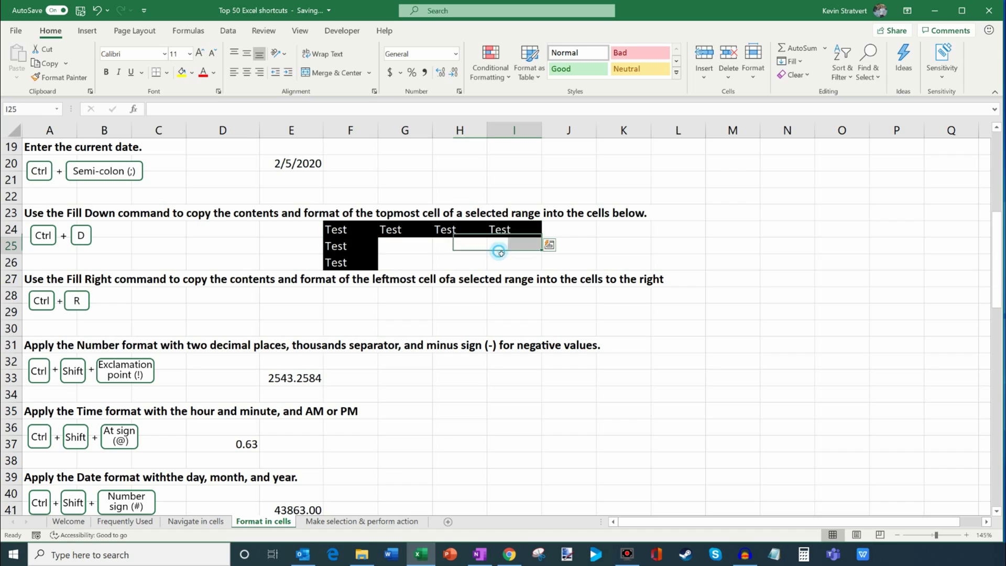
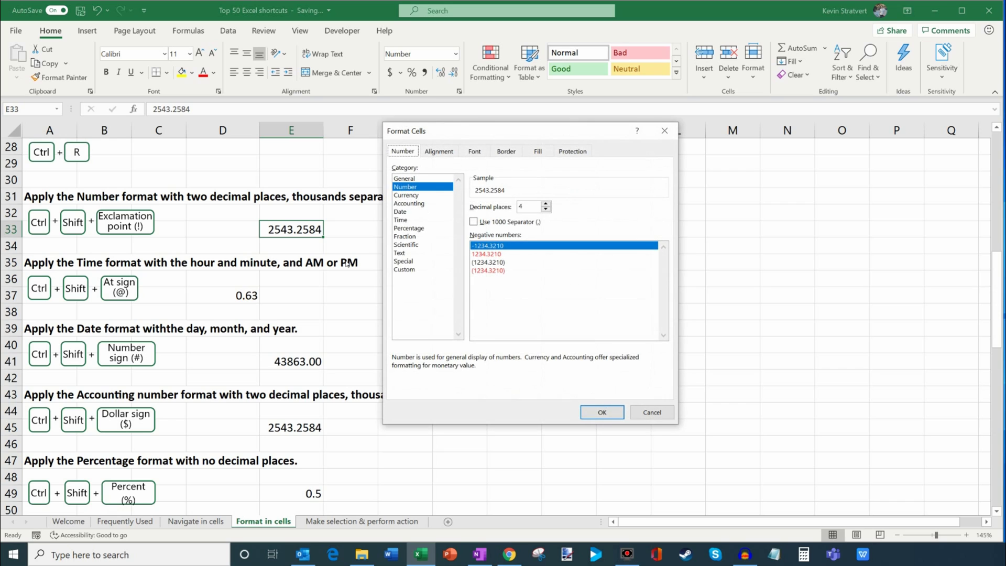
- Dismiss the Format Cells dialog, and apply the Number format with two decimal places and thousands separator to cell E33
left_click(652, 412)
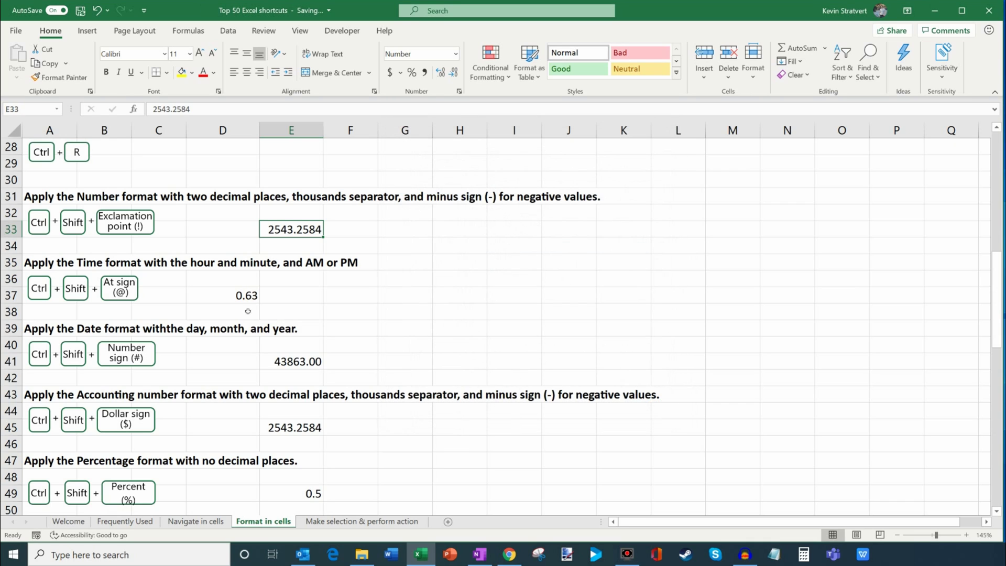
key("Down")
key("Up")
key("ctrl+shift+1")
- Apply the Time format with hour, minute and AM/PM to cell D37, and the day-month-year Date format to cell E41
left_click(244, 299)
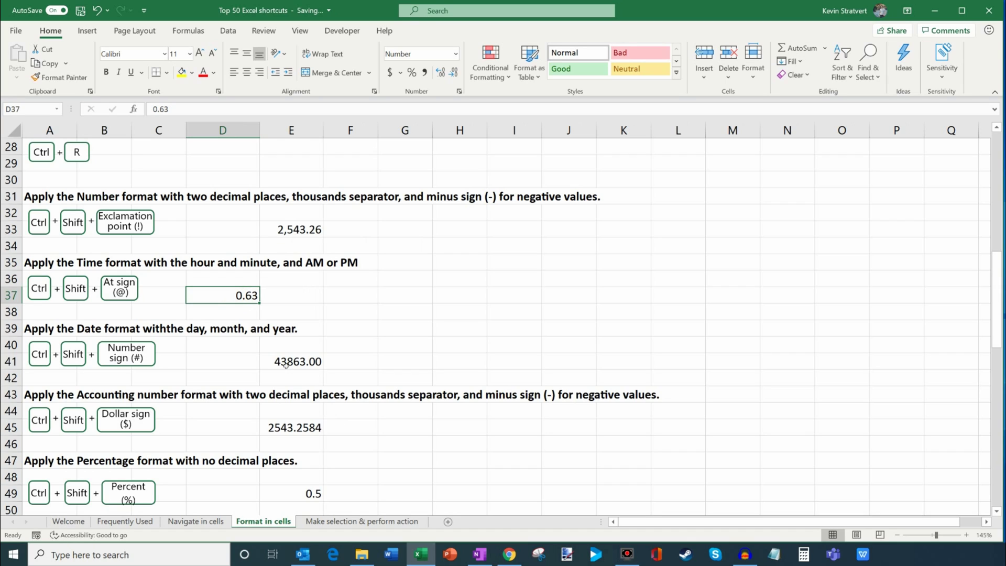
key("ctrl+shift+2")
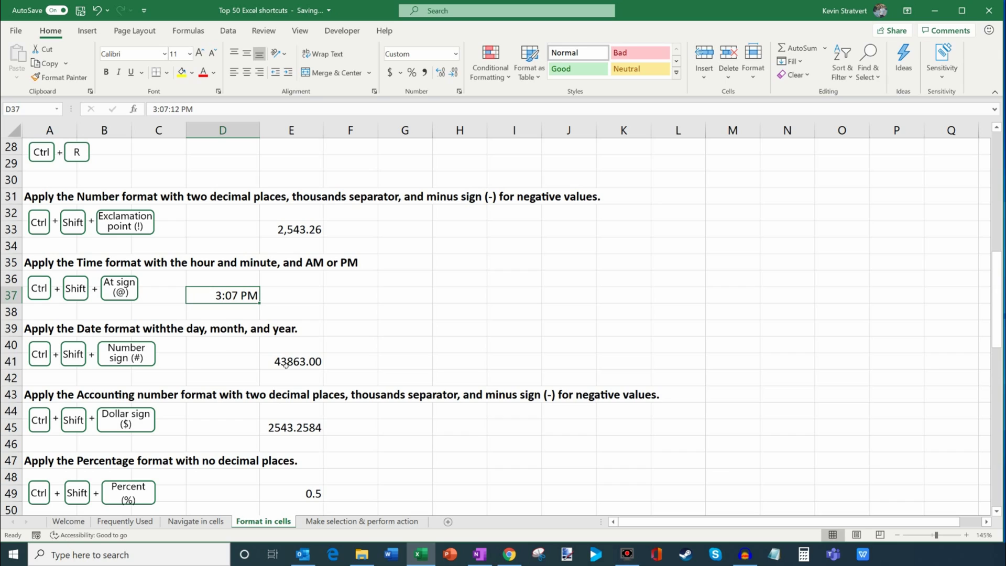
left_click(287, 364)
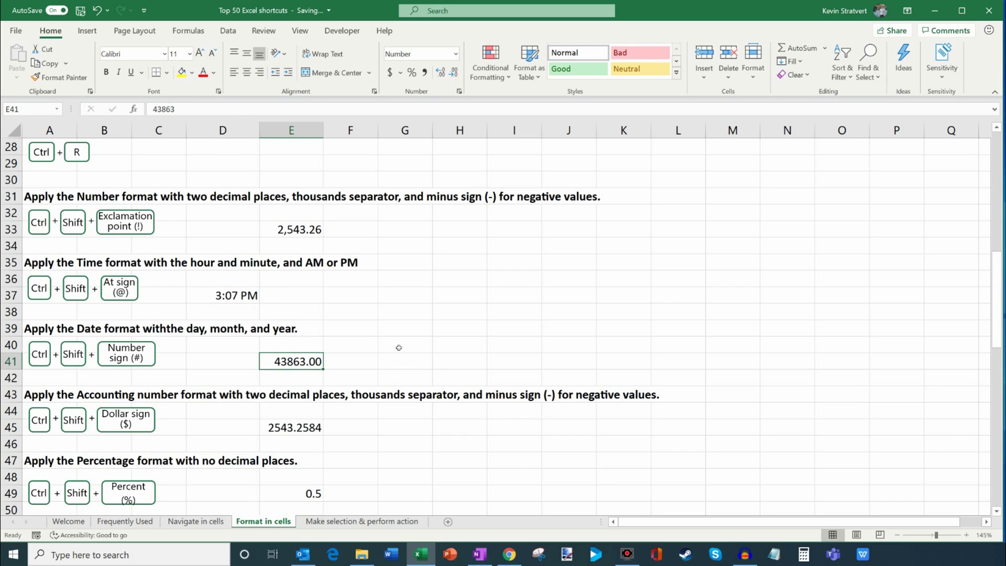
key("ctrl+shift+3")
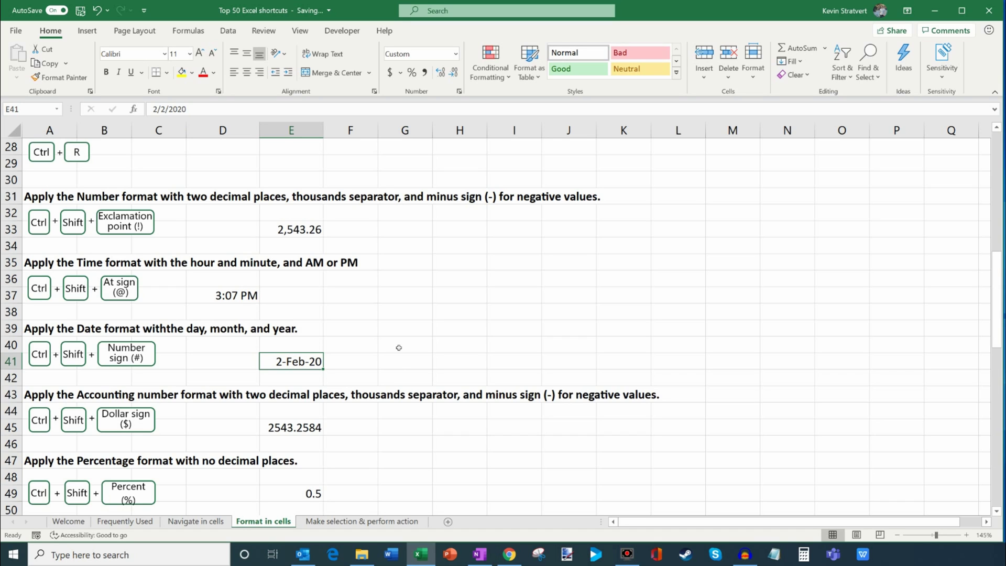
- Apply the Currency format with two decimal places to cell E45
scroll(399, 343, "down", 2)
left_click(296, 329)
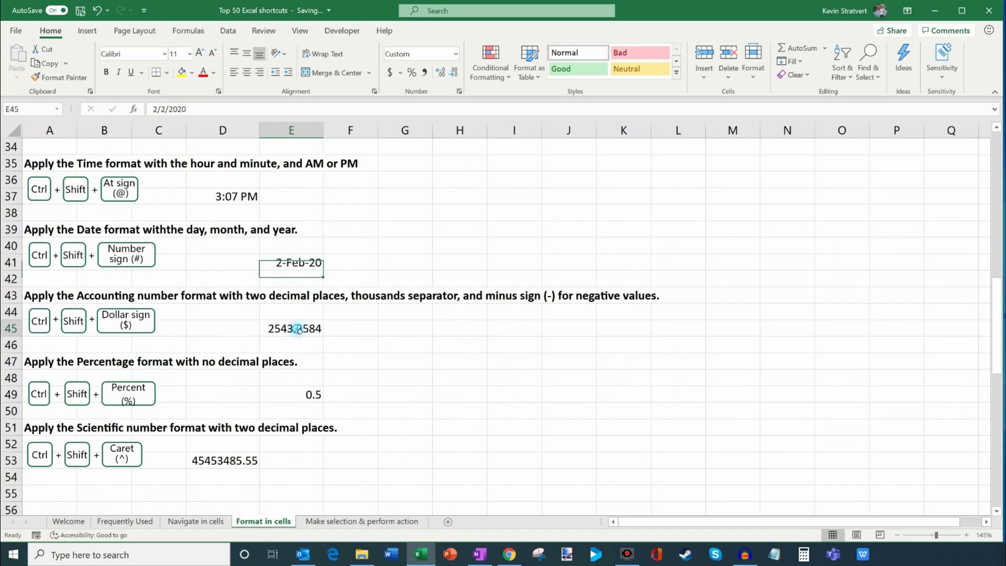
key("ctrl+shift+4")
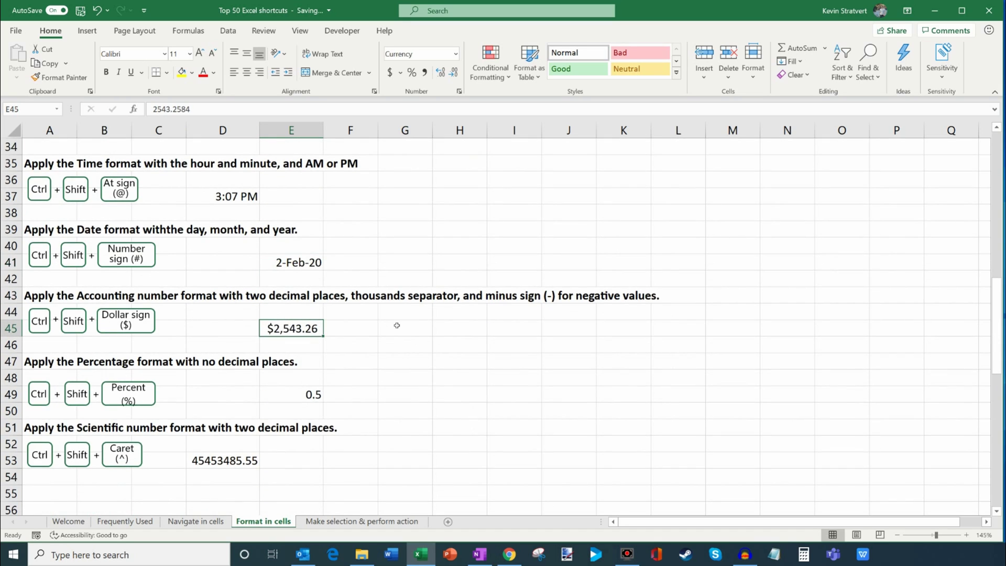
- Apply the Percentage format without decimals to cell E49, and the Scientific format with two decimal places to cell D53
left_click(307, 392)
key("ctrl+shift+5")
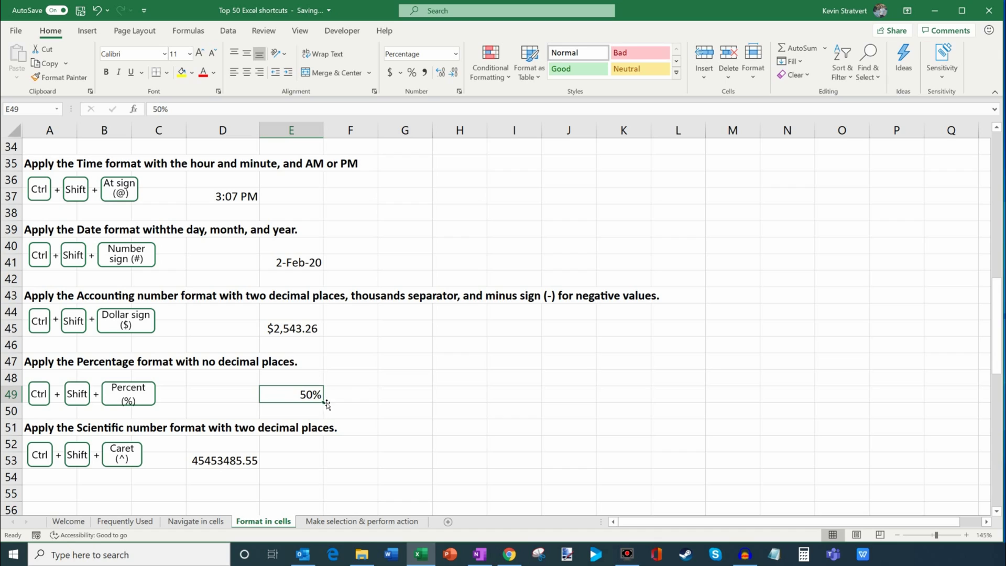
left_click(227, 465)
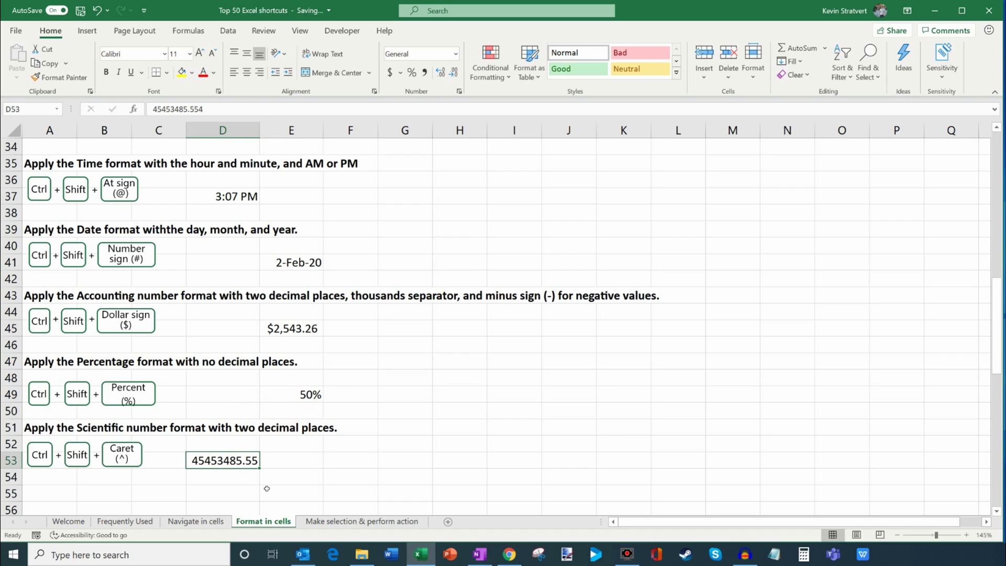
key("ctrl+shift+6")
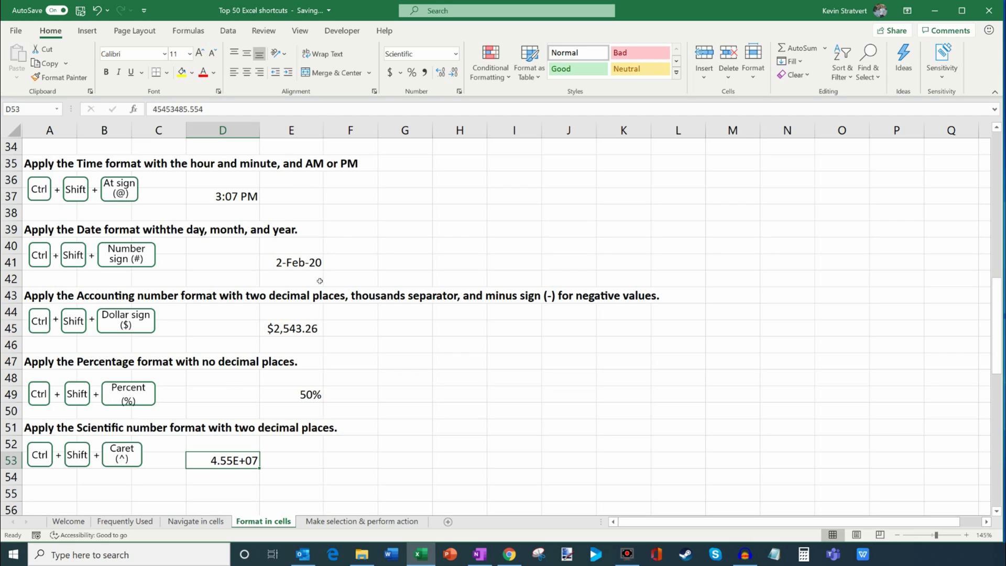
- On the Make selection & perform action sheet, select the entire worksheet with both listed shortcuts, and finish on cell D3
left_click(378, 521)
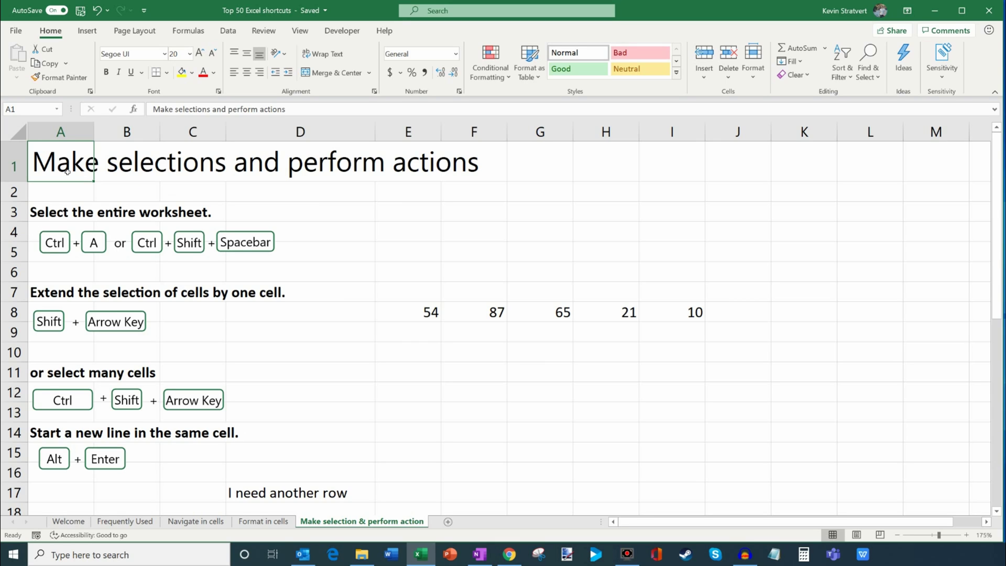
key("ctrl+a")
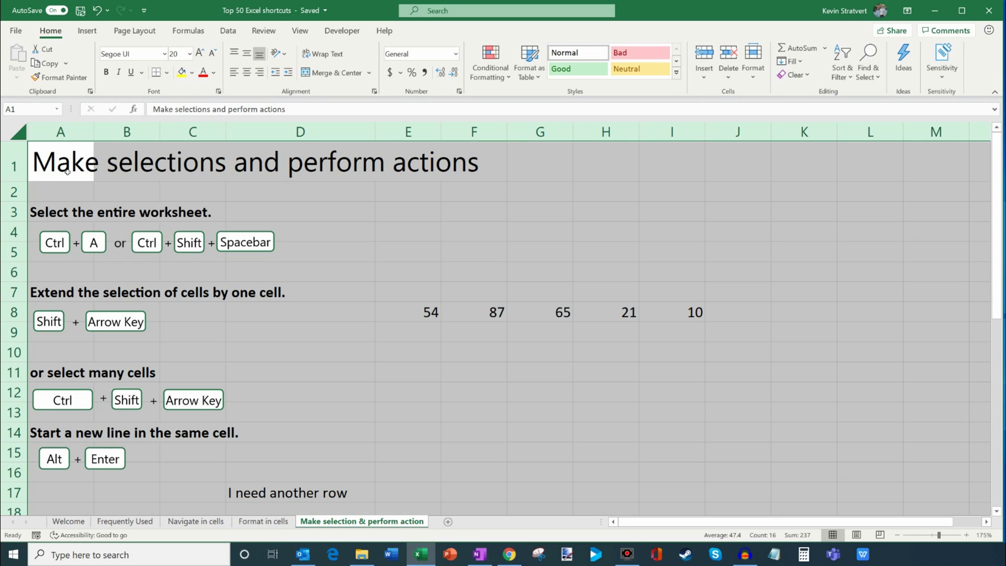
left_click(219, 207)
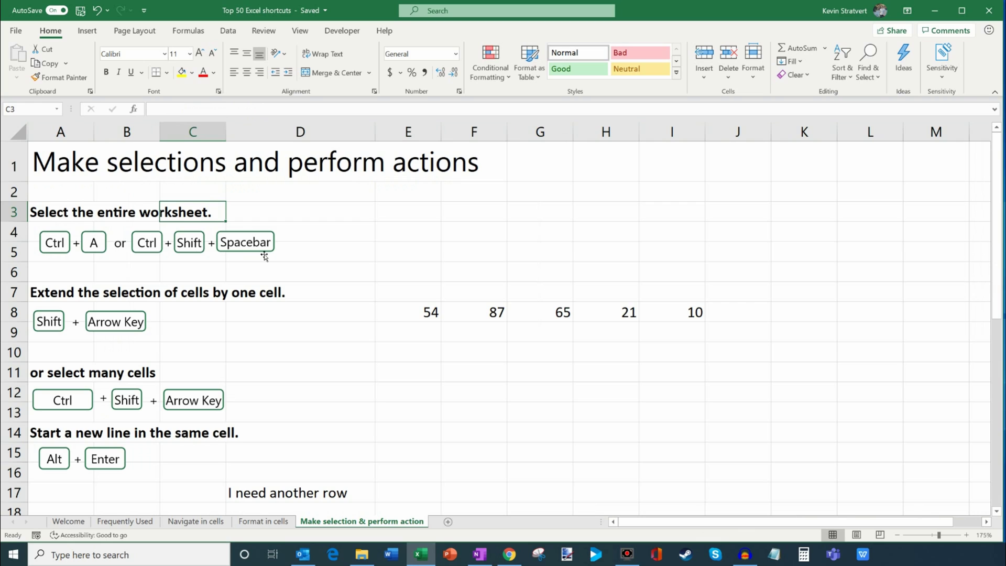
key("ctrl+shift+space")
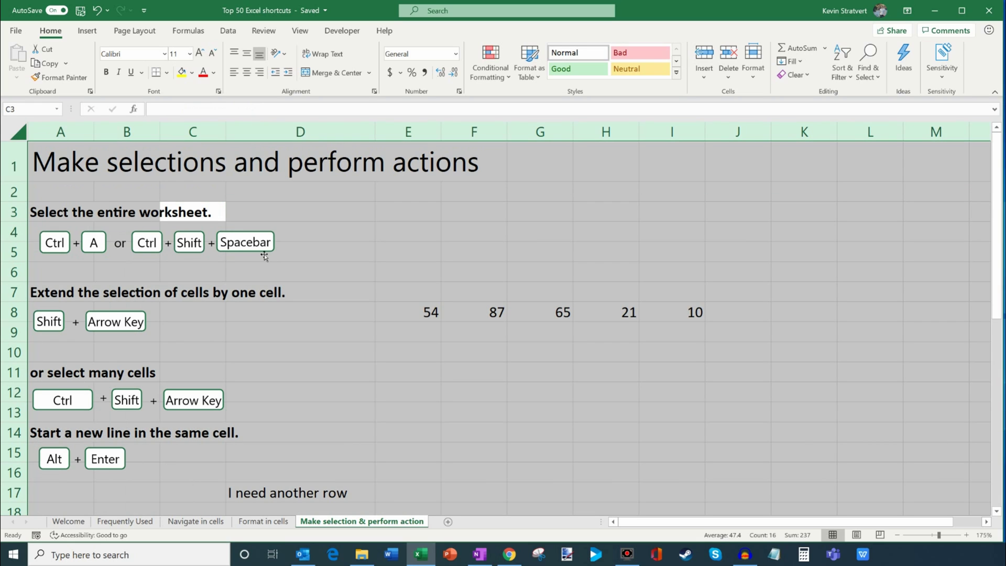
left_click(311, 216)
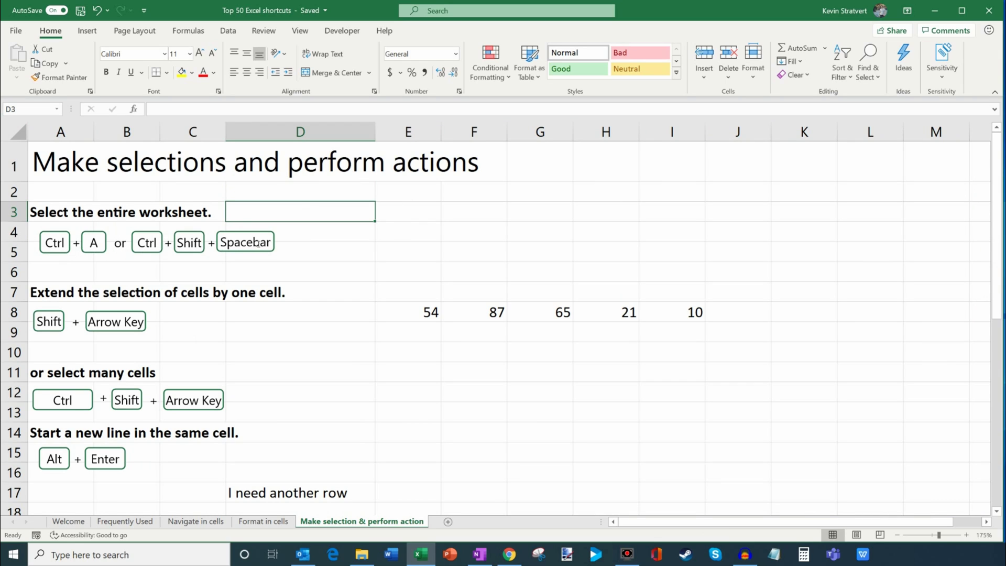
- From cell E8, extend the selection cell by cell to I8, shrink it back, extend it again, and return to E8
left_click(411, 311)
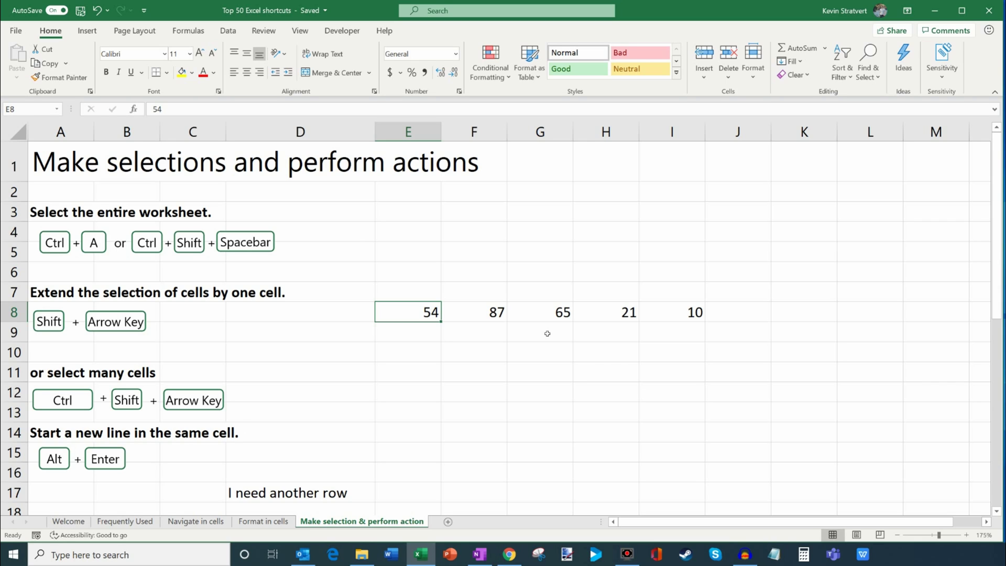
key("shift+Right")
key("shift+Right")
key("shift+Right")
key("shift+Right")
key("shift+Left")
key("shift+Left")
key("shift+Left")
key("shift+Left")
key("shift+Right")
key("shift+Right")
key("shift+Right")
key("shift+Right")
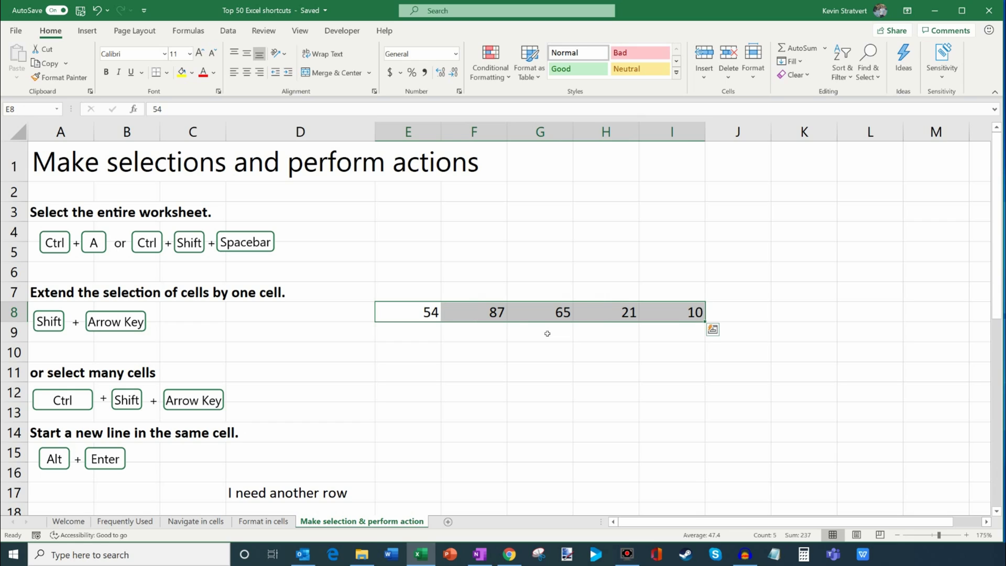
key("Left")
key("Right")
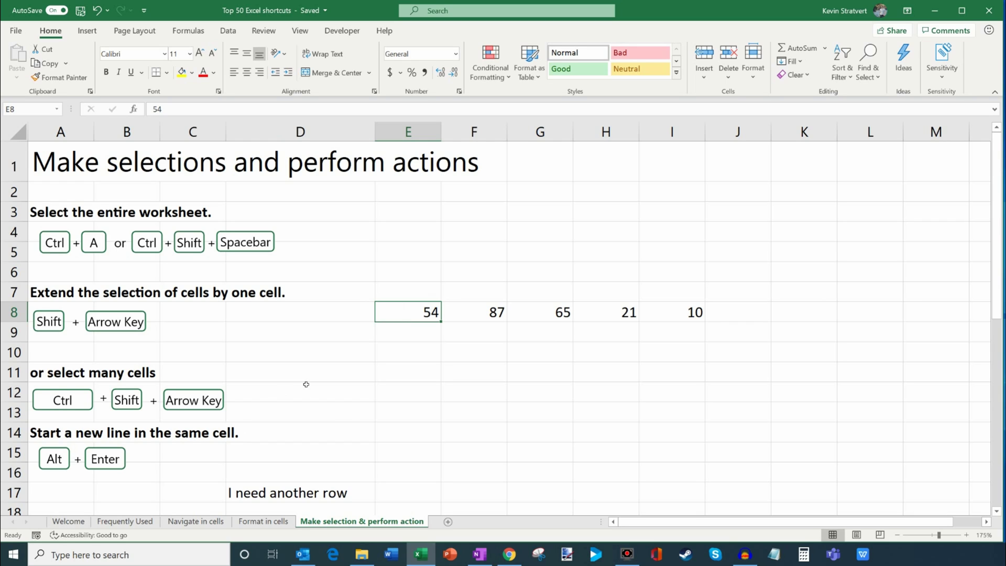
- Extend the selection from E8 to the last filled cell of the row, I8, in one jump, repeating it once
key("ctrl+shift+Right")
key("ctrl+shift+Left")
key("ctrl+shift+Right")
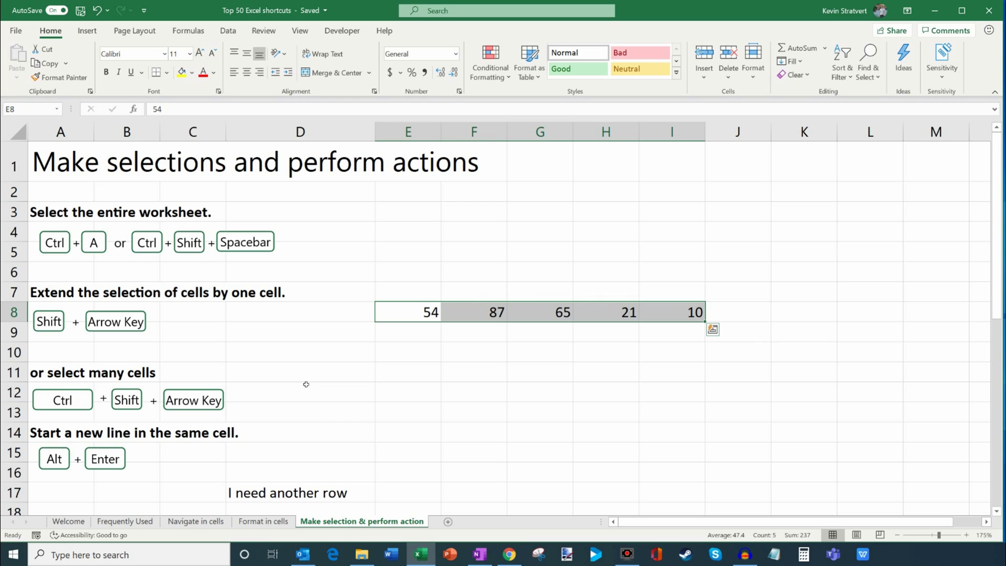
- In cell D17, enlarge the formula bar and add a second line reading "here's another row" below "I need another row"
scroll(306, 384, "down", 4)
scroll(340, 337, "up", 1)
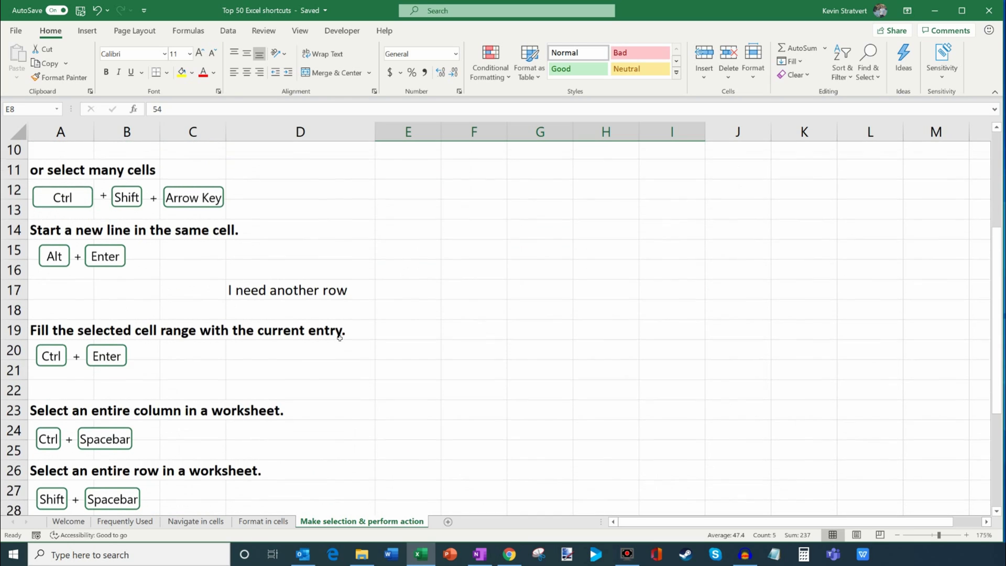
left_click(280, 294)
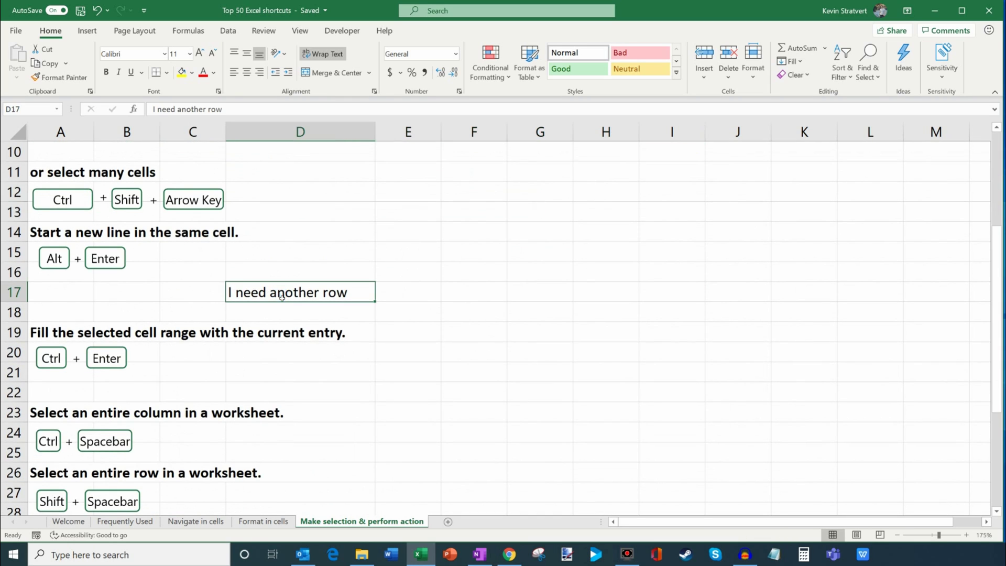
left_click_drag(299, 114, 300, 163)
left_click(265, 105)
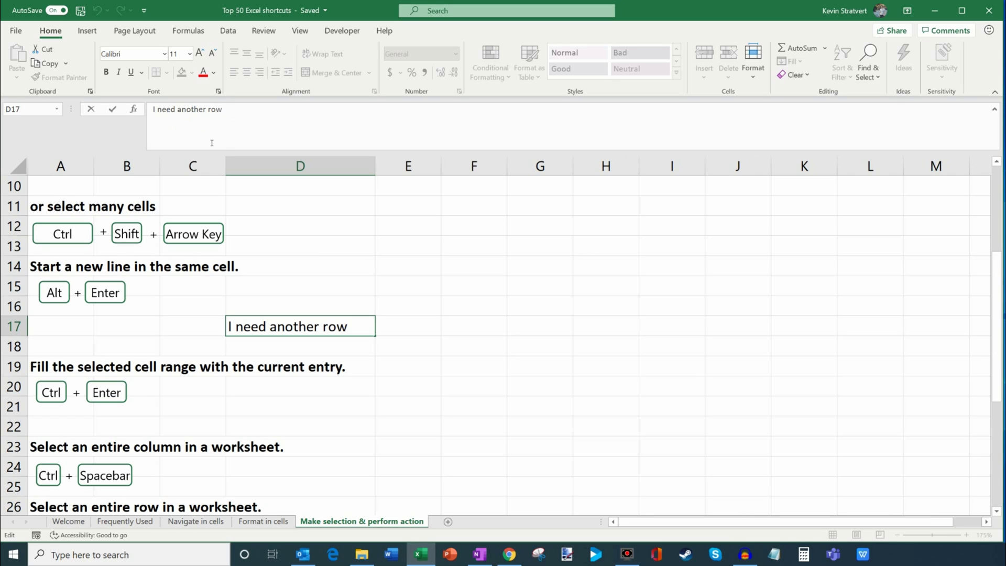
key("alt+Return")
type("here's another row")
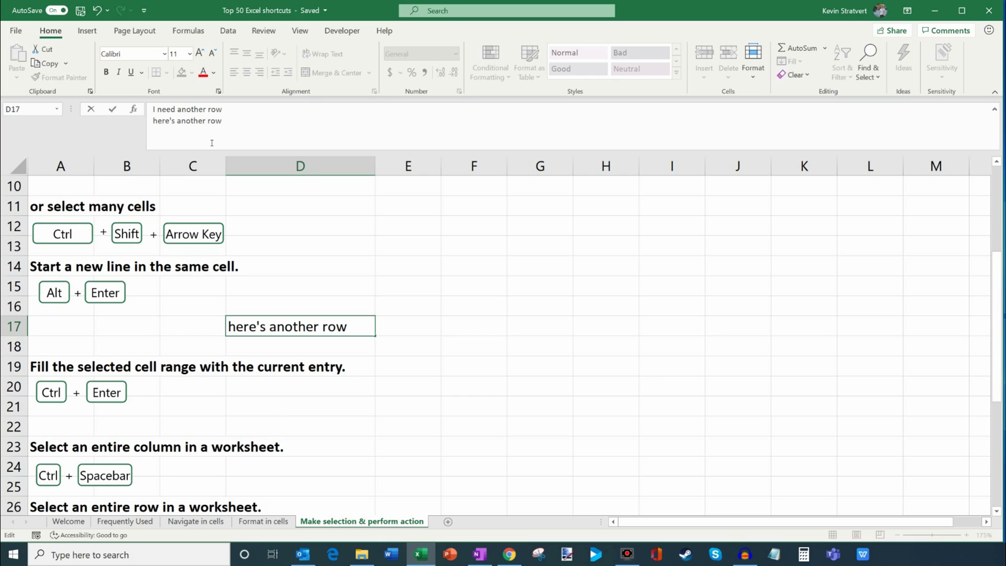
key("Return")
key("Up")
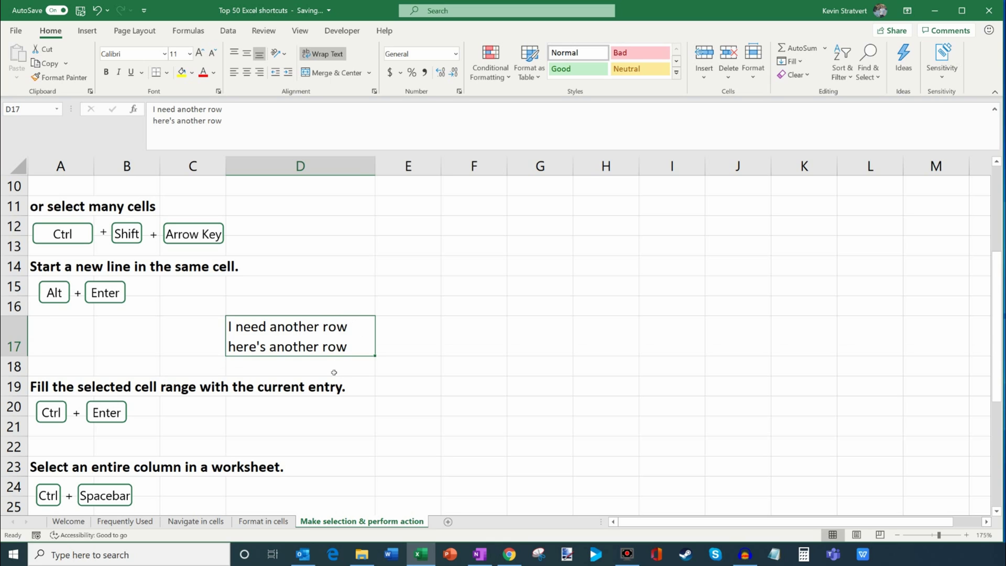
- Fill the whole range D20:H20 with the value 453 in a single entry
scroll(293, 340, "down", 3)
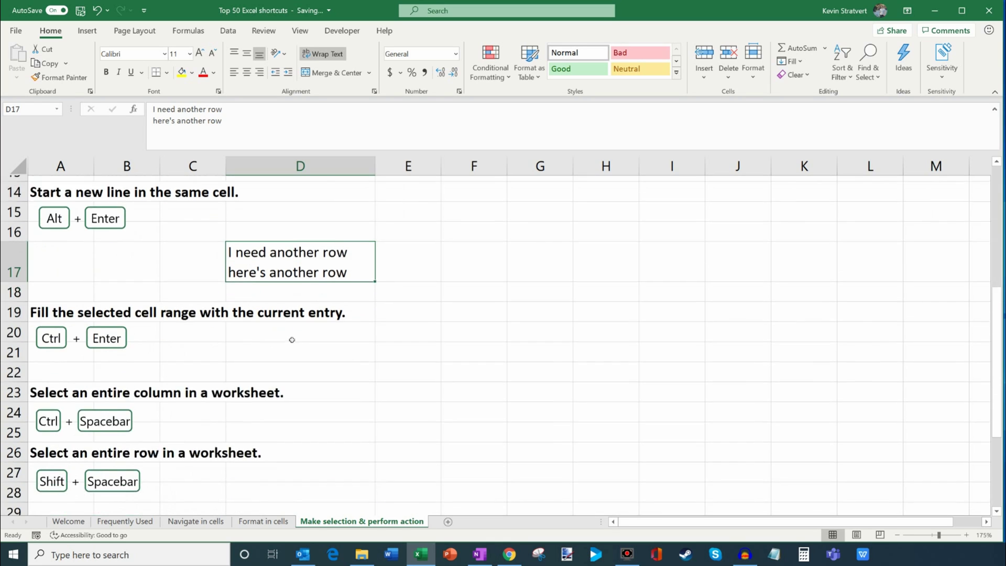
scroll(281, 350, "up", 1)
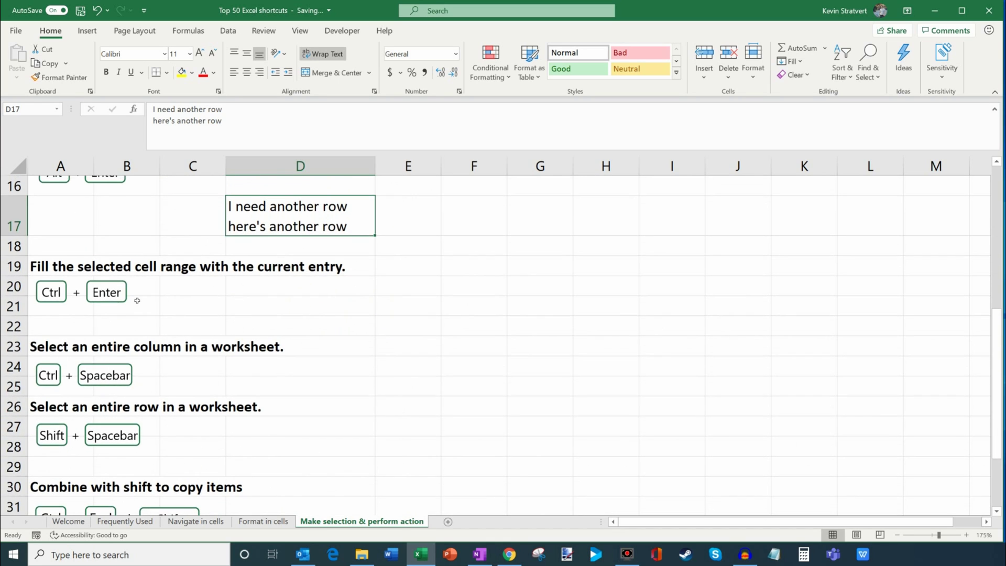
left_click(267, 290)
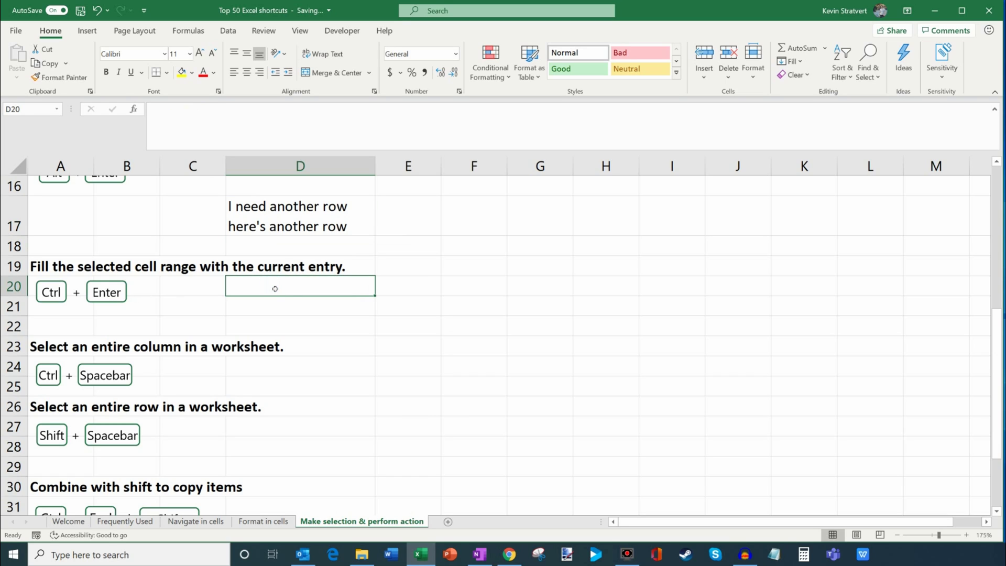
left_click_drag(272, 283, 606, 283)
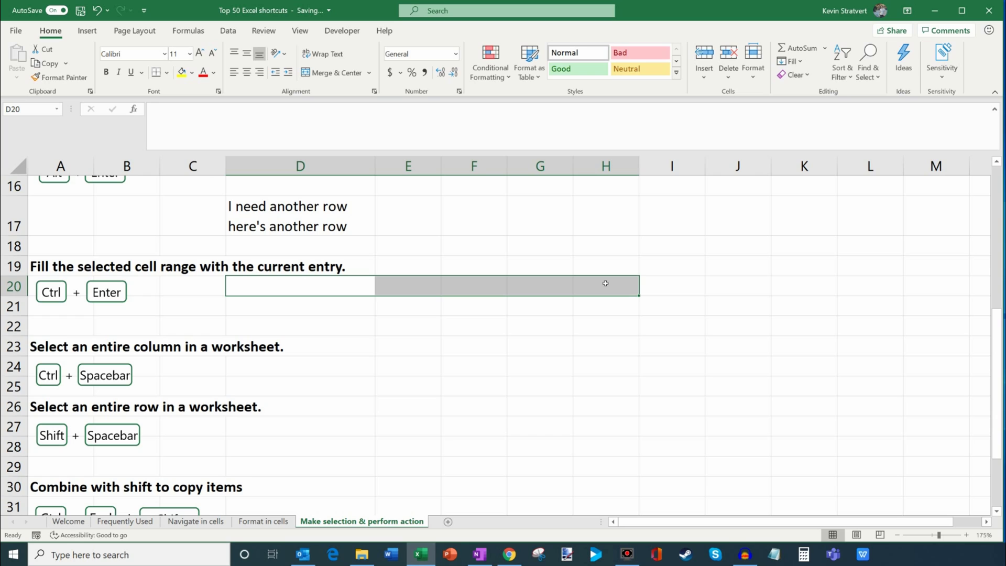
type("453")
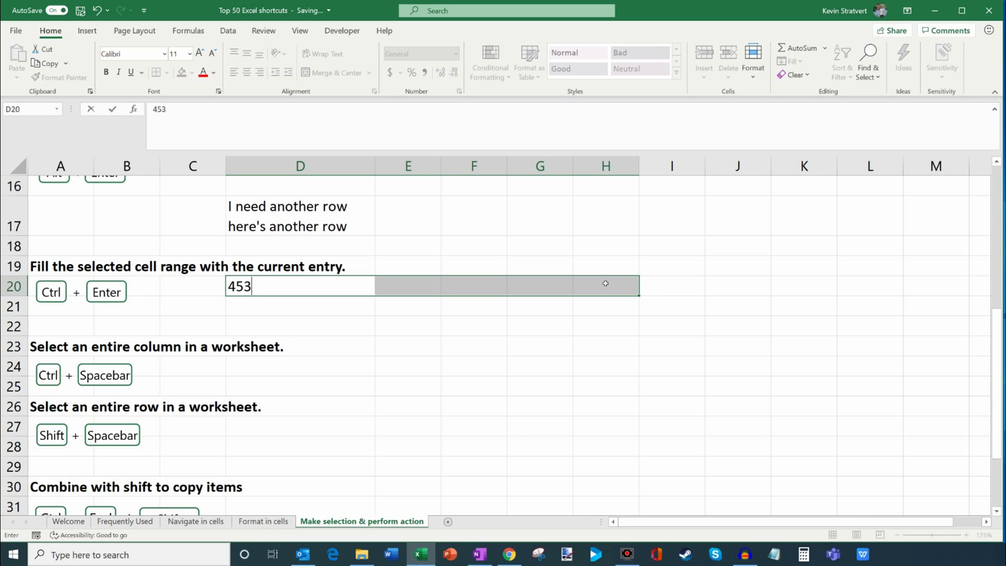
key("ctrl+Return")
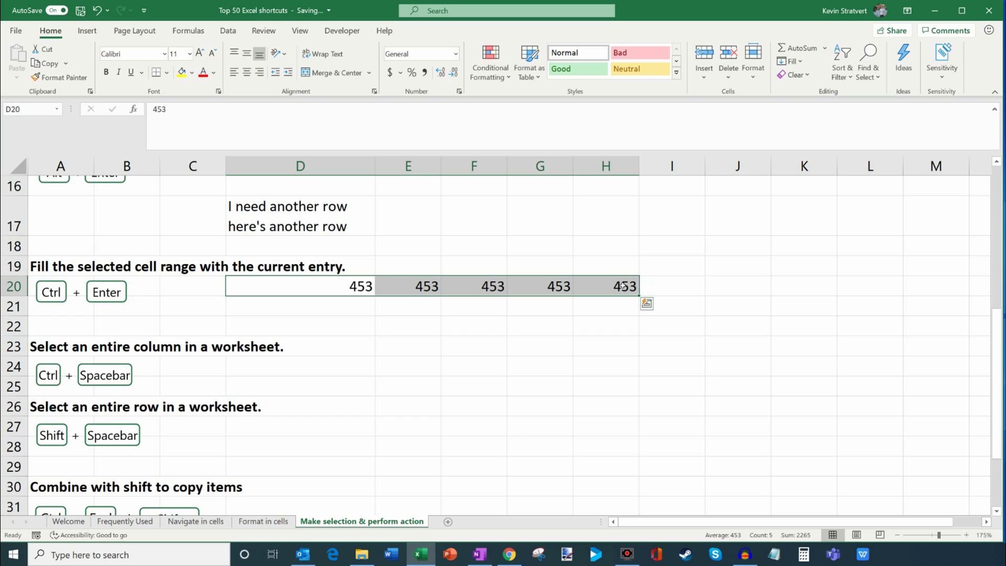
- Select the empty cells I20 to I23, and return to the filled range D20:H20
left_click(673, 287)
left_click(673, 346)
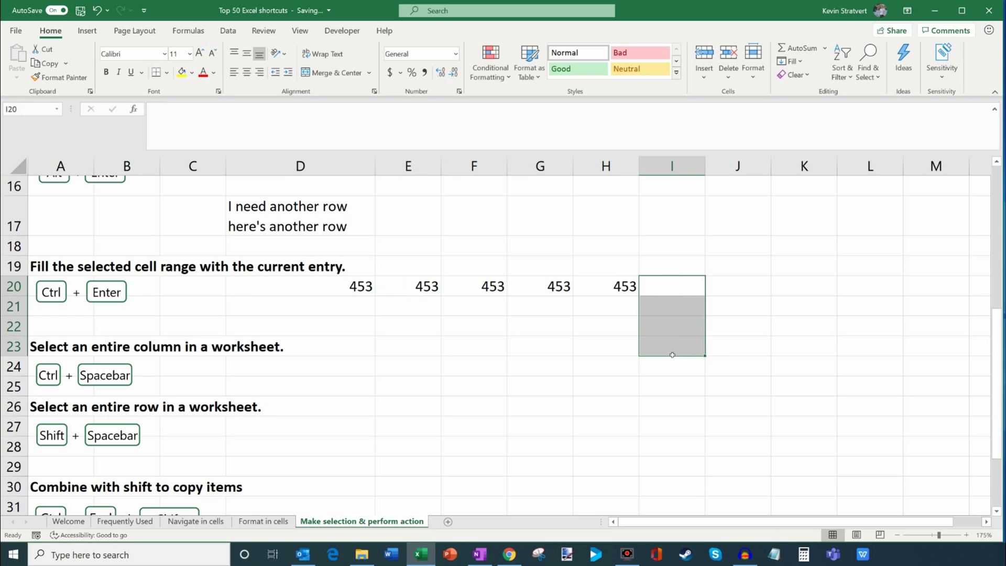
left_click(323, 289)
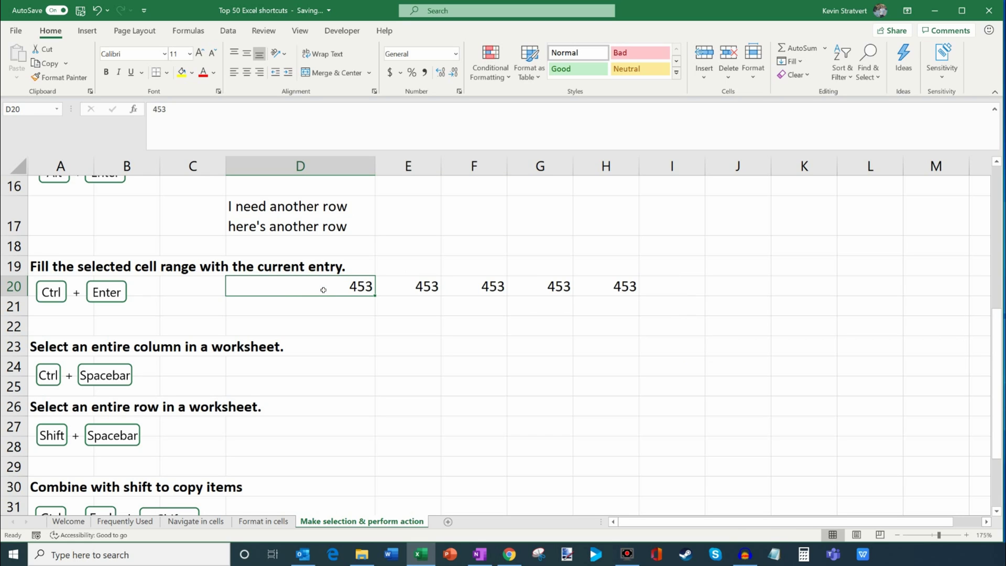
left_click_drag(323, 290, 634, 286)
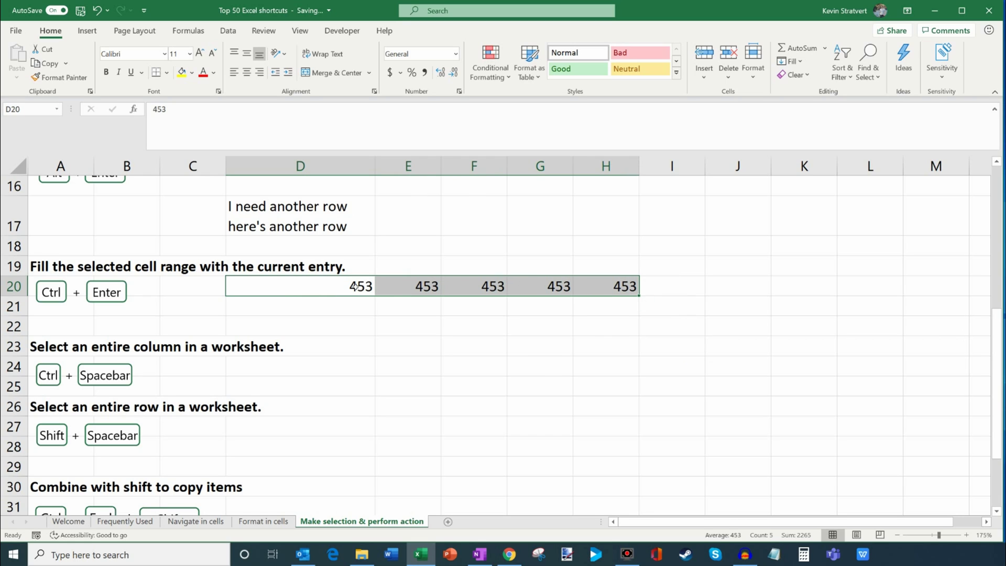
- Starting from cell F25, select the entire column F, and from the same cell select the entire row 25
scroll(466, 307, "down", 2)
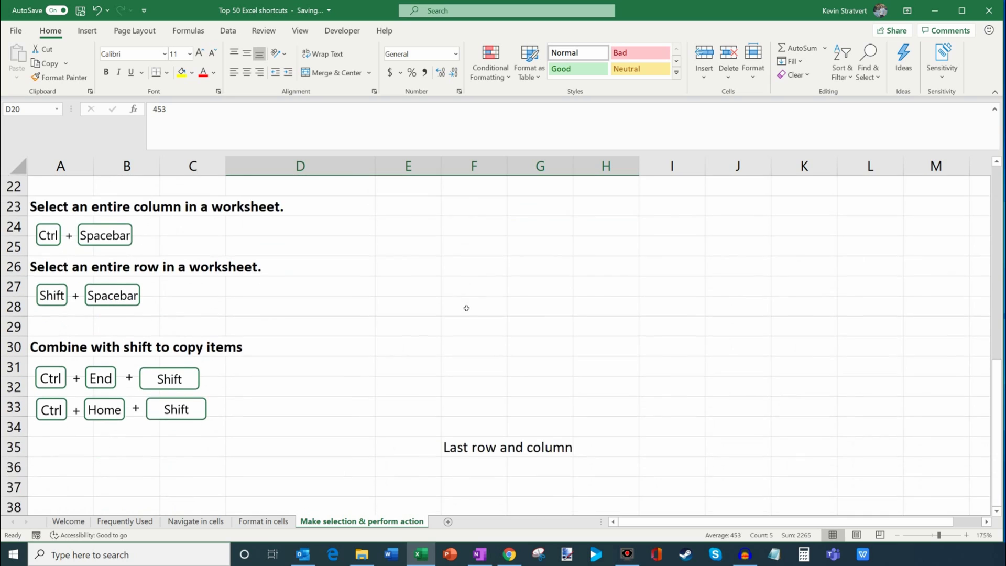
scroll(465, 308, "up", 1)
left_click(344, 301)
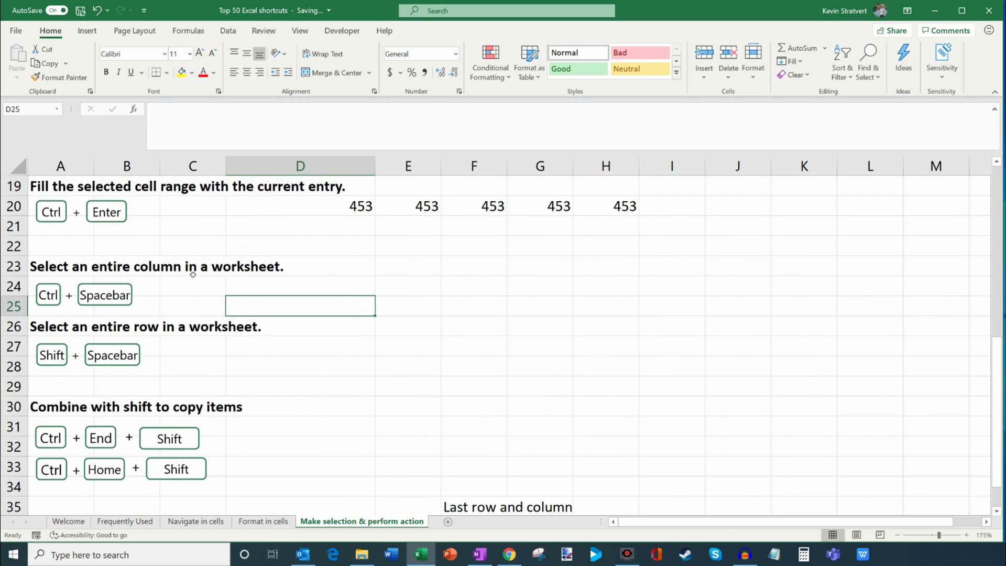
left_click(496, 305)
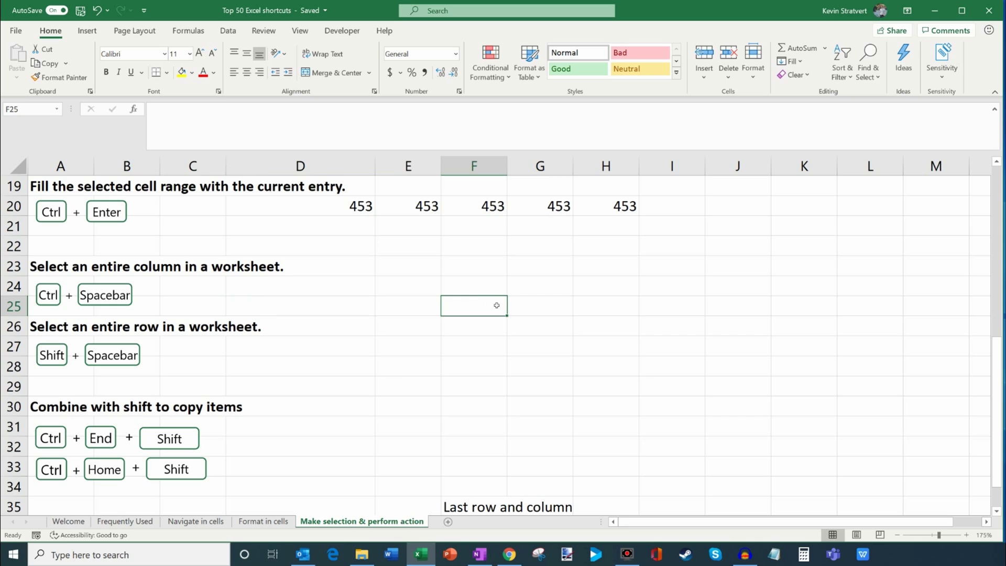
key("ctrl+space")
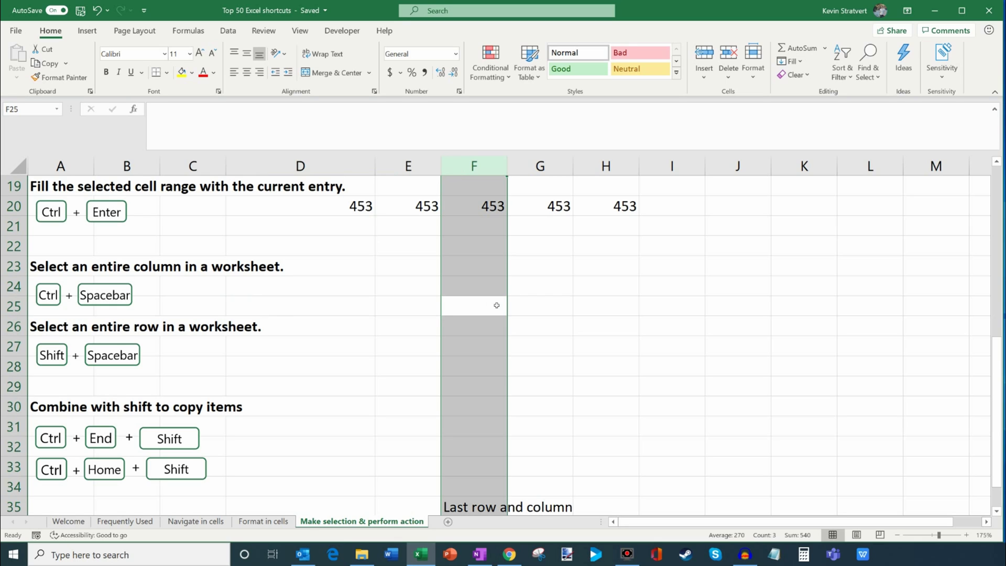
left_click(496, 305)
key("shift+space")
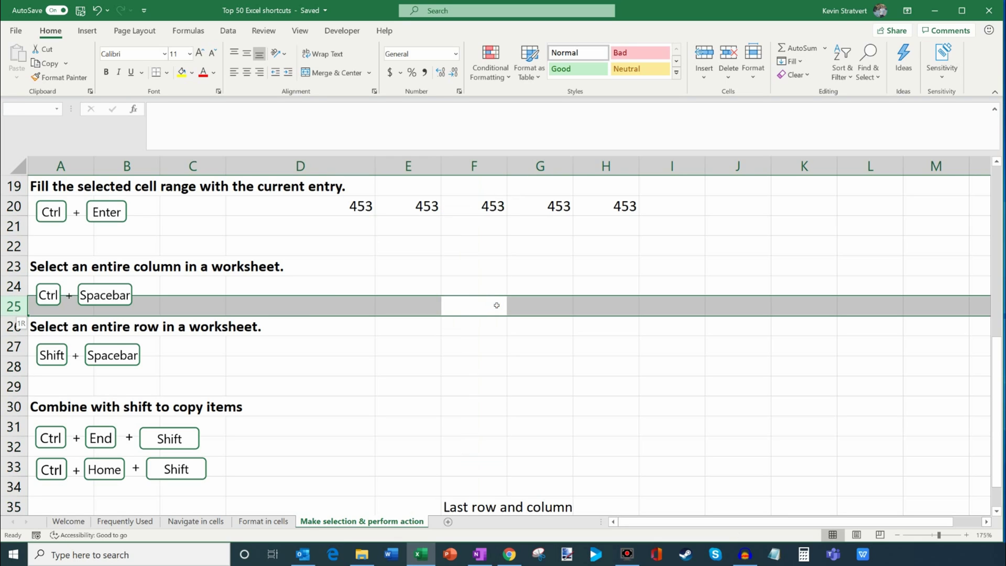
- Repeat the whole-column and whole-row selections from cell F25, finishing with row 25 selected
key("ctrl+space")
left_click(496, 305)
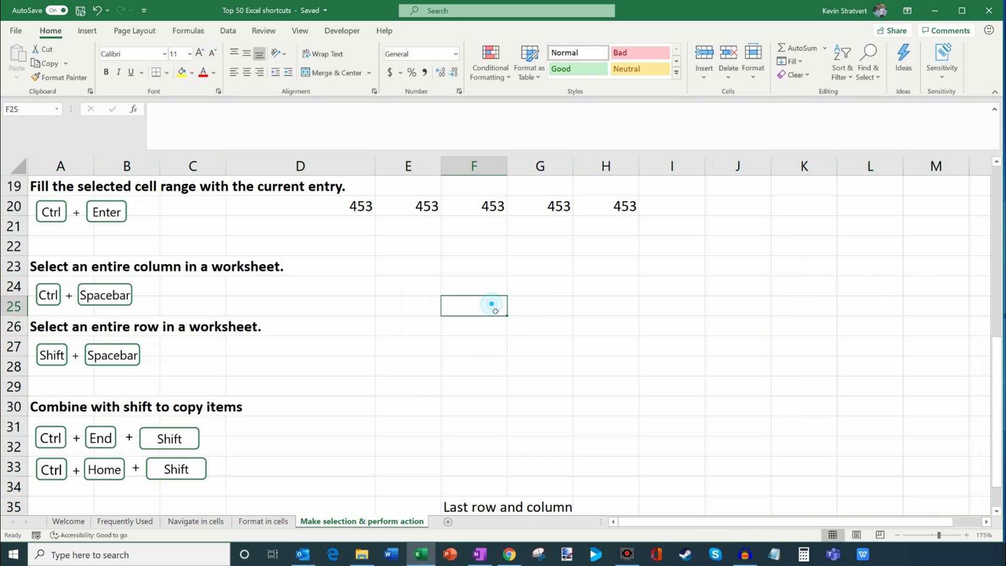
key("ctrl+space")
left_click(493, 315)
key("shift+space")
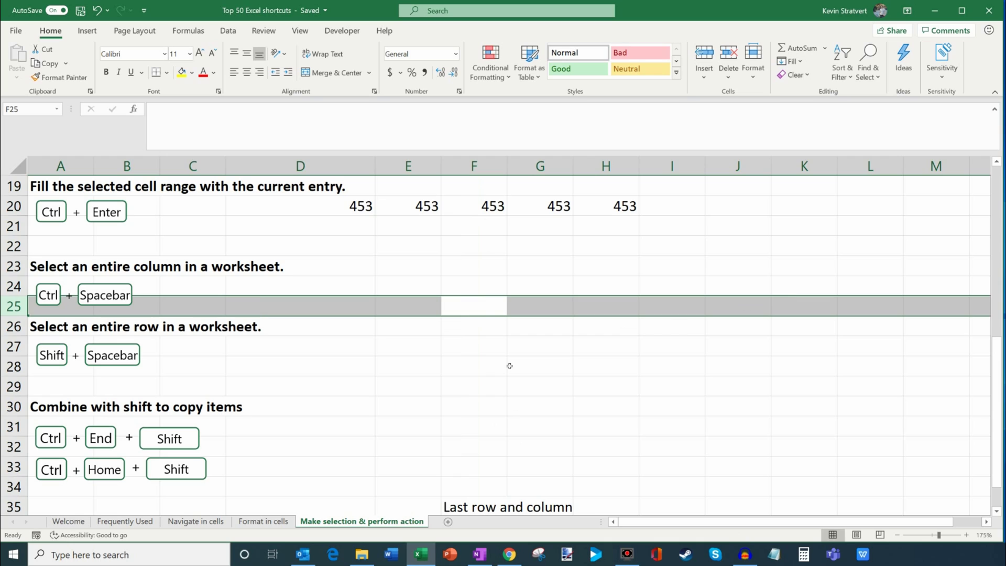
- Extend the selection from the "Last row and column" cell F35 back to the start of the sheet, A1
left_click(468, 371)
scroll(465, 348, "down", 1)
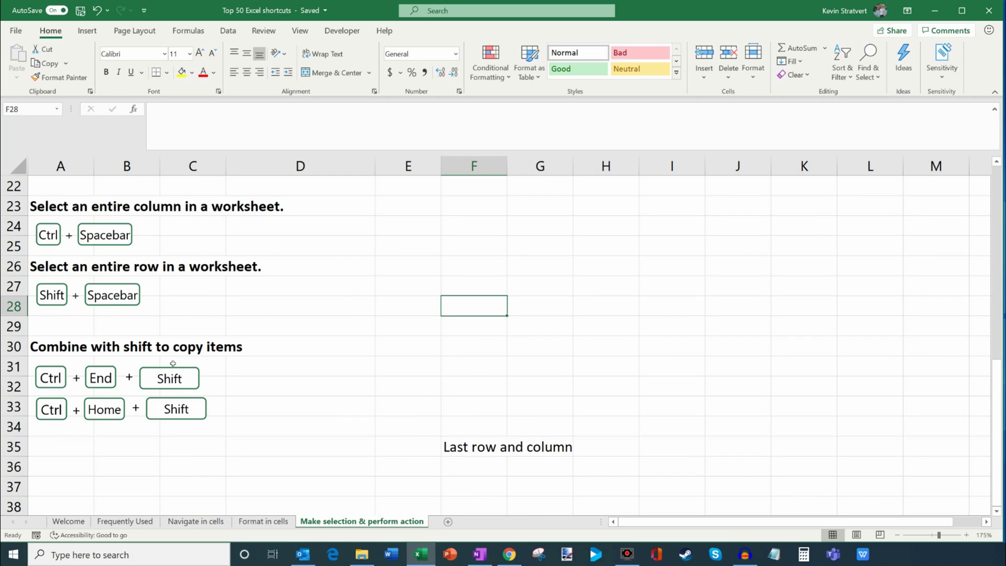
left_click(480, 447)
scroll(451, 425, "down", 3)
scroll(461, 433, "up", 2)
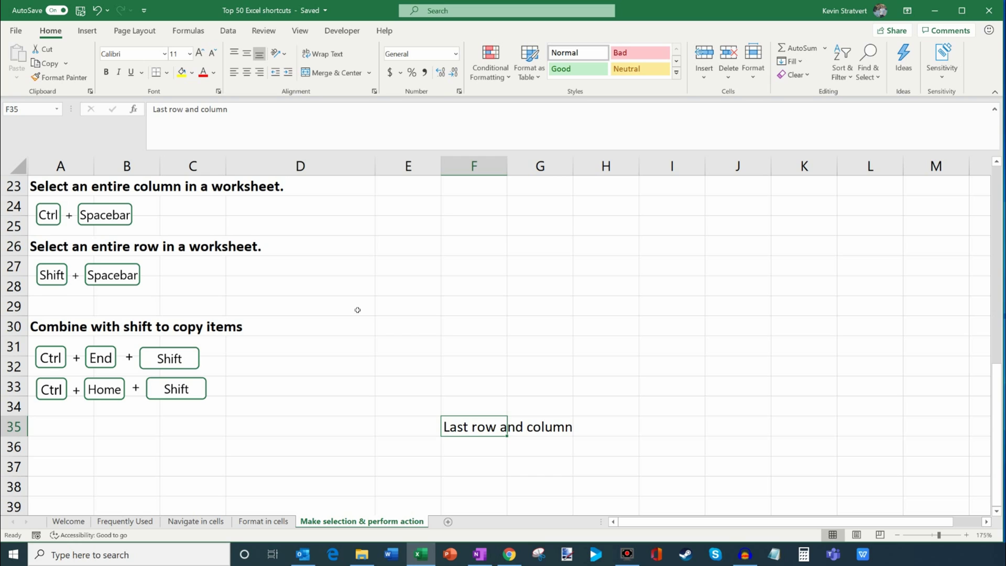
key("ctrl+shift+Home")
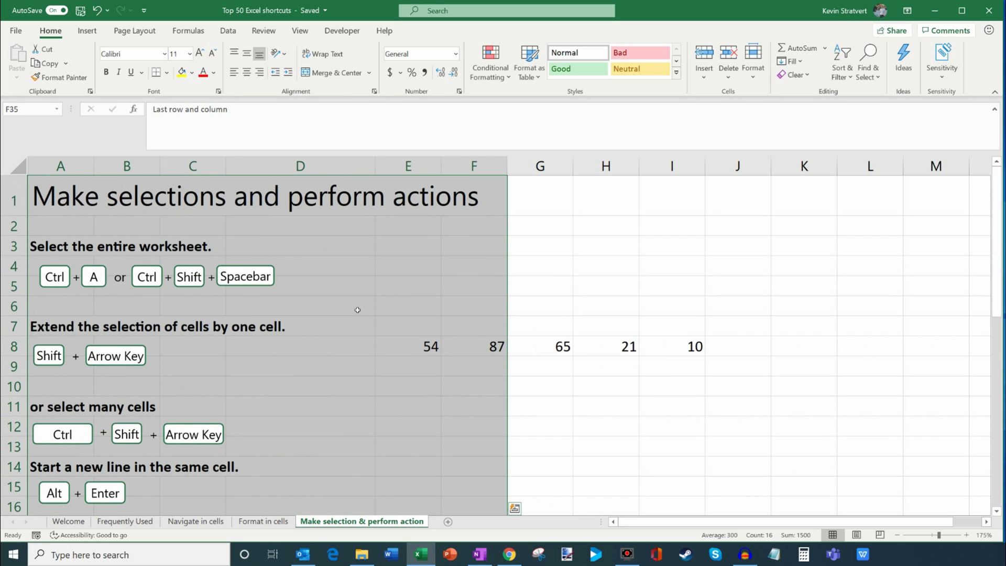
- Starting from cell A1, extend the selection to the last used row and column of the sheet, I35
left_click(141, 179)
left_click(80, 197)
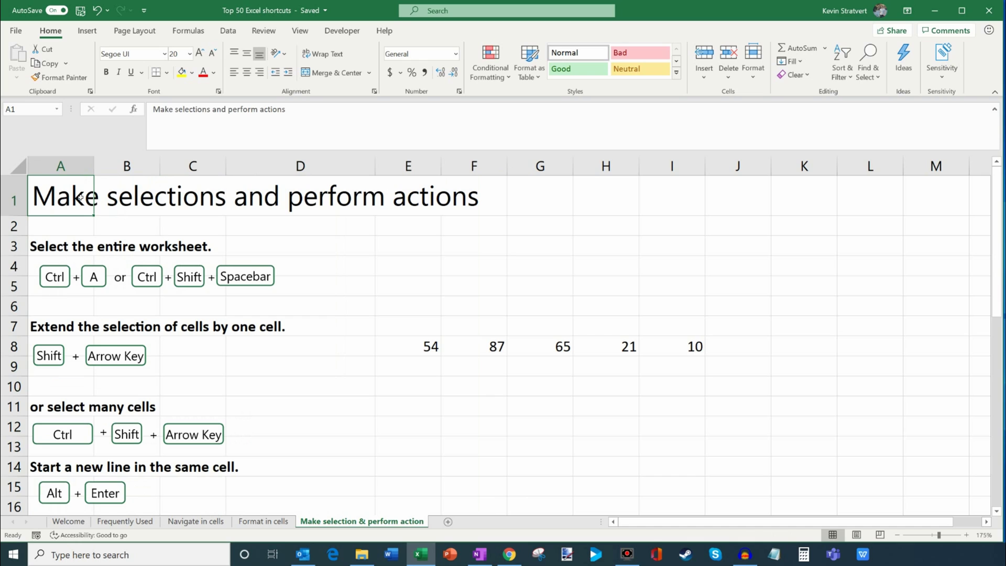
key("ctrl+shift+End")
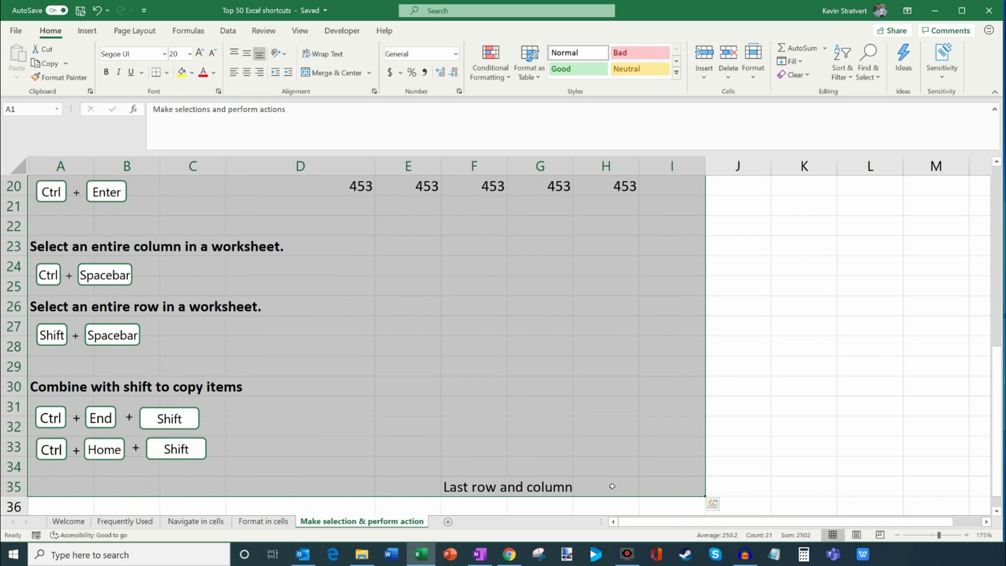
scroll(527, 466, "down", 2)
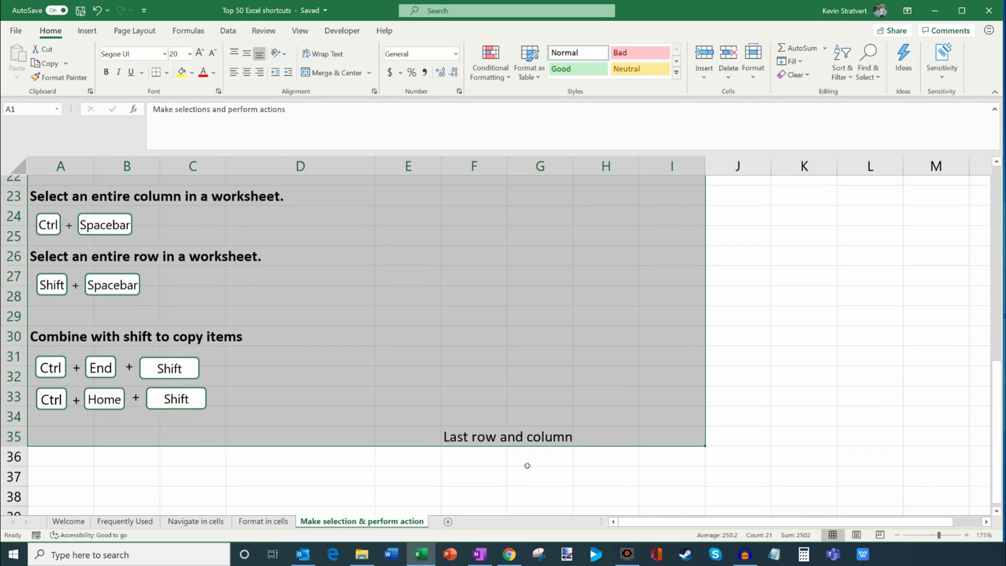